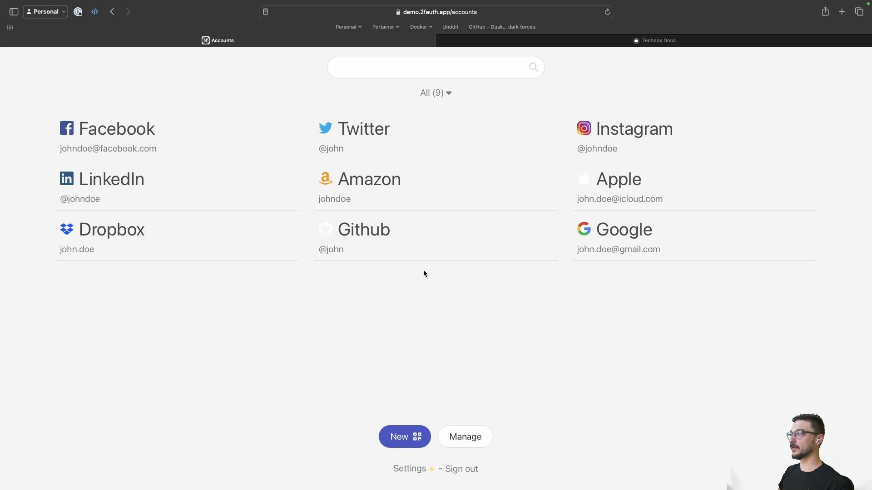
Step: Reveal the Github account's current code, close it, and start adding a new account
left_click(363, 234)
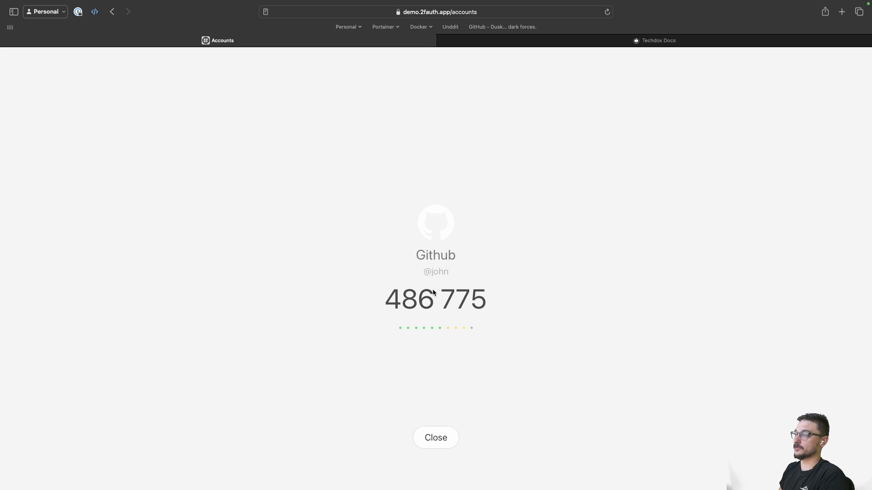
left_click(682, 322)
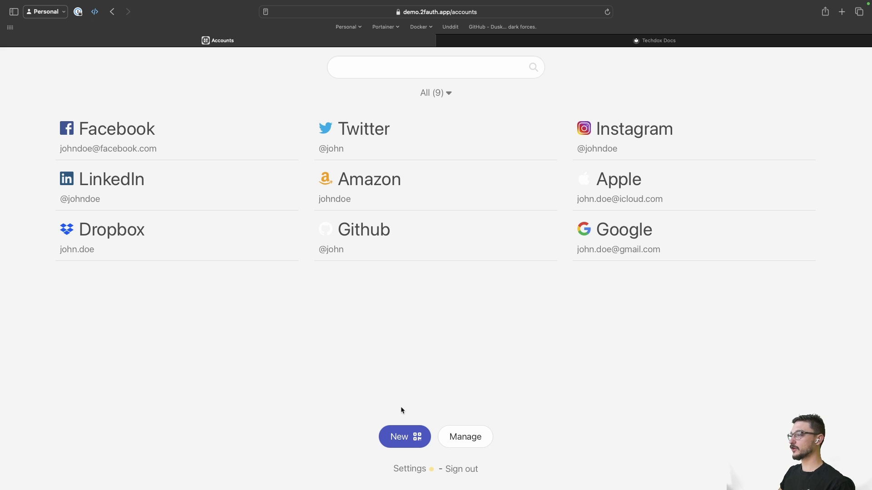
left_click(413, 442)
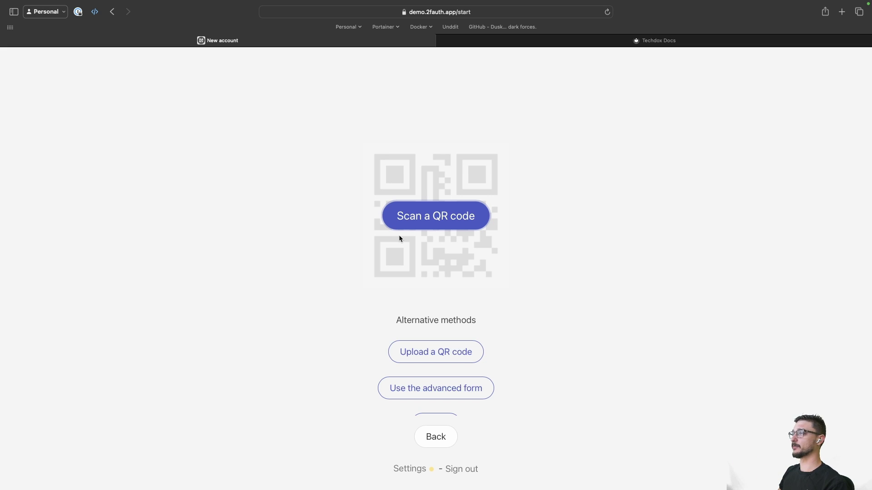
Step: Highlight 'Alternative methods' and cancel the 'Upload a QR code' file picker without uploading
scroll(409, 254, "down", 2)
triple_click(429, 279)
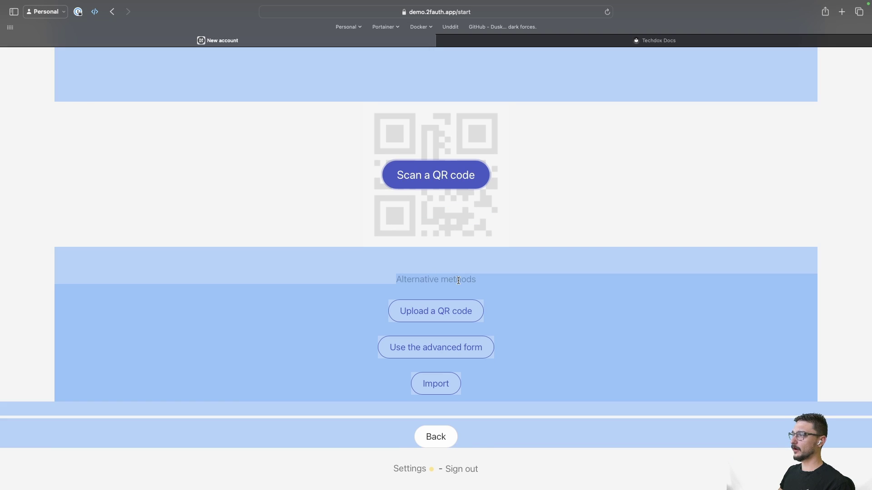
left_click(390, 276)
left_click_drag(390, 276, 487, 273)
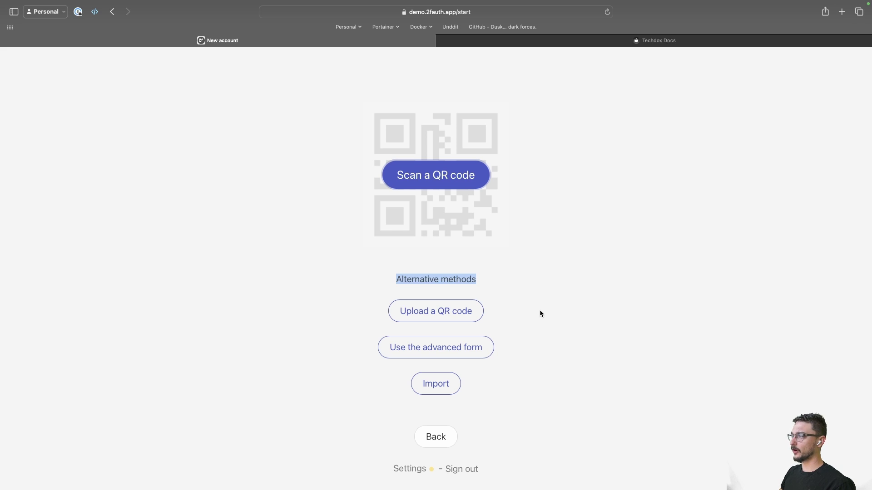
left_click(455, 318)
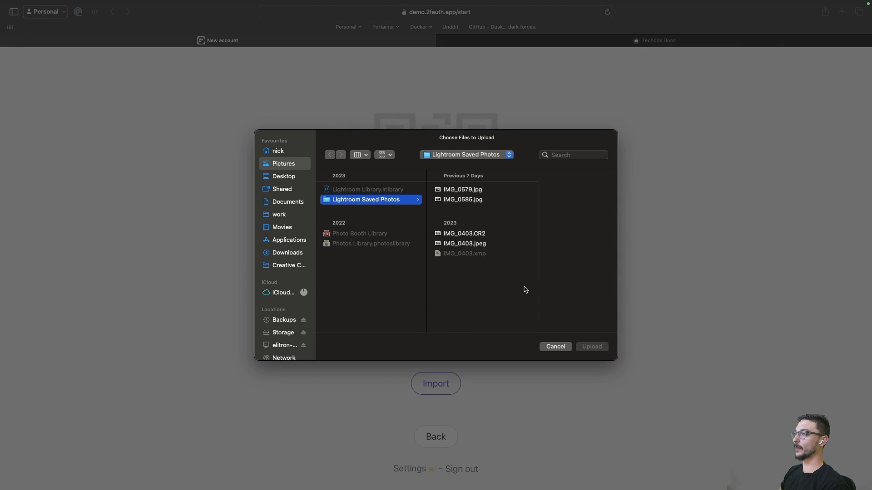
left_click(557, 347)
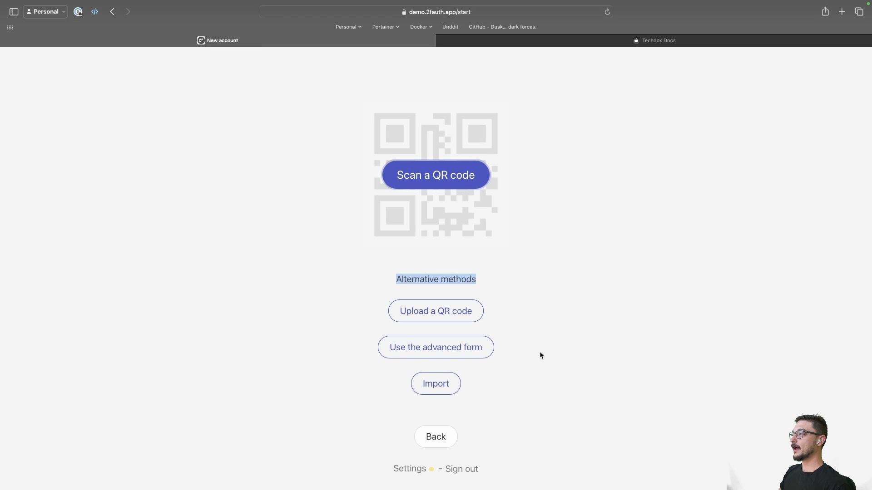
Step: In the advanced form, enter service 'Google' and account 'testing', and fetch the Google icon
left_click(433, 352)
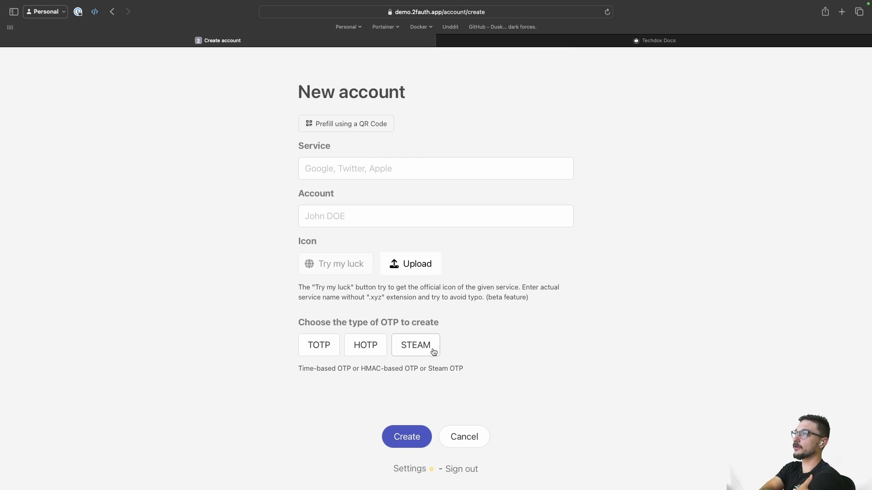
left_click(339, 172)
type("Google")
left_click(210, 202)
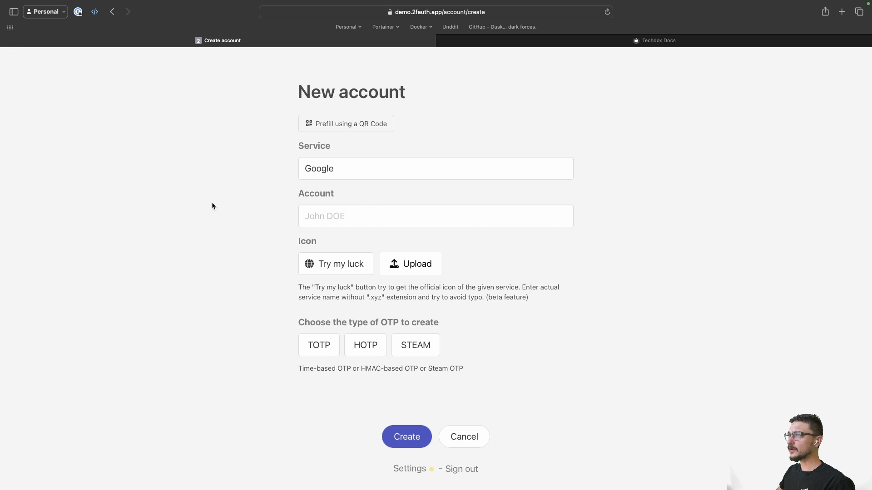
left_click(344, 216)
type("testing")
left_click(239, 223)
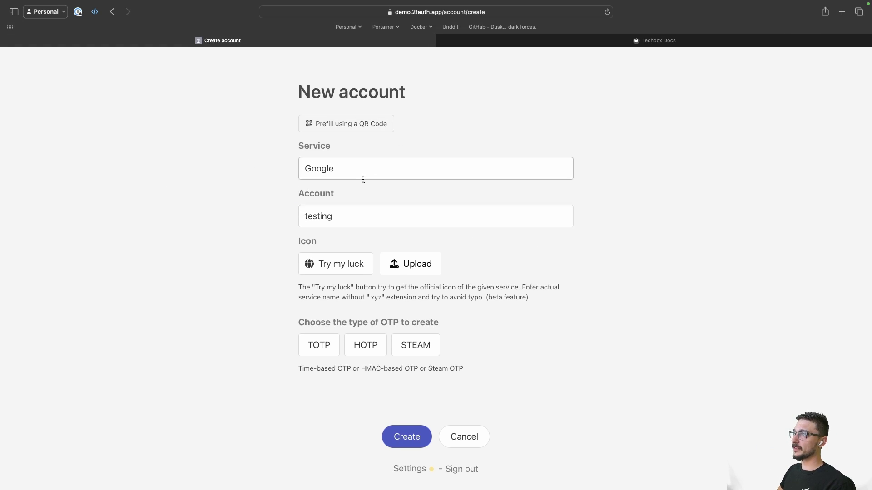
left_click(332, 267)
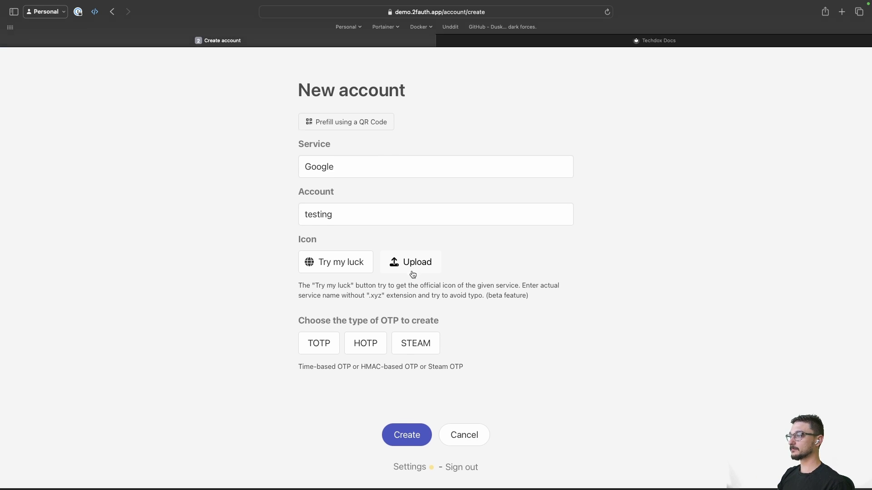
Step: Make the entry a TOTP account and look over the secret and options fields
left_click(313, 351)
scroll(437, 336, "down", 3)
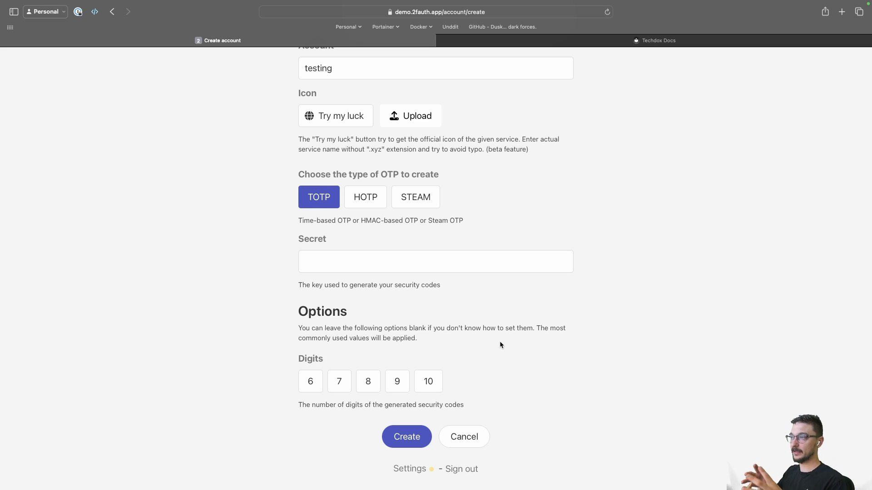
left_click(316, 254)
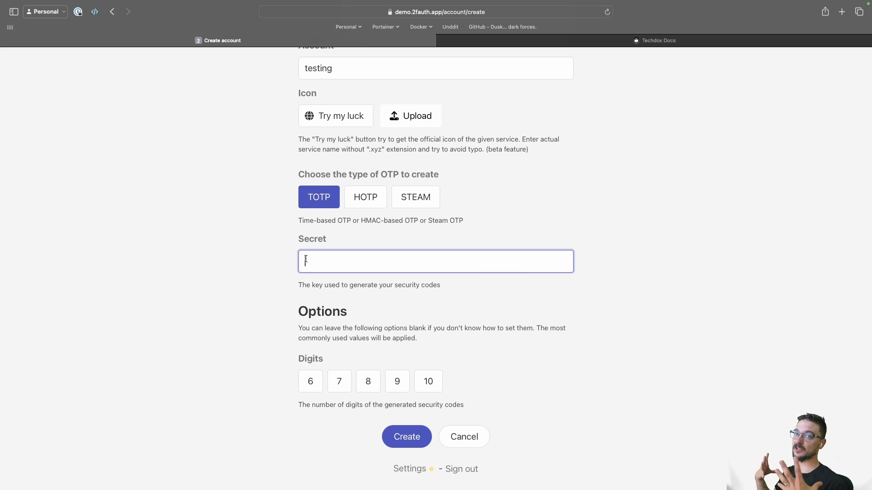
scroll(391, 359, "down", 5)
left_click_drag(292, 195, 487, 192)
left_click_drag(415, 191, 418, 197)
left_click(449, 201)
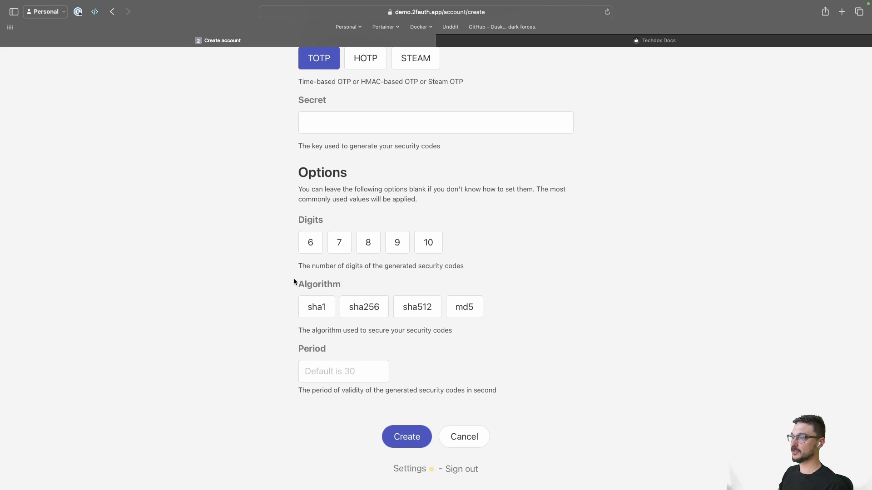
Step: Cancel the new Google account and confirm discarding it
scroll(475, 384, "up", 3)
scroll(476, 381, "up", 5)
left_click(465, 437)
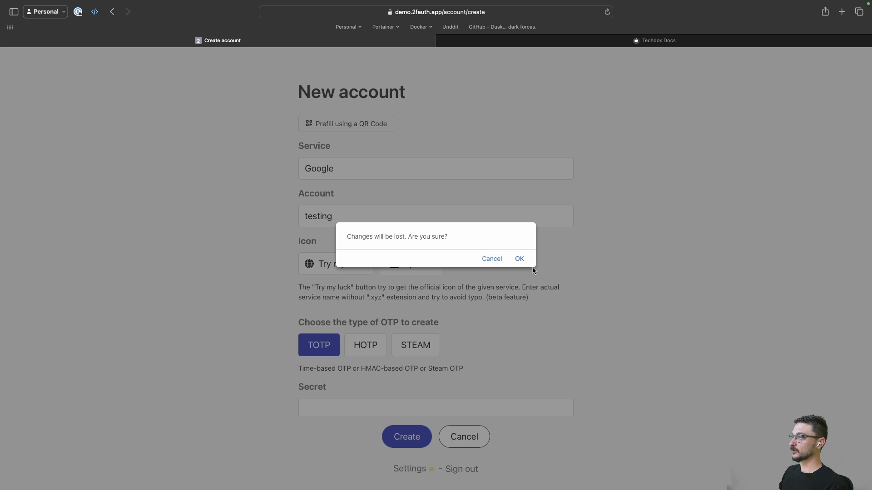
left_click(521, 260)
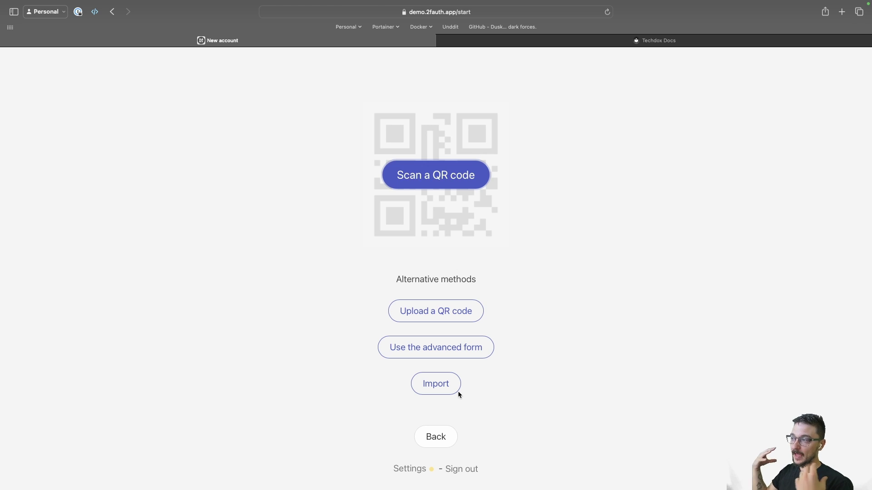
Step: Open Import, highlight 'json' among accepted text formats, then close back to the accounts
left_click(431, 390)
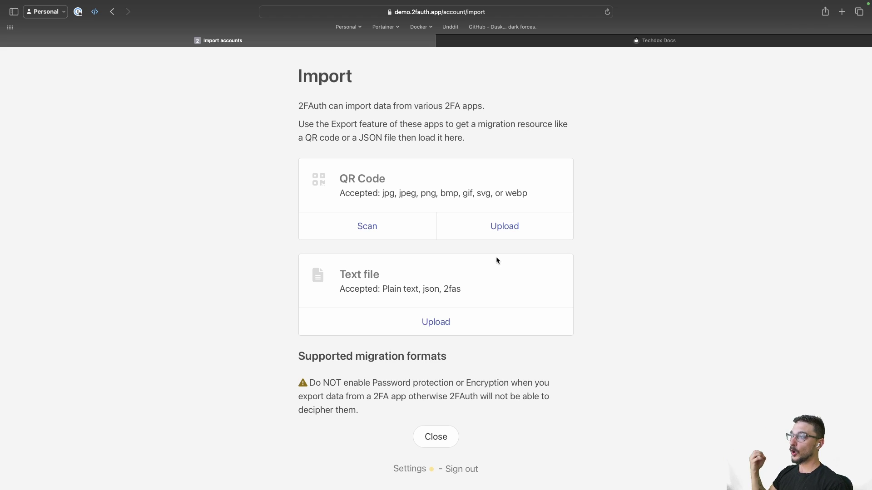
double_click(430, 290)
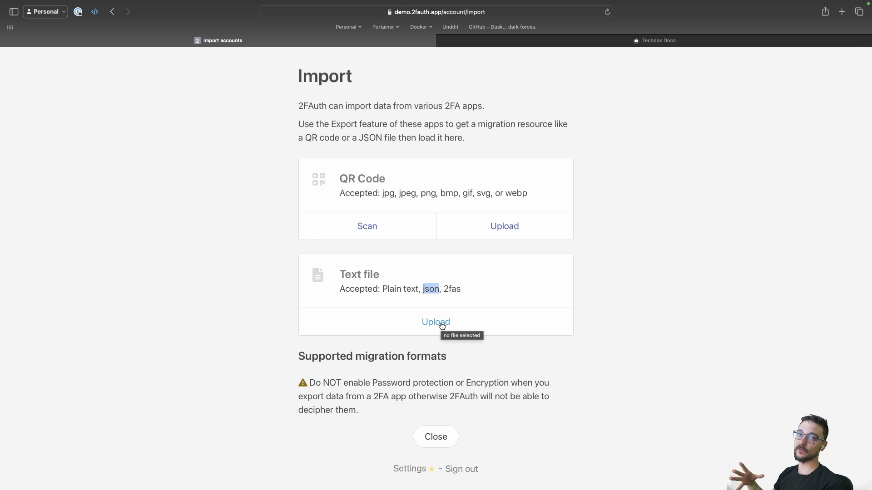
left_click(437, 438)
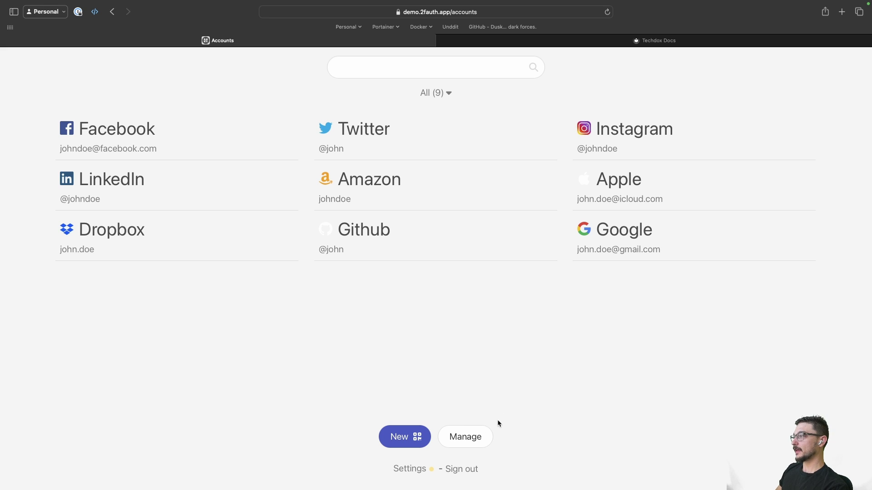
Step: Set display mode to Grid, view the grid, then switch display mode back to List
left_click(405, 470)
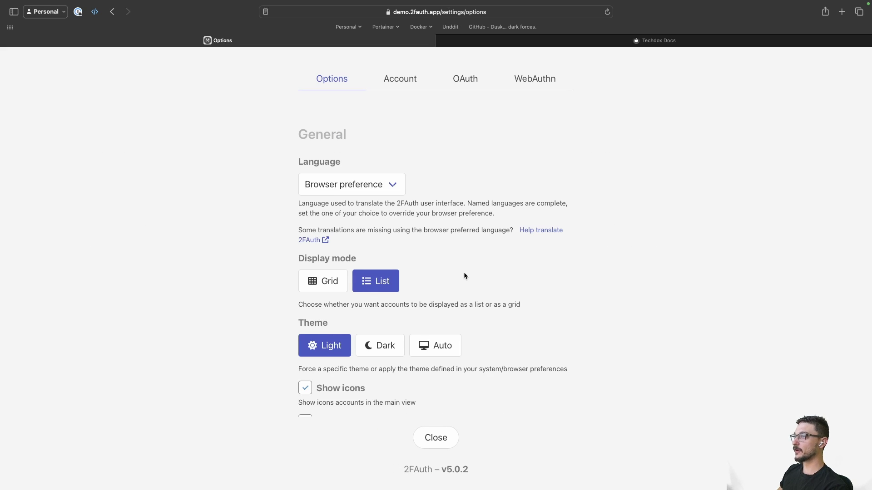
left_click(327, 287)
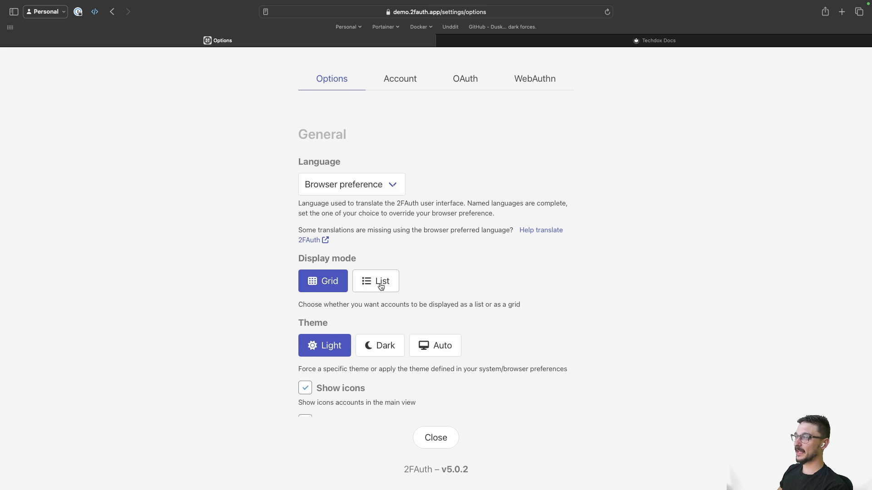
left_click(429, 437)
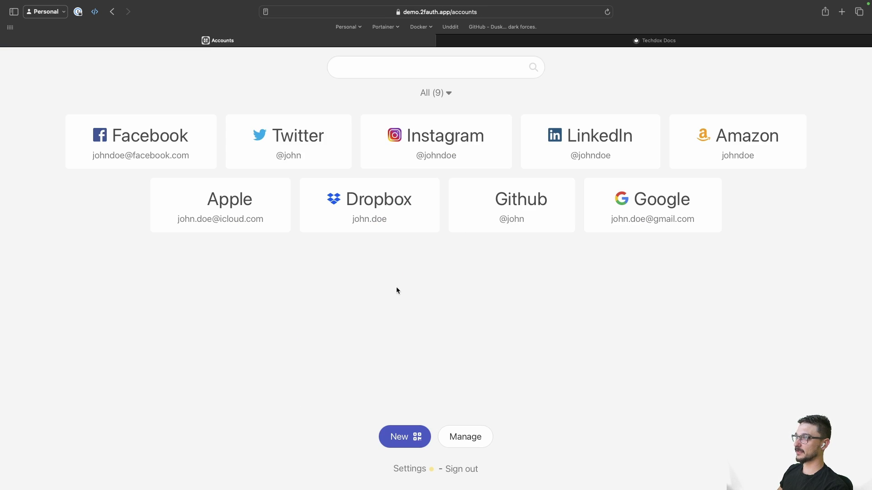
left_click(403, 465)
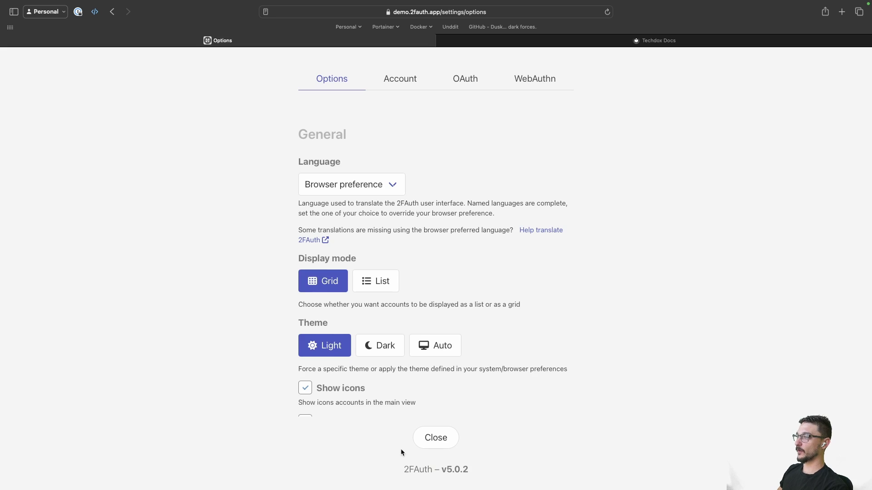
left_click(386, 284)
scroll(408, 363, "down", 3)
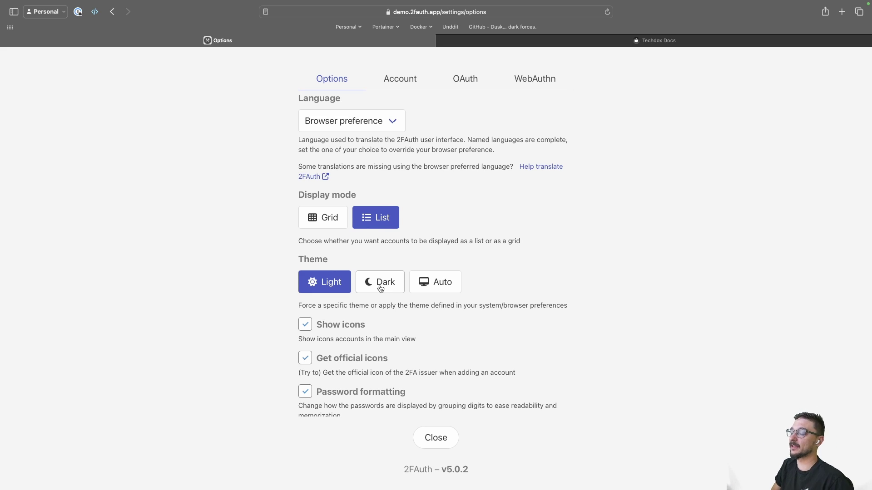
Step: Try the Dark theme, enlarge the settings page, then set Theme to Light
left_click(380, 289)
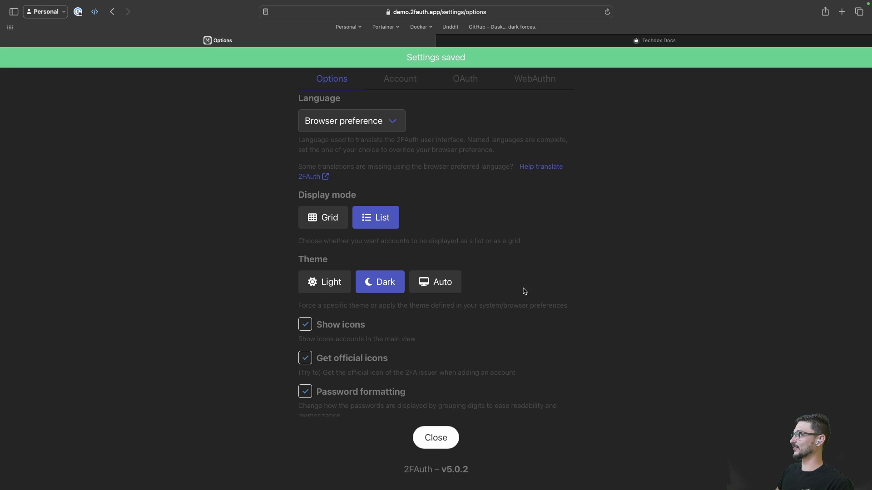
key("super+plus")
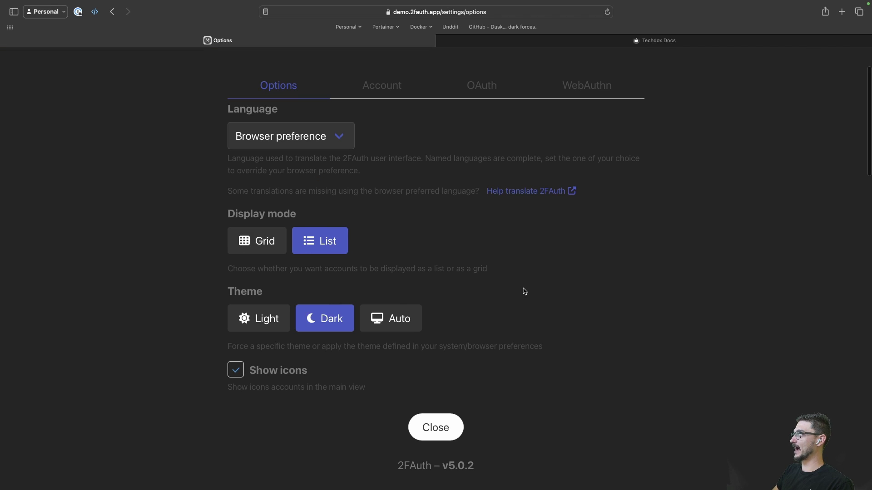
triple_click(356, 268)
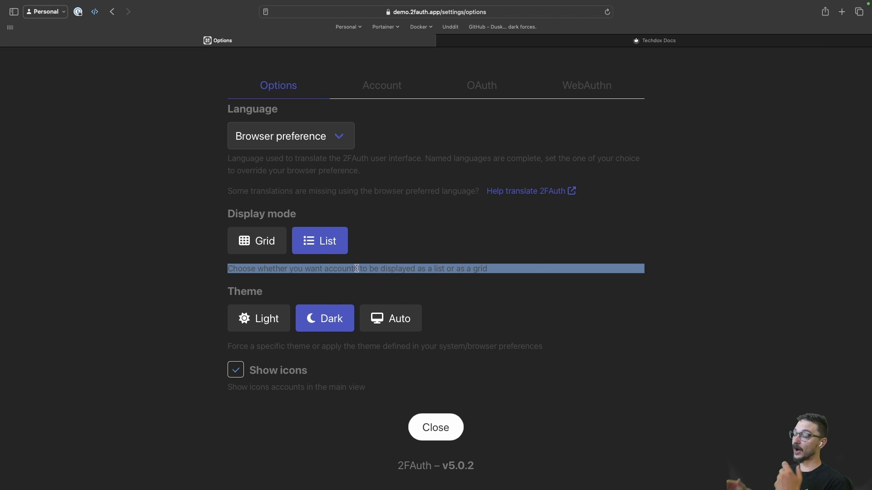
left_click(405, 249)
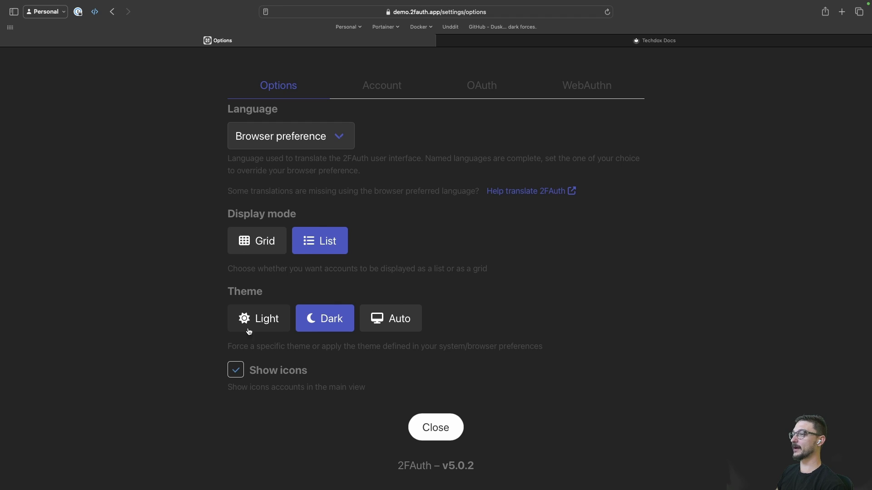
left_click(264, 327)
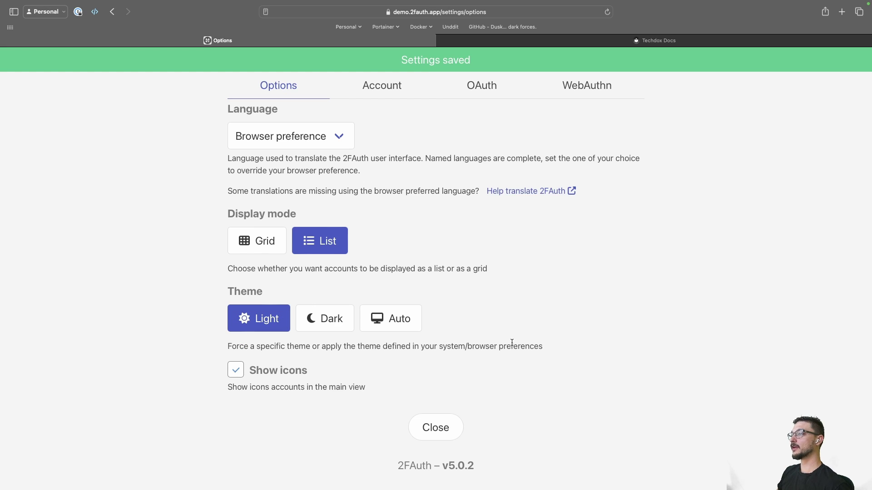
Step: Keep 'No group' as default group and set Auto lock to 'On security code copy'
scroll(515, 344, "down", 5)
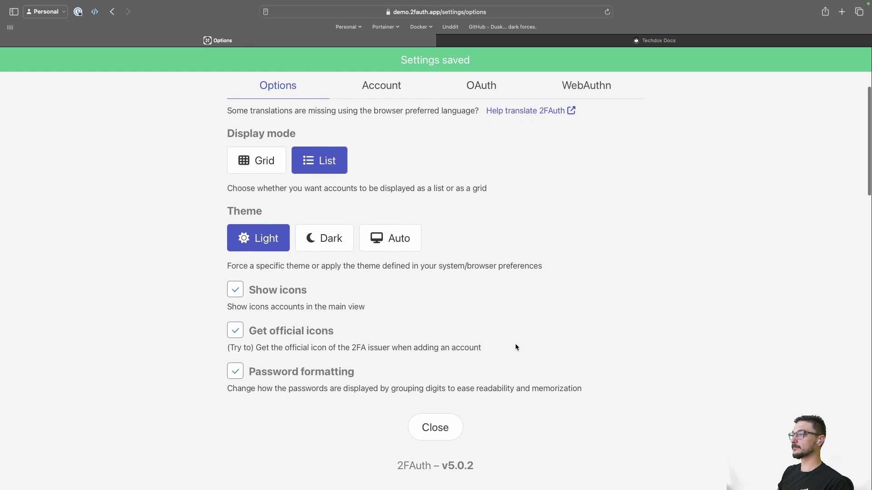
scroll(285, 260, "down", 2)
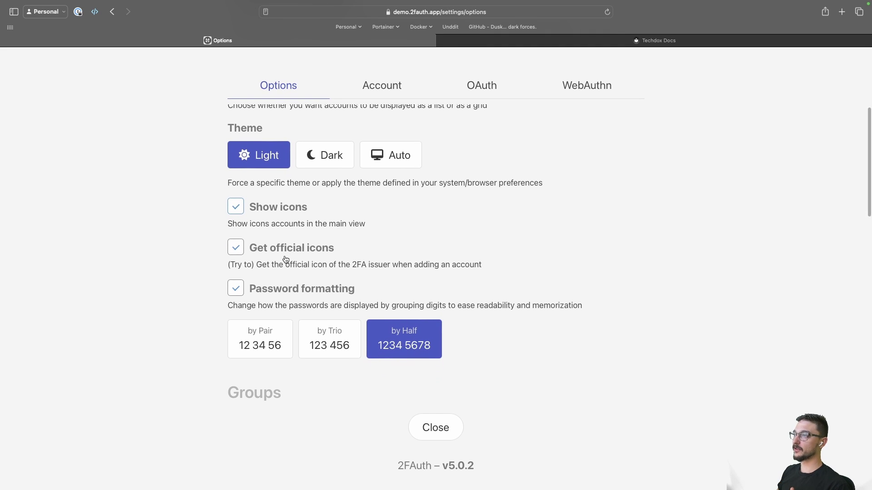
scroll(306, 290, "down", 3)
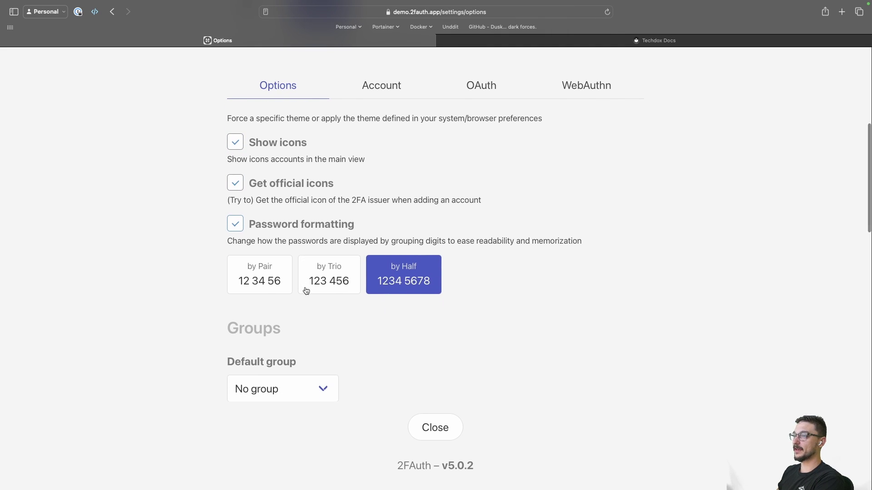
scroll(404, 305, "down", 3)
scroll(404, 306, "down", 3)
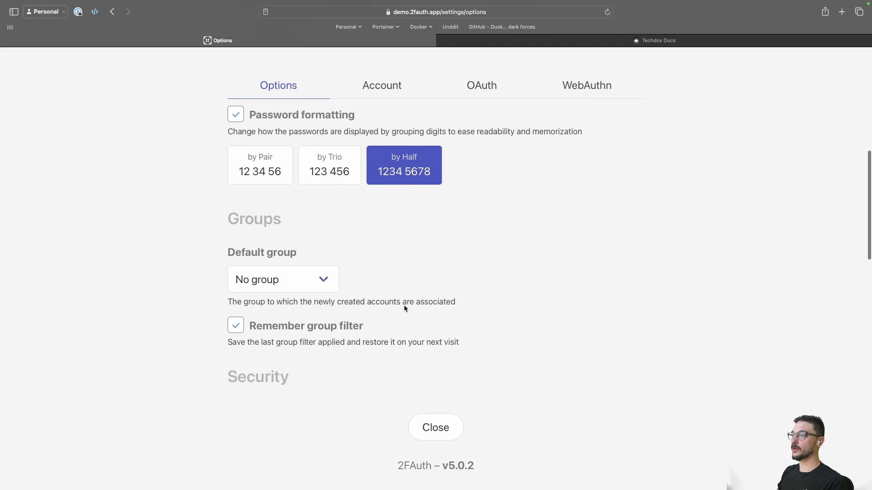
left_click(306, 259)
left_click(438, 262)
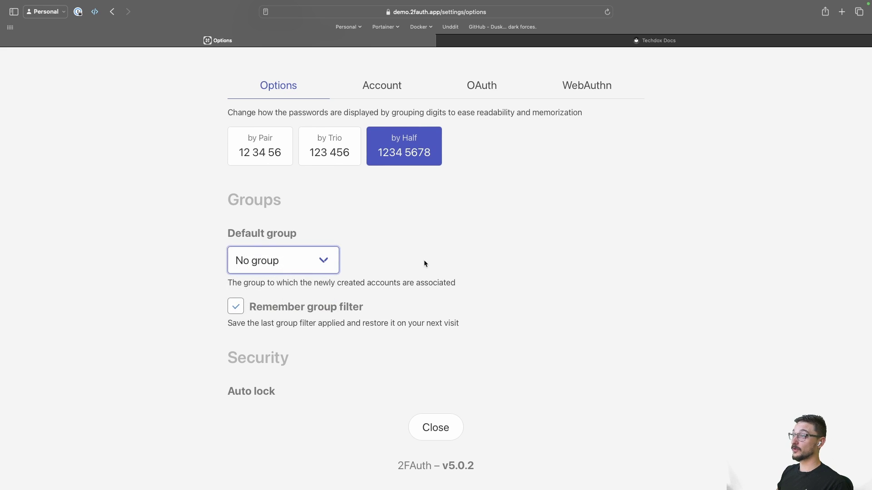
scroll(388, 286, "down", 5)
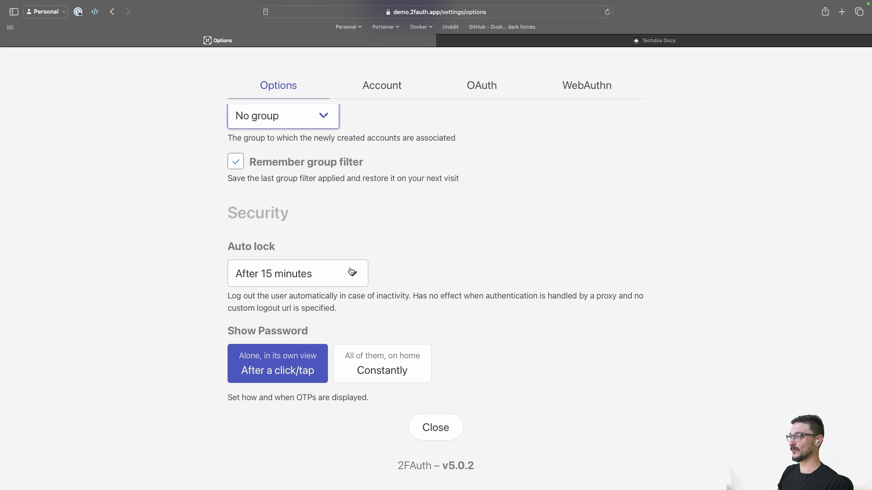
scroll(367, 273, "down", 1)
left_click(367, 272)
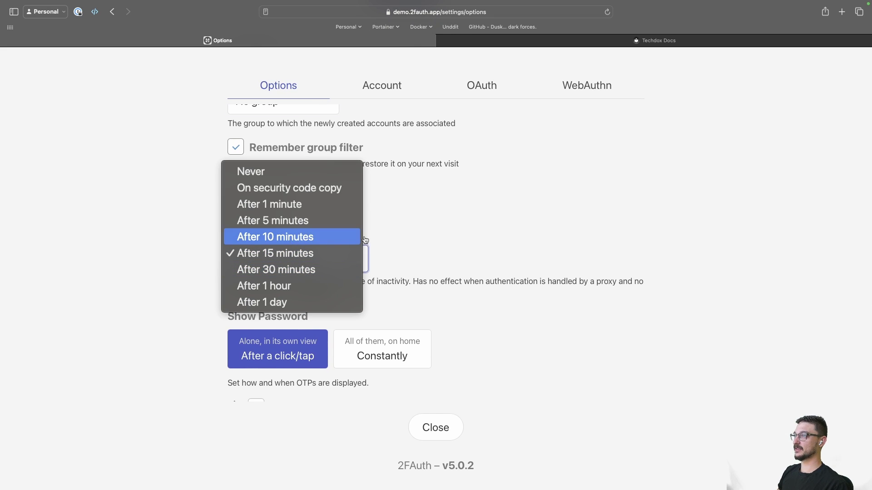
left_click(306, 191)
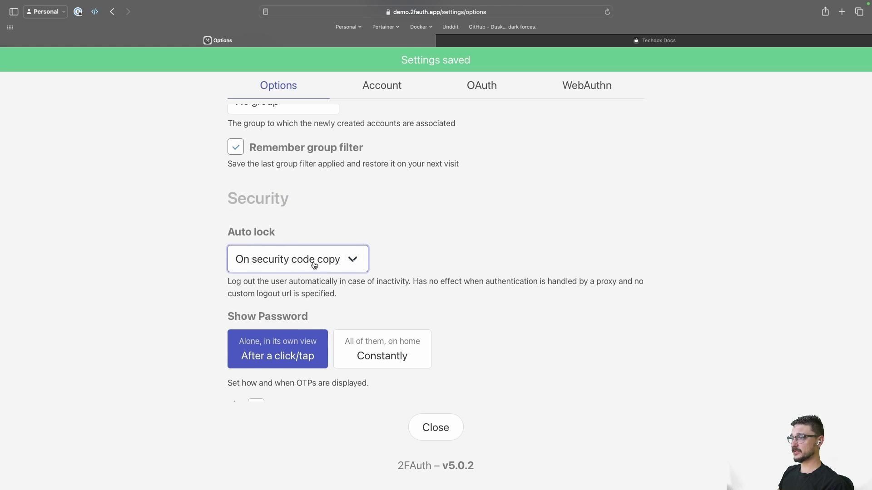
Step: Test auto lock by copying Facebook's code, then set Show Password to 'Constantly'
left_click(456, 420)
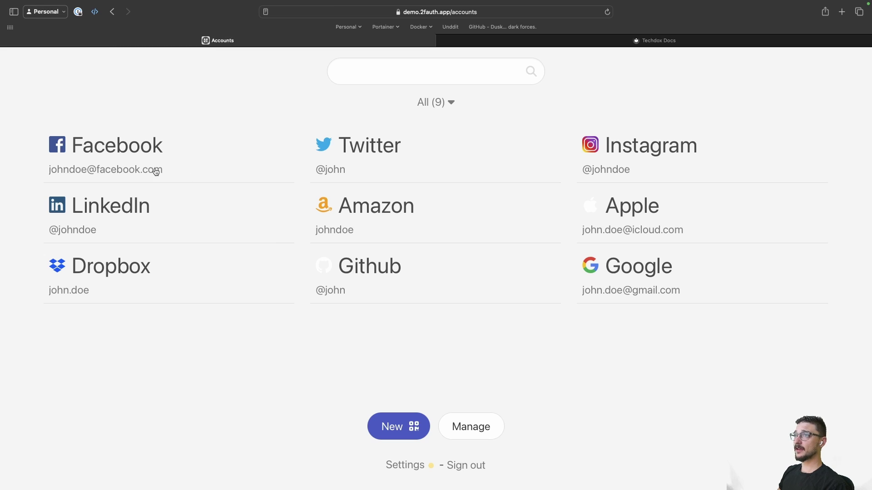
left_click(121, 154)
left_click(425, 324)
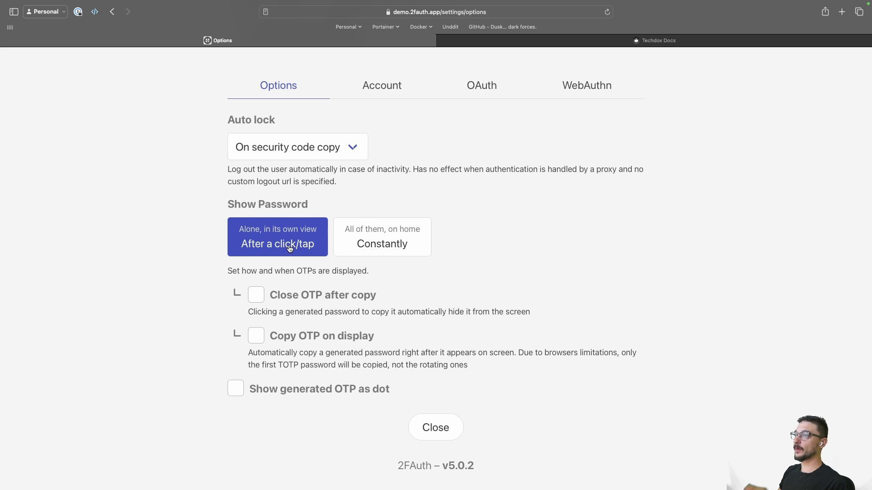
left_click(379, 245)
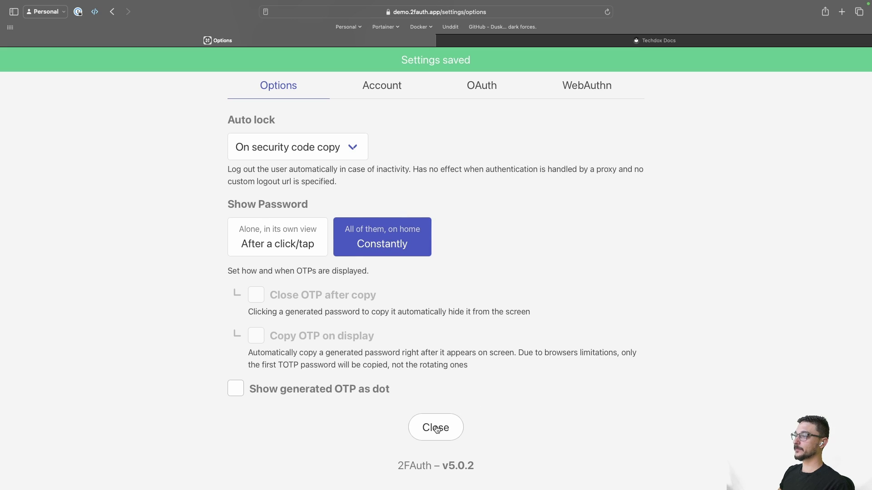
left_click(436, 429)
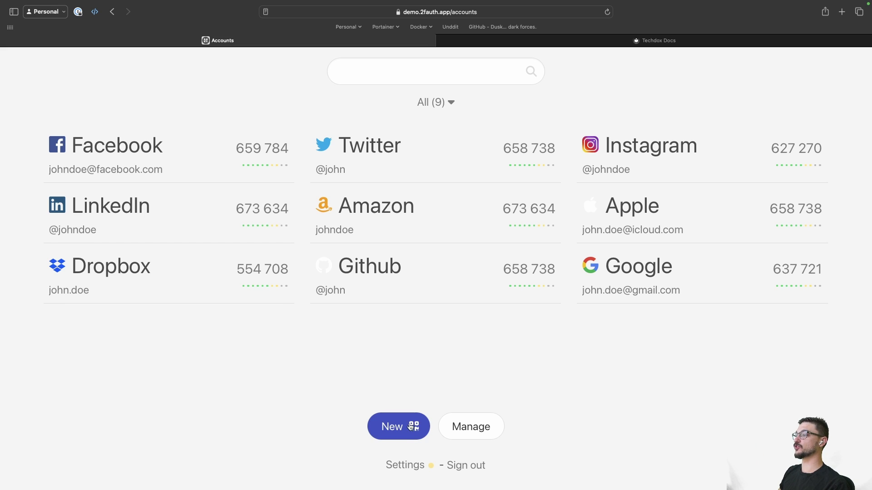
Step: Reopen Settings and scroll down through the Options tab
left_click(406, 471)
scroll(332, 363, "down", 2)
scroll(332, 361, "down", 10)
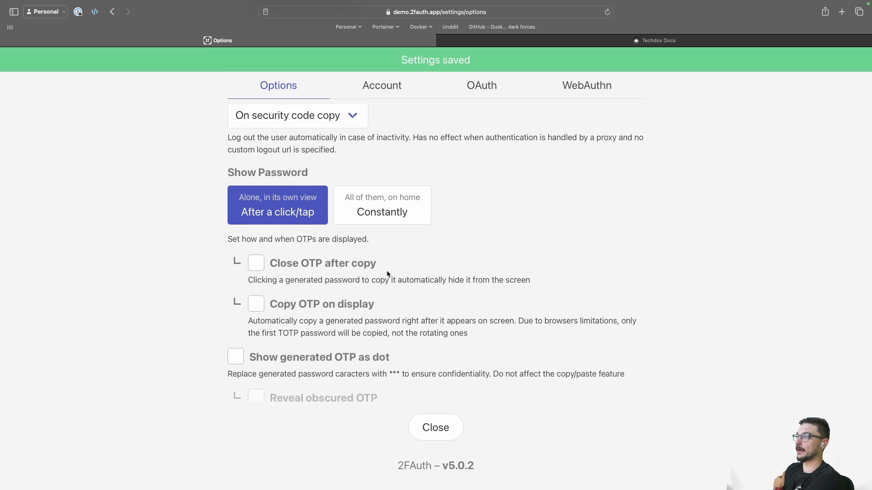
scroll(364, 278, "down", 2)
scroll(376, 282, "down", 1)
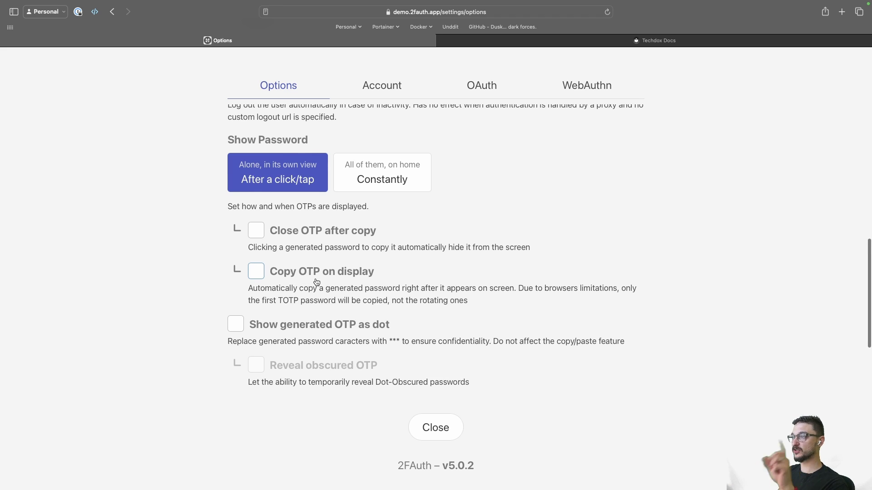
scroll(315, 278, "down", 3)
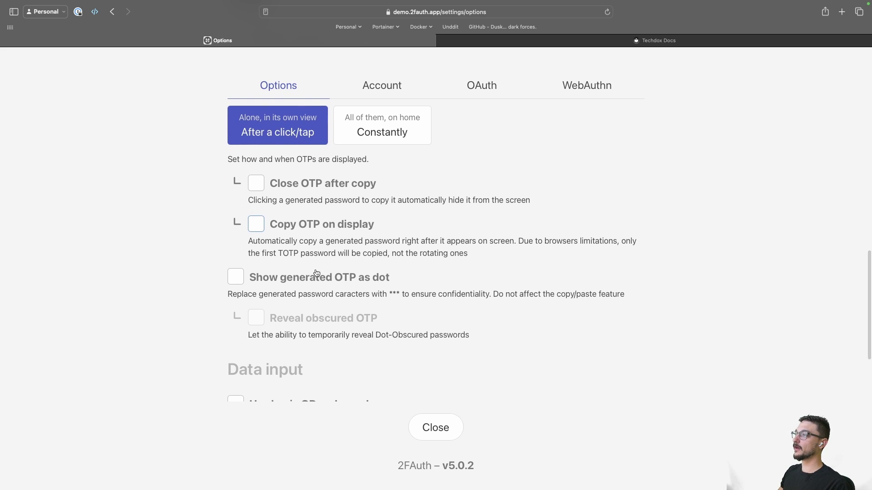
scroll(287, 265, "down", 4)
left_click_drag(244, 233, 383, 233)
left_click(397, 231)
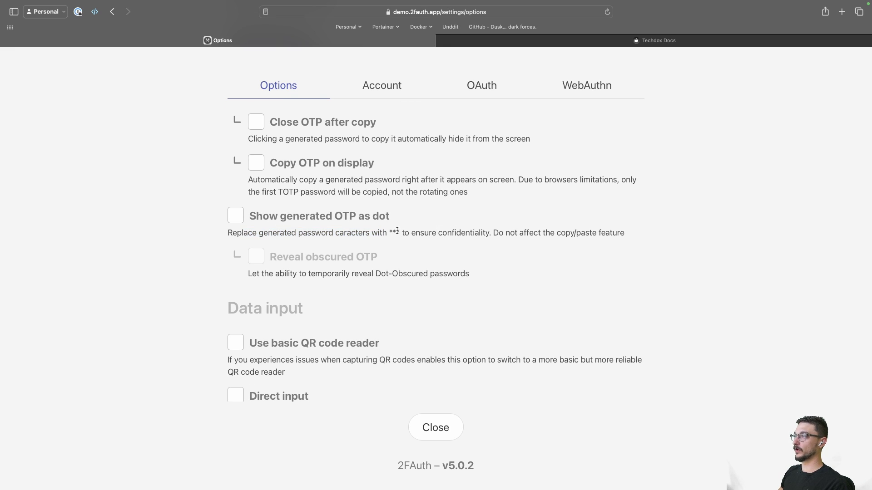
Step: Reach the Data input section and open the Default input mode choices
scroll(405, 225, "down", 5)
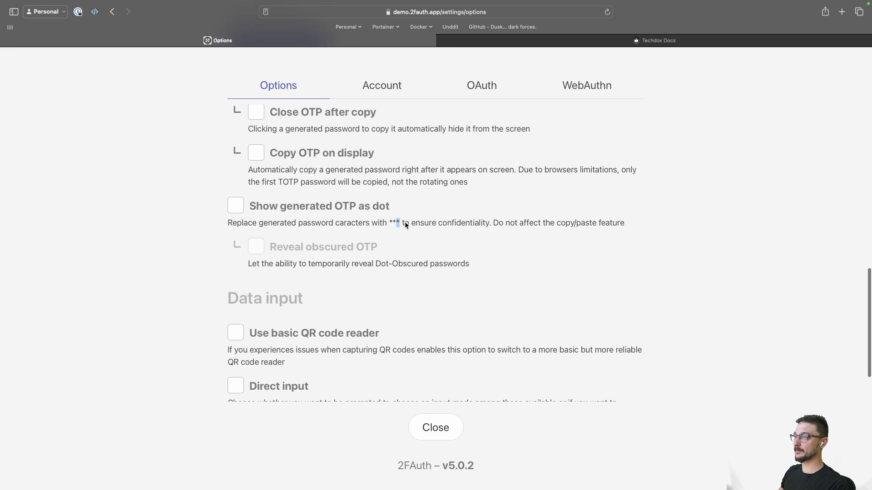
scroll(406, 225, "down", 3)
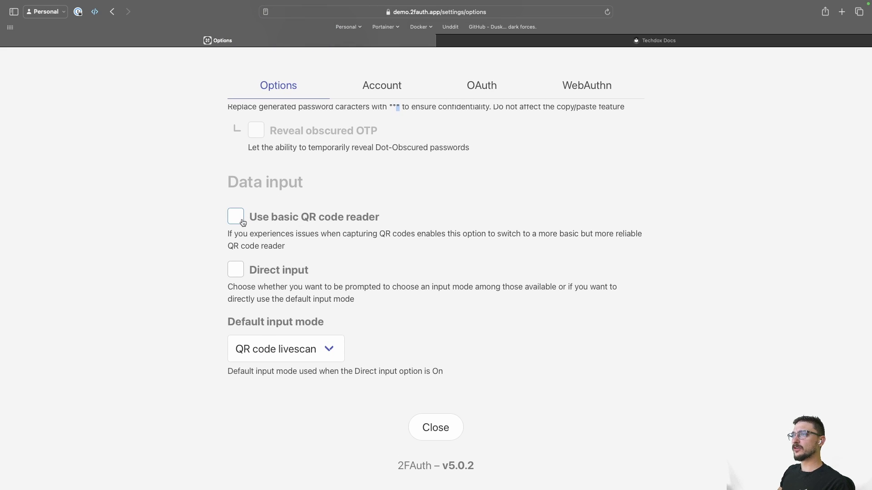
left_click_drag(231, 243, 436, 236)
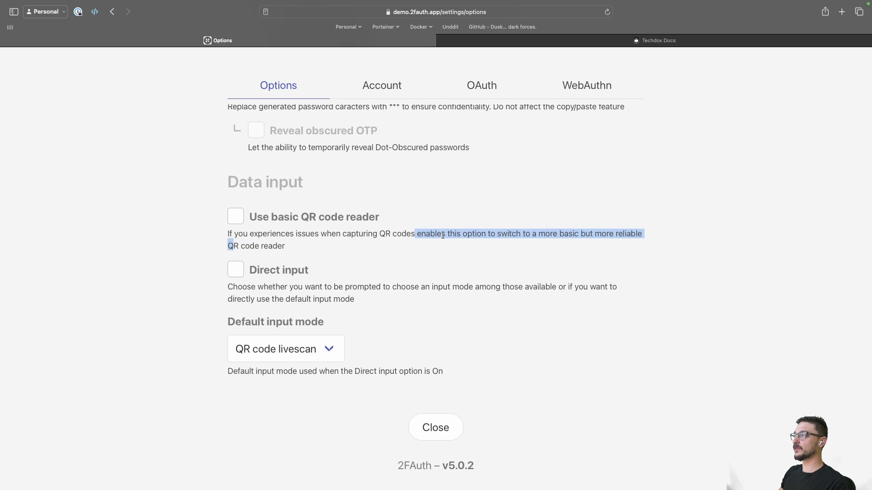
left_click(467, 235)
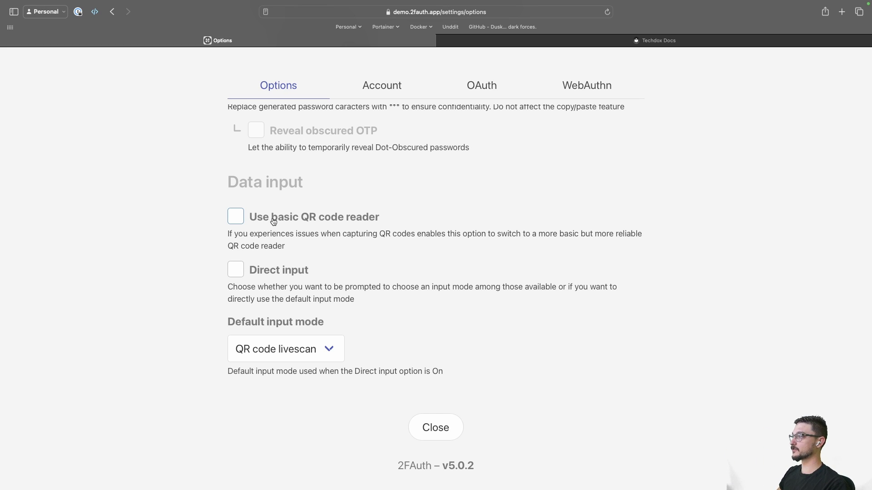
scroll(273, 221, "down", 3)
left_click(327, 203)
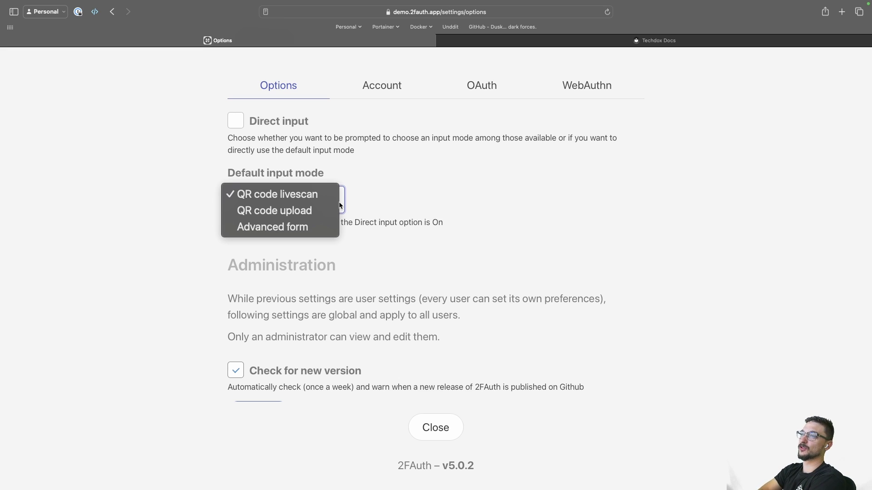
Step: Keep 'QR code livescan' as input mode and tick Disable registration under Administration
left_click(479, 251)
scroll(479, 251, "down", 3)
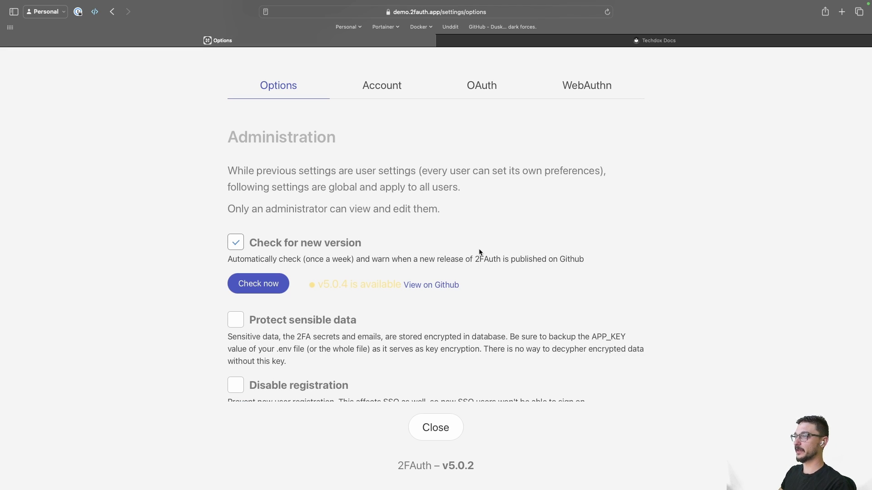
scroll(479, 250, "down", 1)
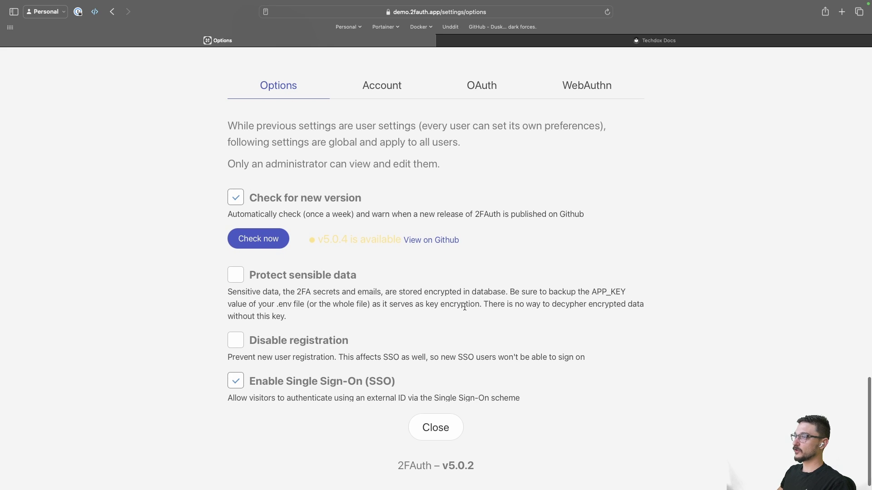
scroll(465, 307, "down", 1)
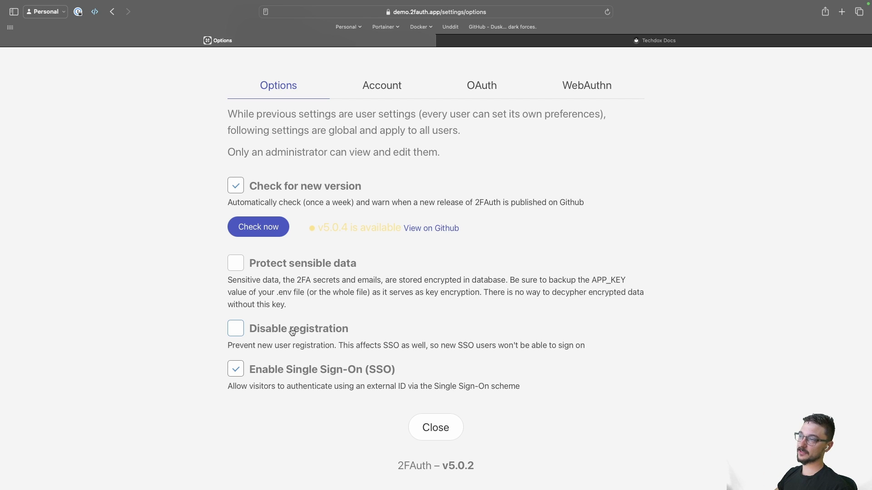
left_click(292, 331)
left_click(292, 332)
left_click(234, 330)
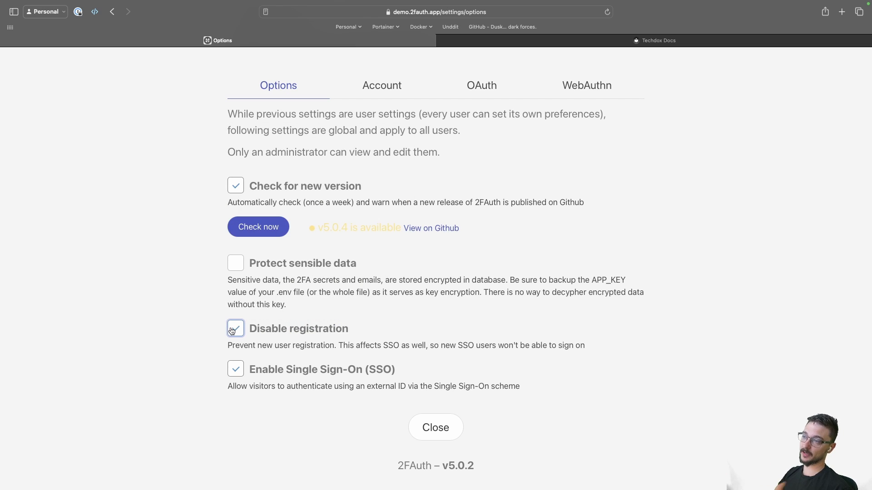
scroll(383, 54, "up", 15)
Step: Open the Account settings tab and scroll through the profile fields
left_click(378, 97)
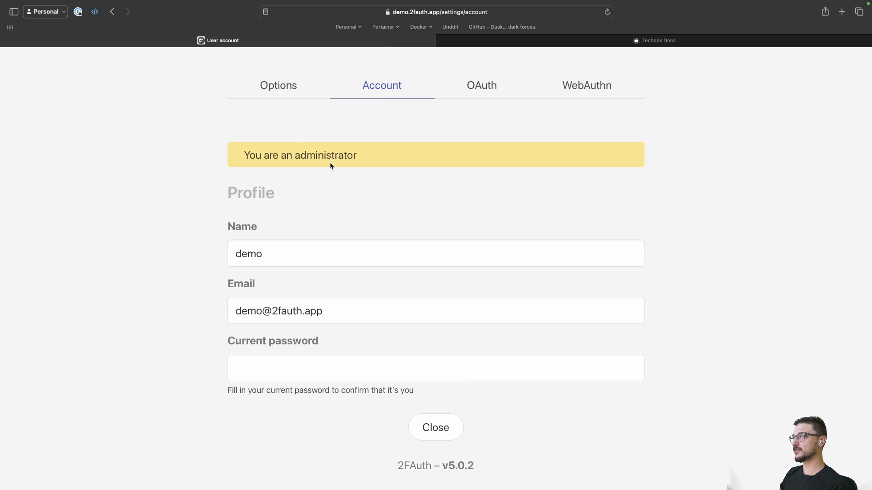
scroll(317, 225, "down", 2)
scroll(317, 225, "down", 15)
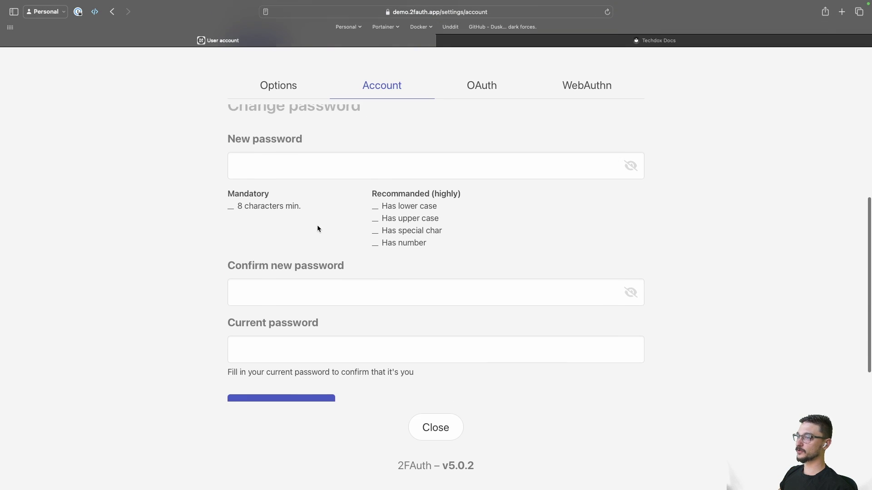
scroll(318, 228, "down", 3)
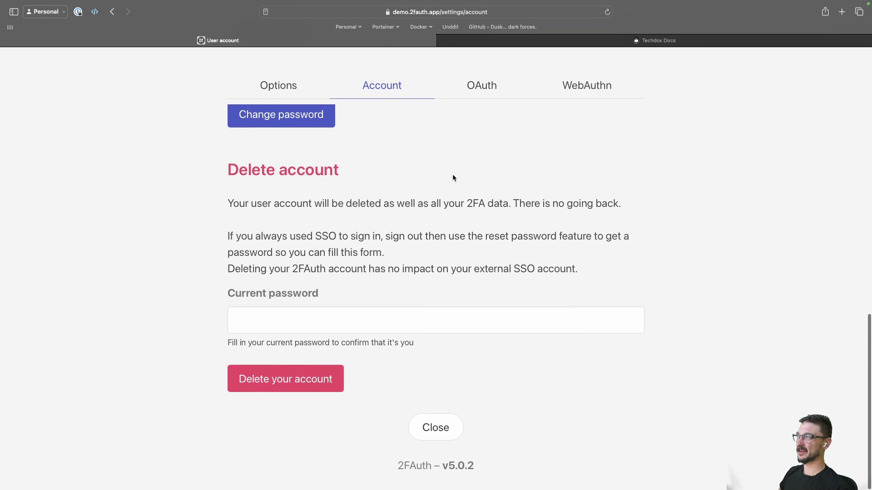
scroll(463, 154, "up", 15)
Step: View the OAuth and WebAuthn tabs, then close settings back to the nine accounts
left_click(484, 92)
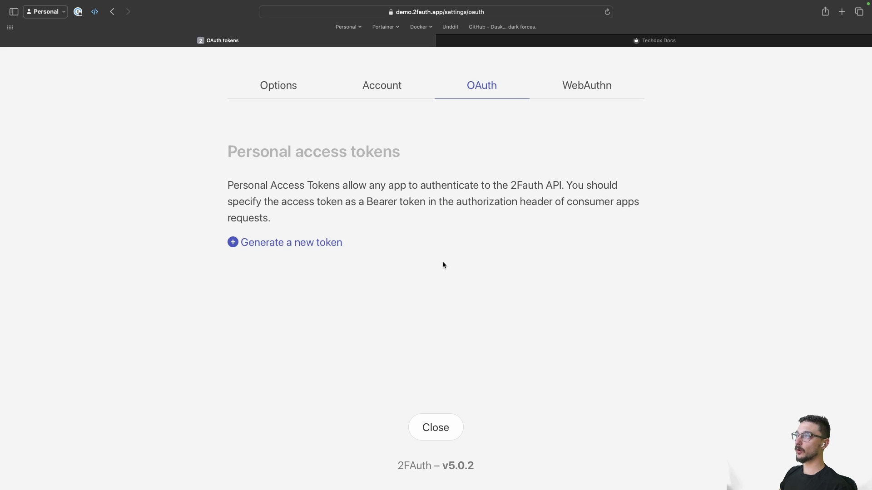
left_click(590, 87)
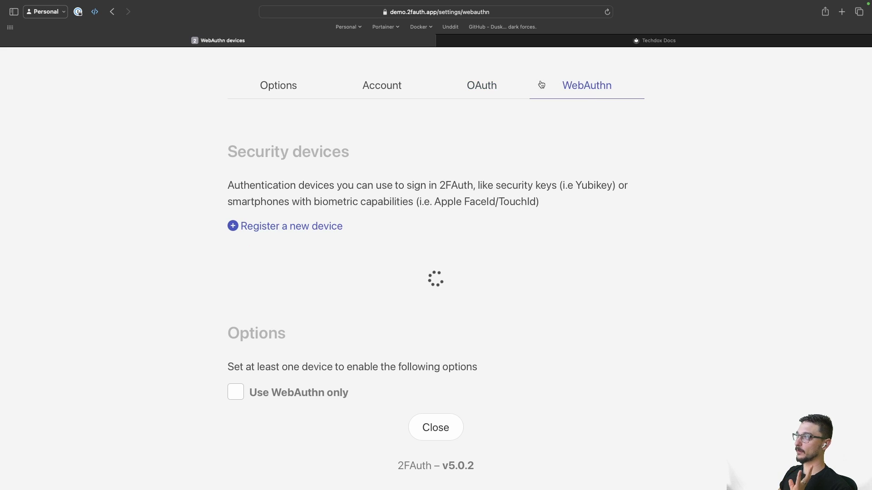
left_click(499, 86)
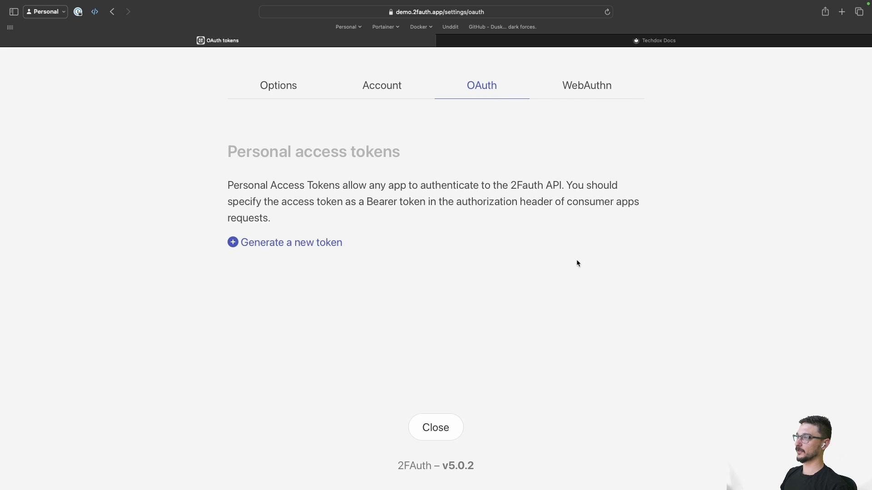
left_click(456, 423)
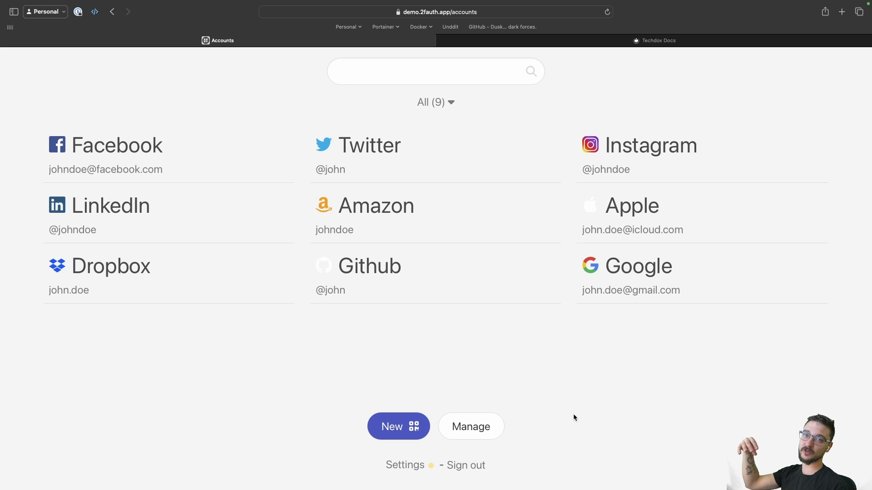
Step: Switch to Techdox Docs and open the 2FAuth page from the Docker containers menu
key("ctrl+Tab")
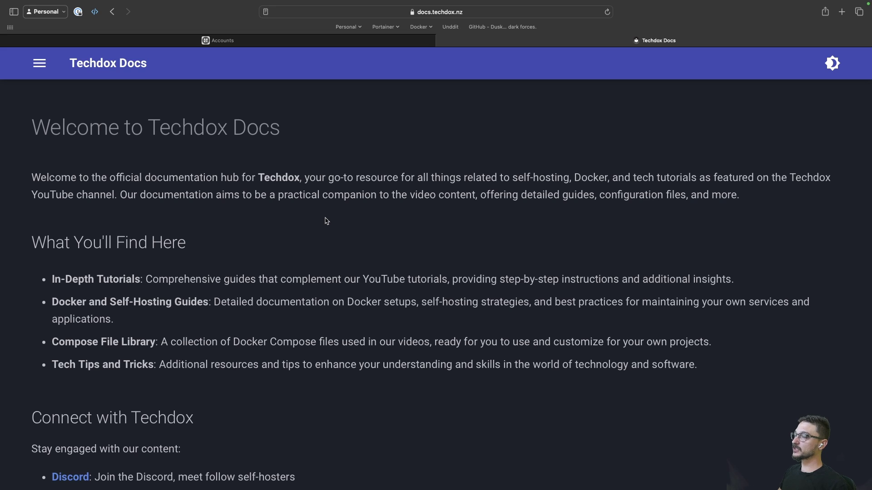
left_click(40, 64)
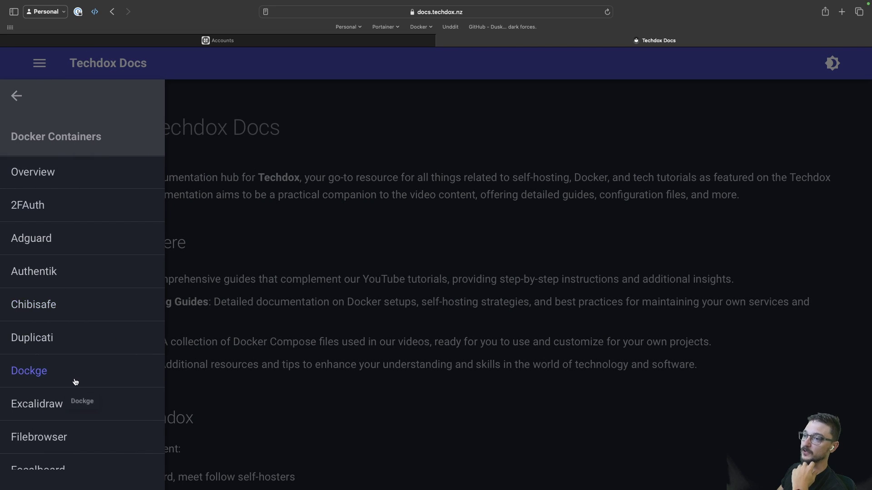
scroll(74, 382, "down", 3)
scroll(74, 381, "down", 5)
scroll(74, 383, "up", 4)
left_click(352, 271)
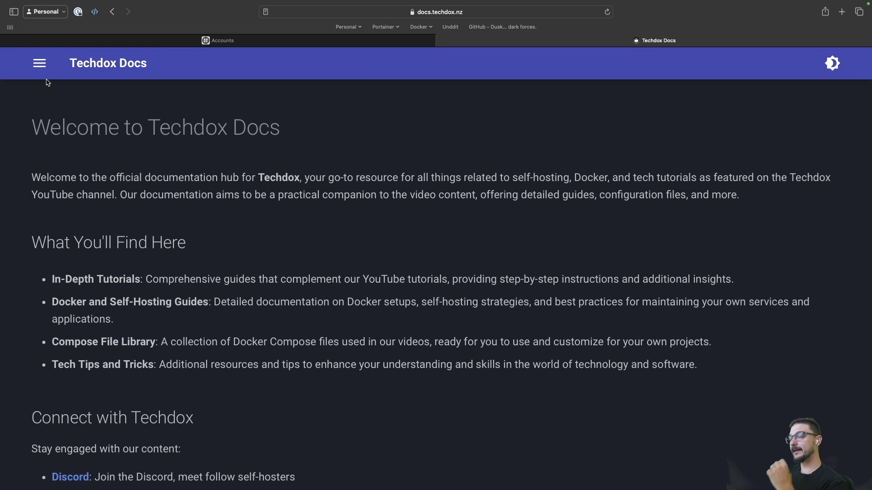
left_click(40, 70)
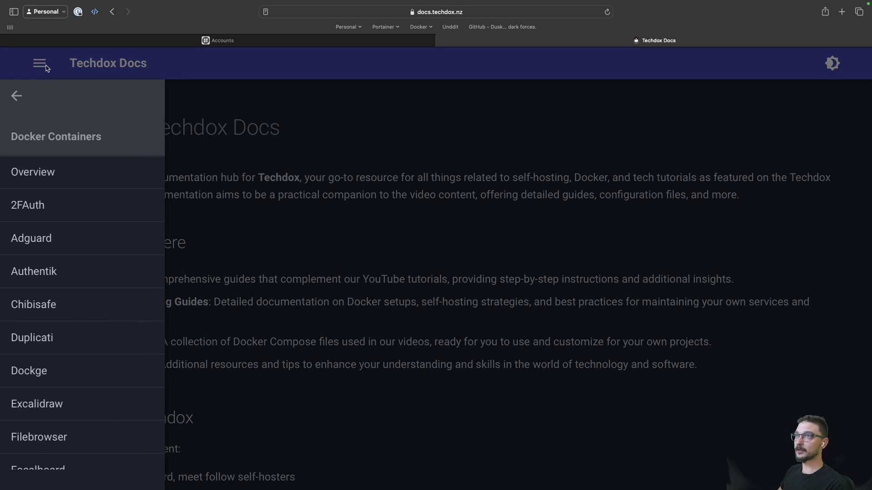
left_click(40, 210)
Step: Zoom into docker-compose.yml, highlighting the 2fauth/2fauth image, 2fauth container name and ./2fauth volume
scroll(409, 277, "down", 5)
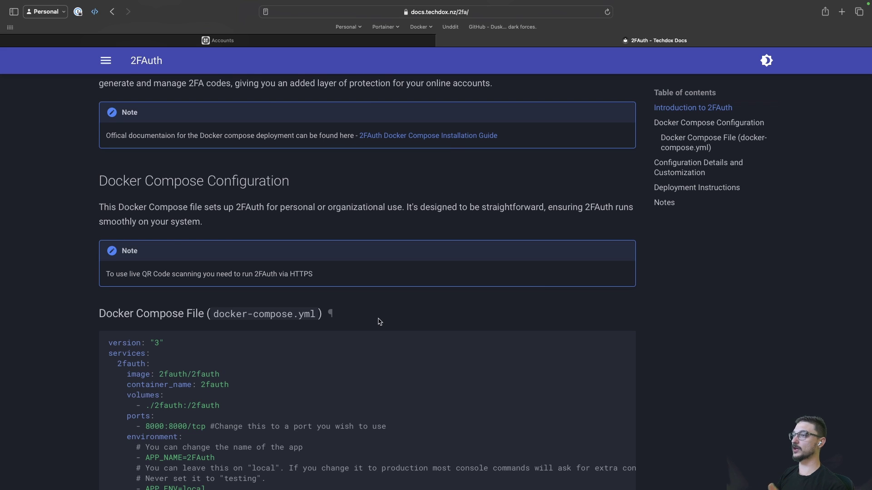
scroll(379, 322, "down", 5)
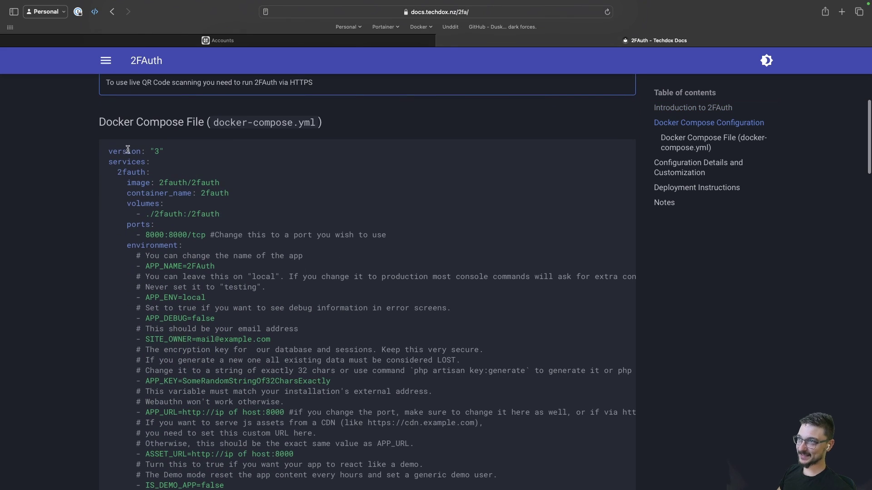
key("super+plus")
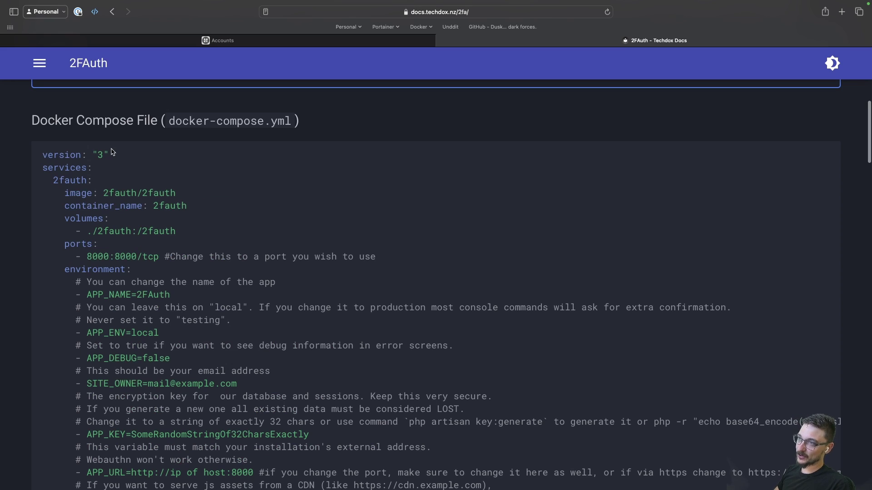
scroll(119, 217, "down", 1)
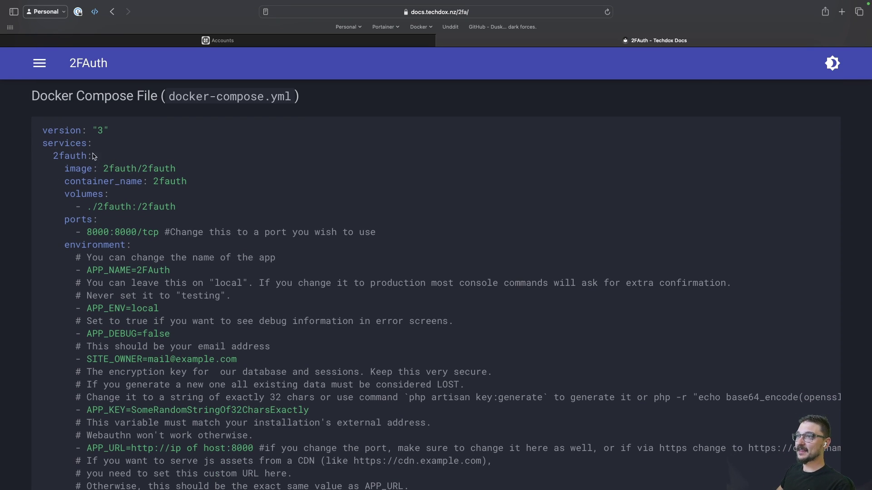
left_click_drag(115, 169, 236, 166)
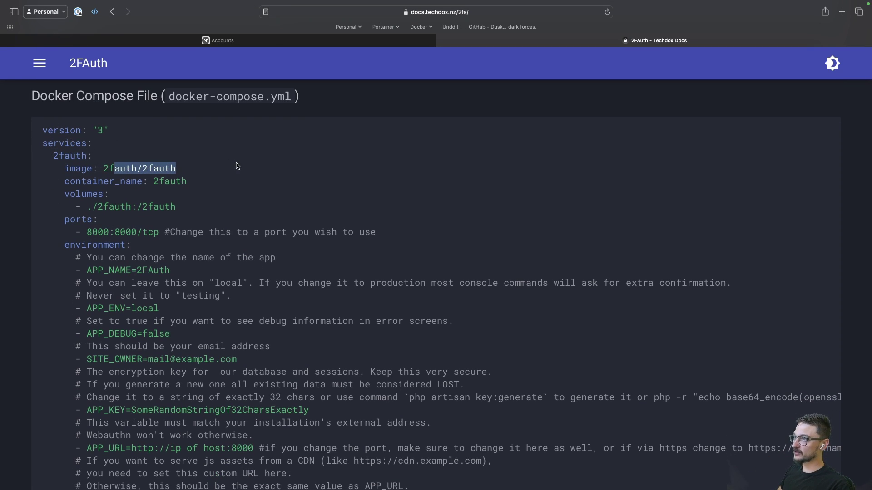
double_click(170, 182)
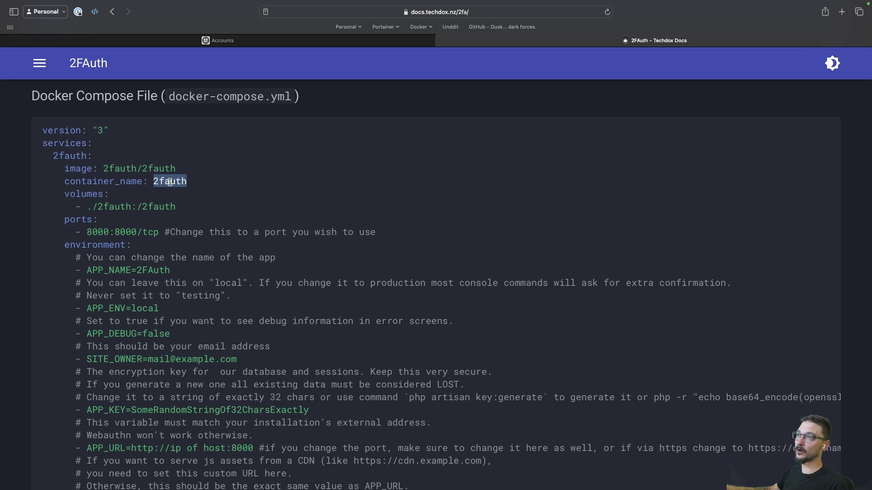
left_click_drag(87, 208, 130, 209)
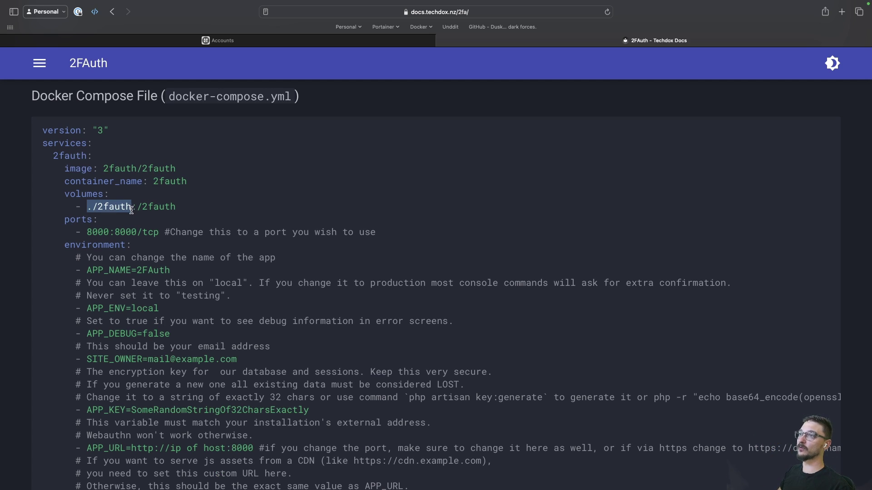
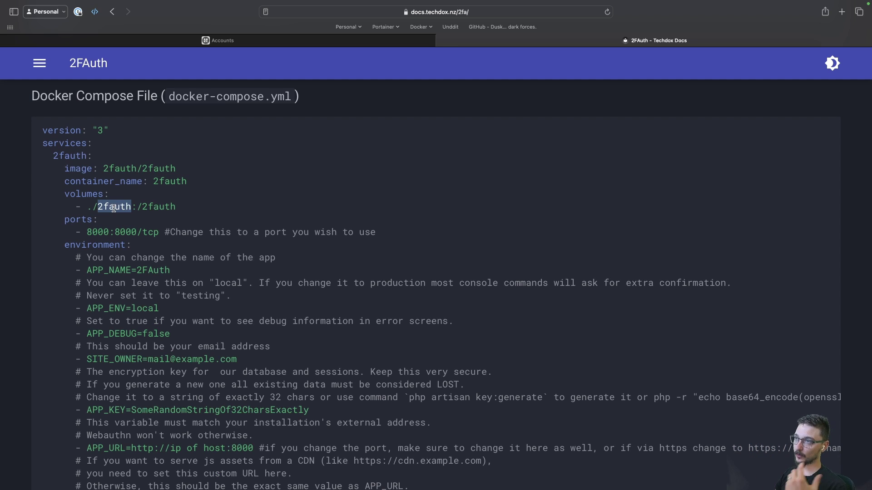
Step: Highlight the 8000:8000 port mapping, the APP_NAME value 2FAuth and the APP_ENV value local
left_click_drag(86, 232, 158, 232)
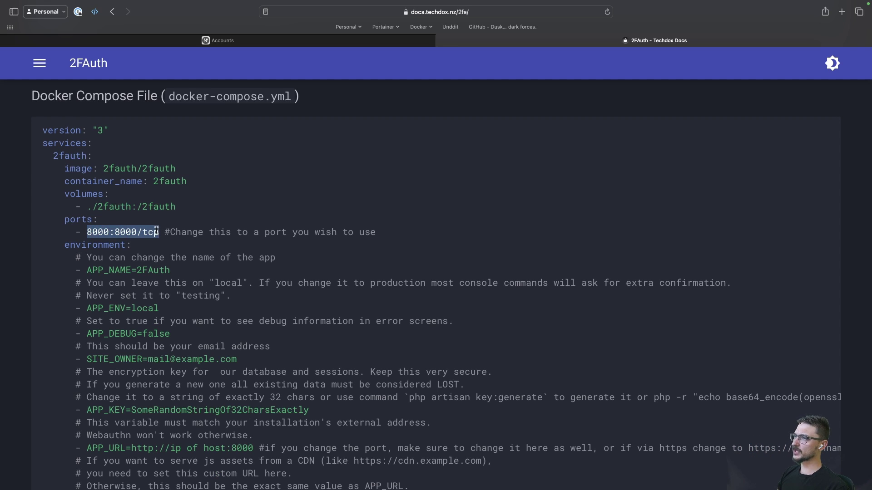
double_click(93, 235)
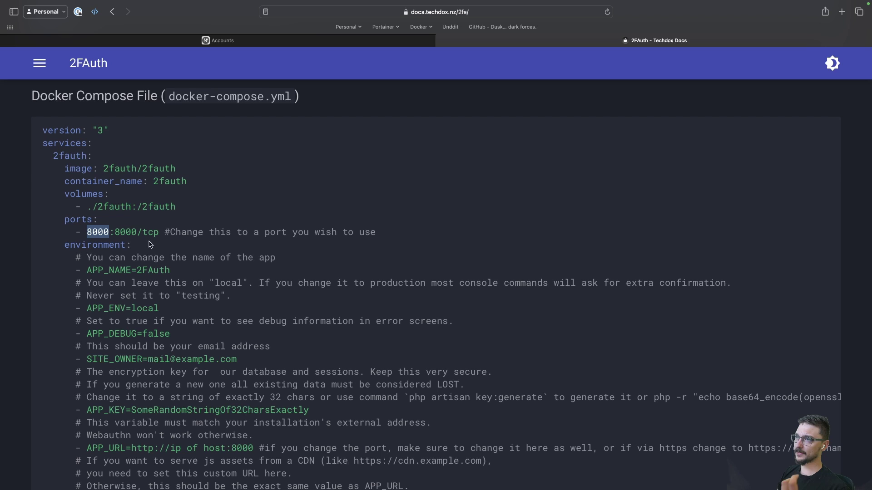
scroll(173, 251, "down", 2)
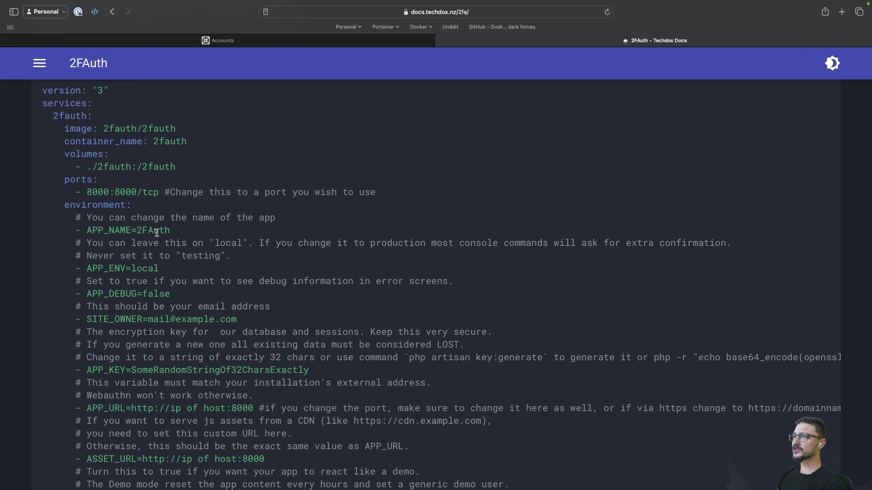
double_click(154, 230)
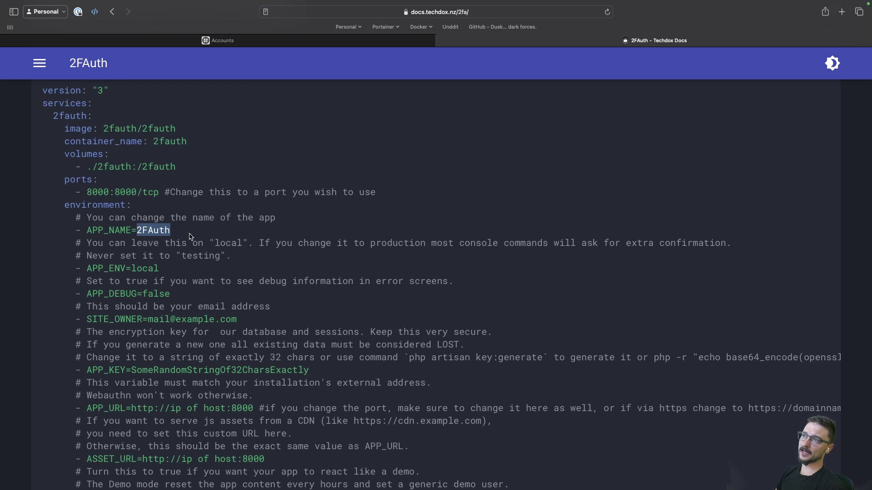
double_click(138, 267)
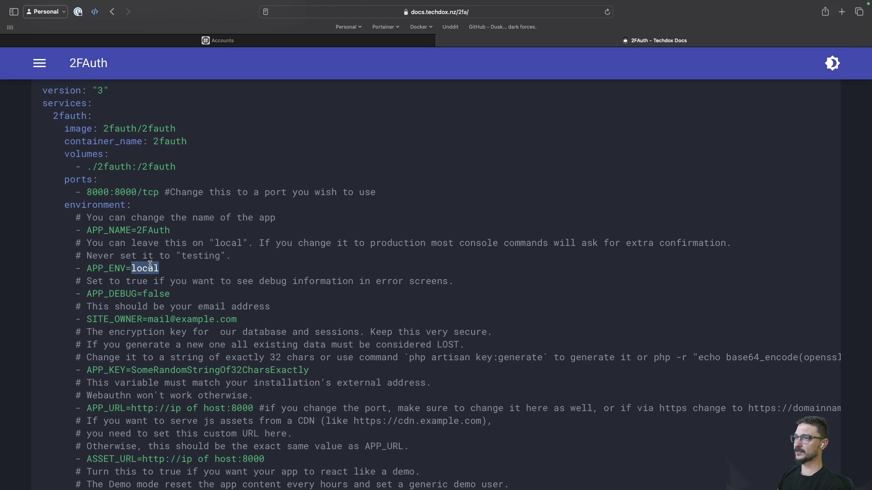
Step: Highlight the APP_DEBUG value false, the SITE_OWNER e-mail placeholder and the APP_KEY value
scroll(154, 263, "down", 3)
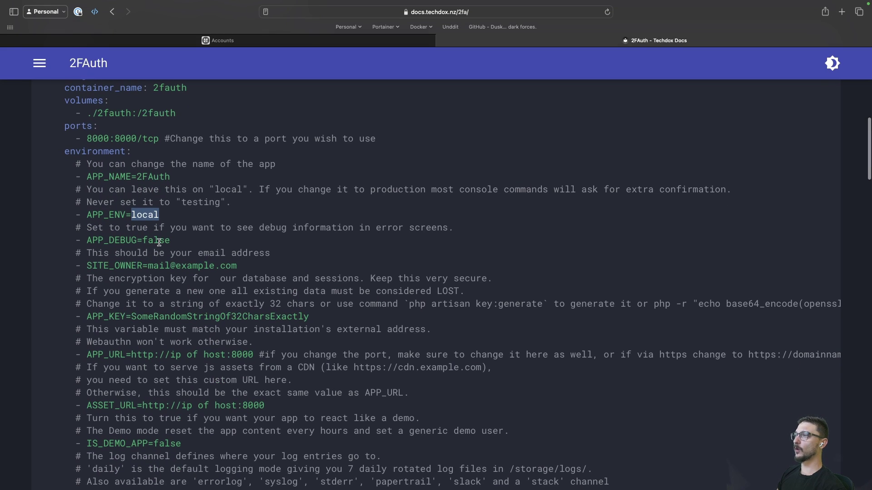
double_click(165, 242)
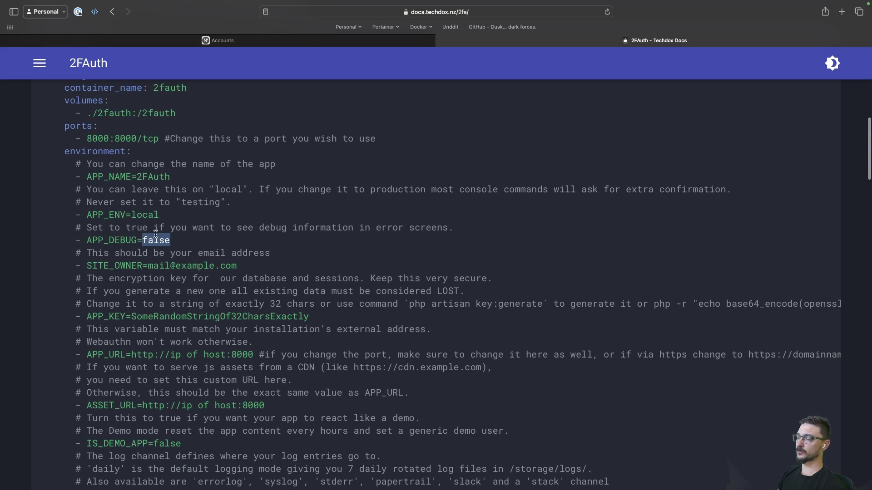
left_click(143, 259)
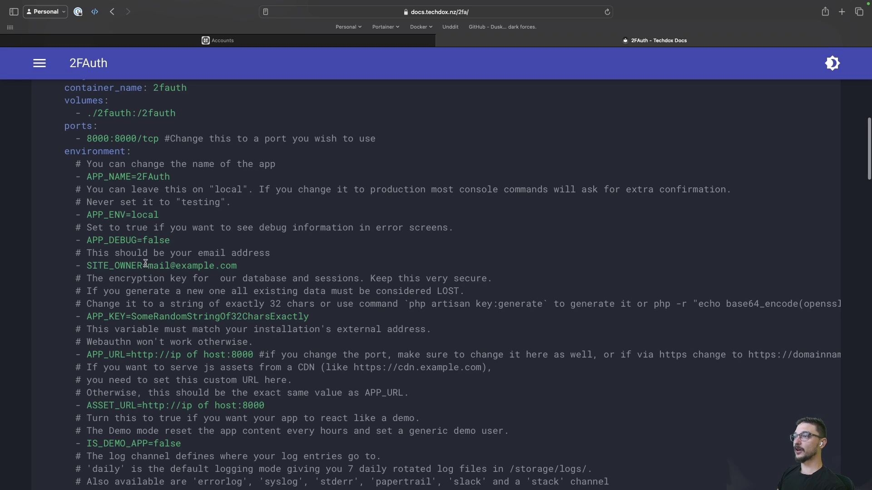
left_click_drag(146, 263, 247, 268)
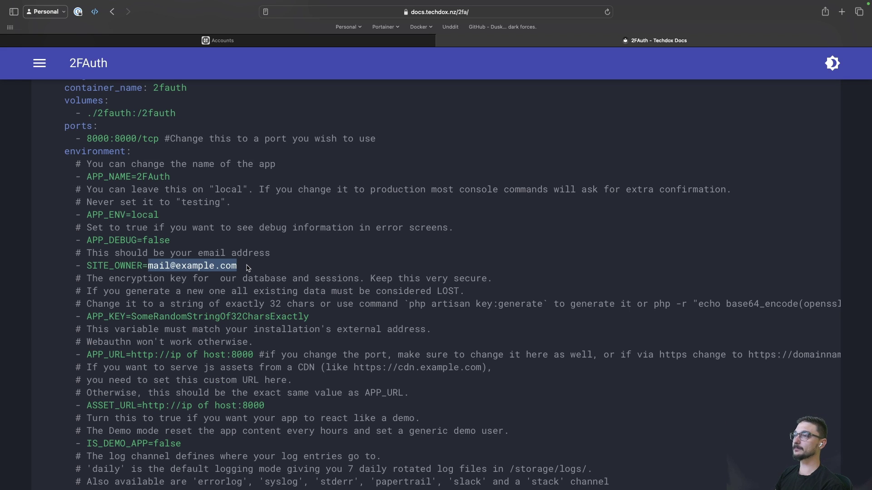
scroll(248, 268, "down", 2)
left_click_drag(131, 280, 308, 282)
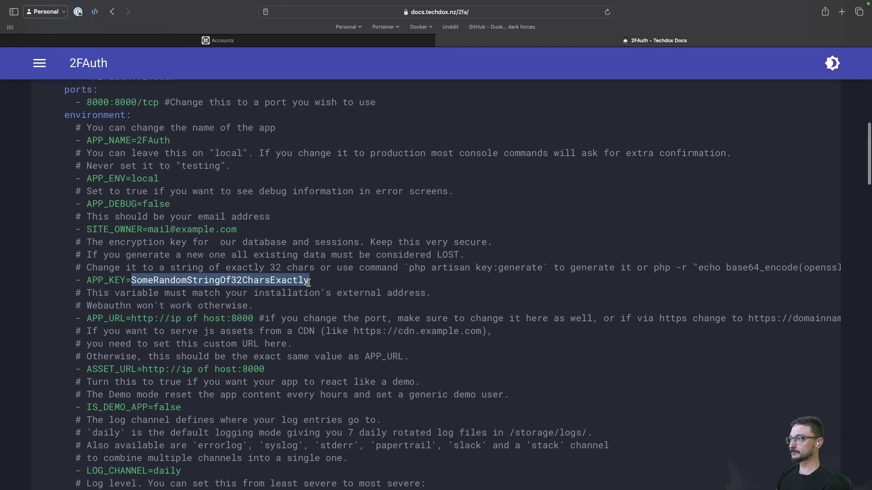
Step: Highlight the php artisan key:generate command, then jump back to the top of the guide
left_click(241, 258)
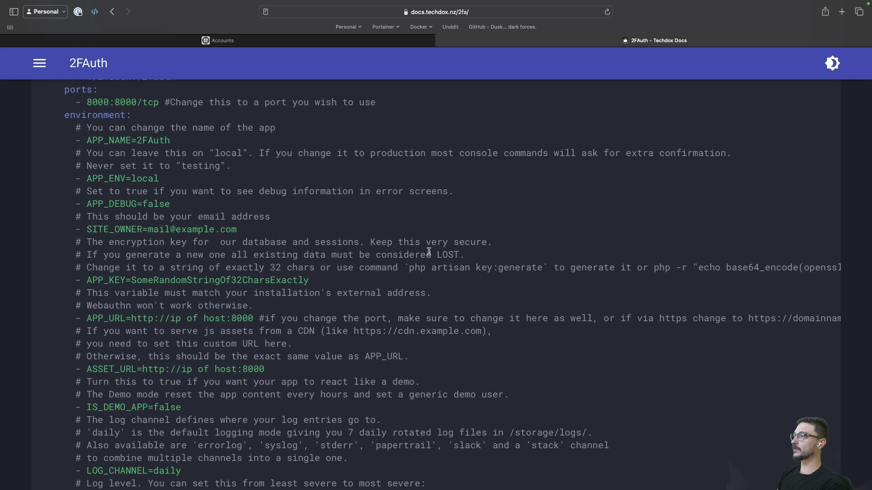
scroll(429, 251, "right", 3)
left_click_drag(375, 268, 509, 267)
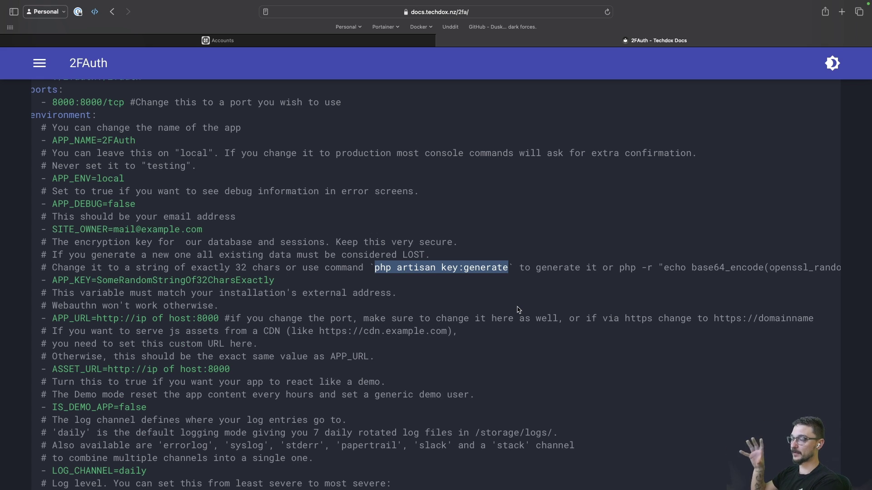
key("Home")
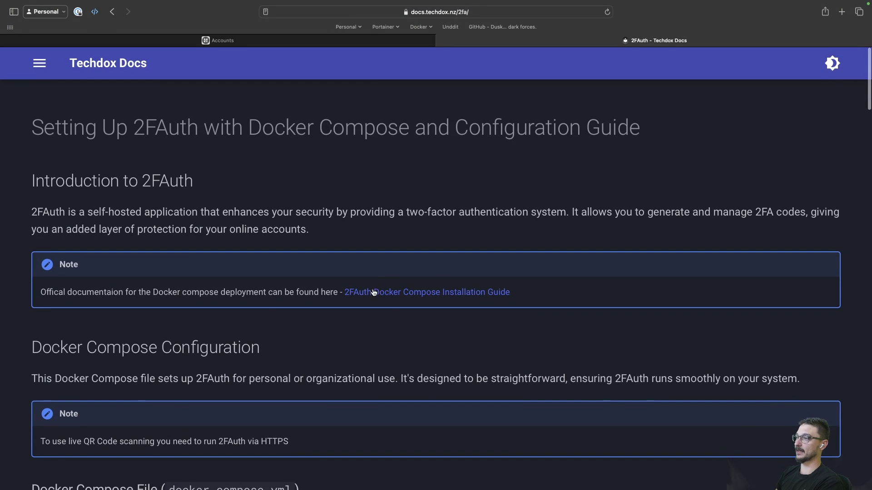
Step: Scroll to the environment block and highlight the php -r key command and APP_KEY placeholder
scroll(381, 295, "down", 10)
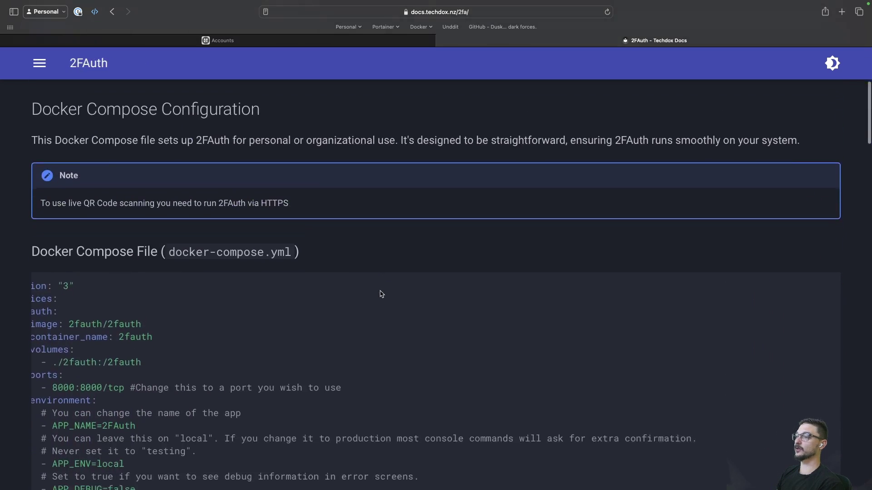
scroll(381, 294, "down", 3)
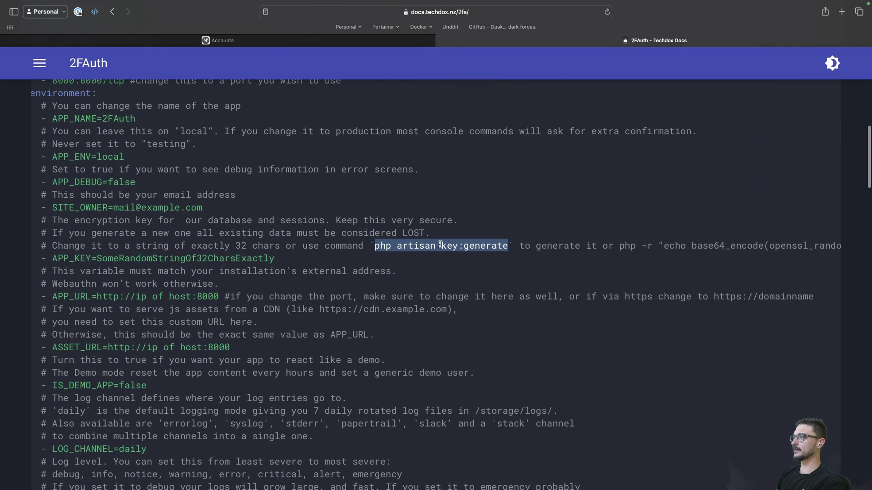
scroll(531, 246, "right", 5)
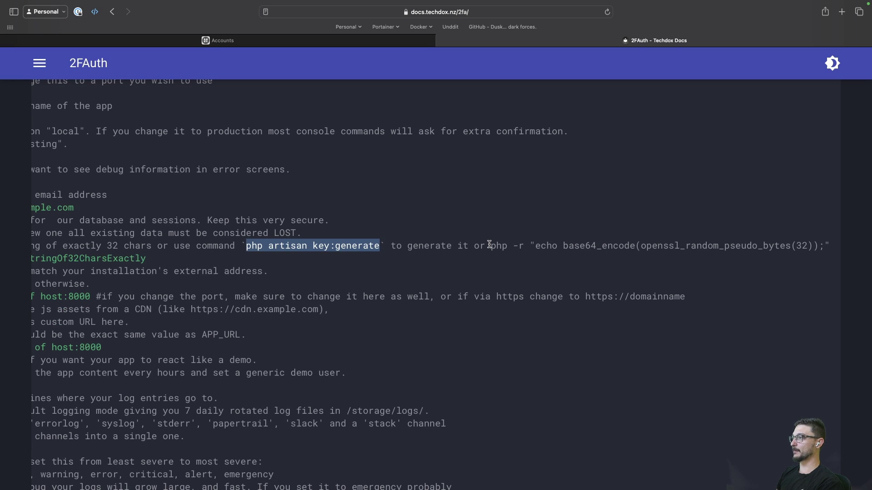
left_click_drag(490, 244, 653, 245)
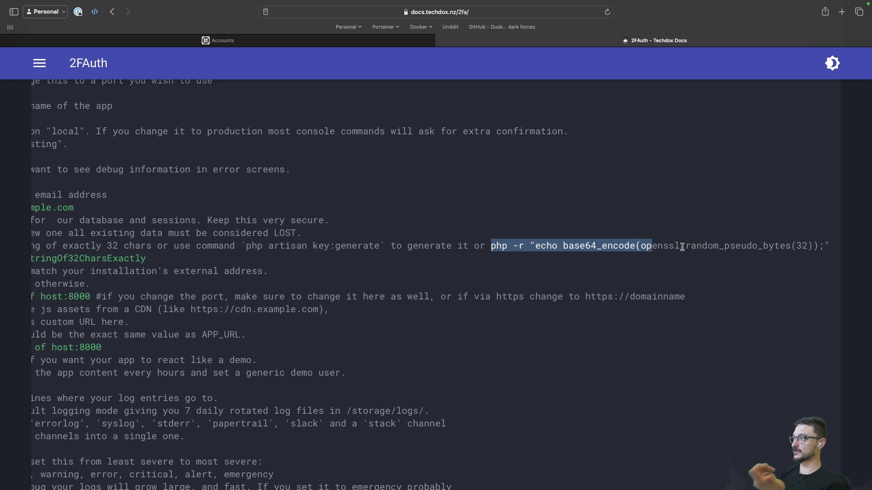
left_click(604, 239)
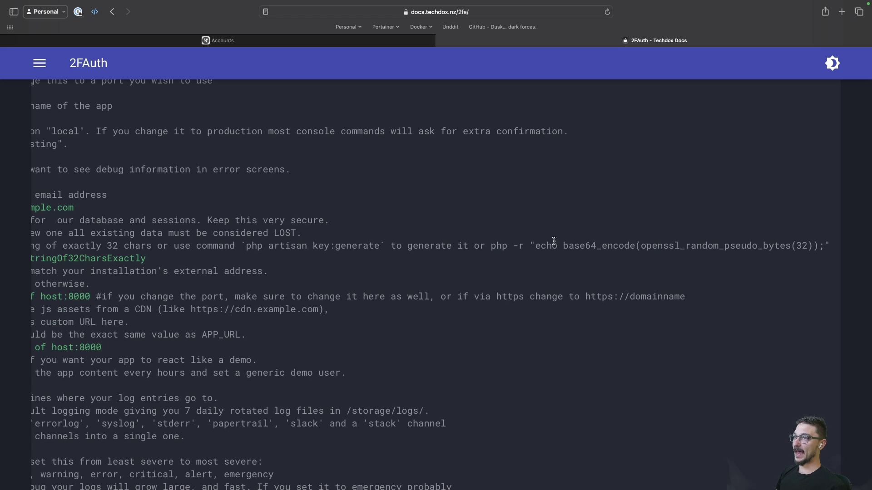
scroll(554, 241, "left", 6)
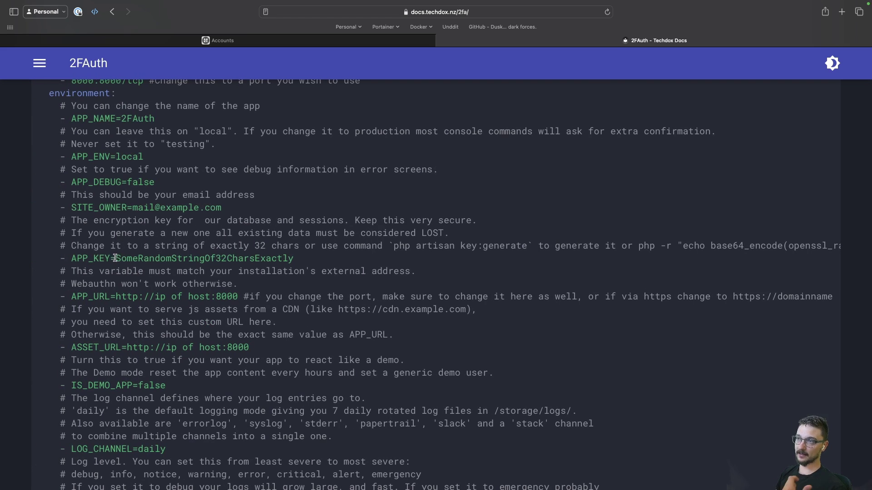
left_click_drag(115, 258, 307, 259)
scroll(115, 255, "down", 2)
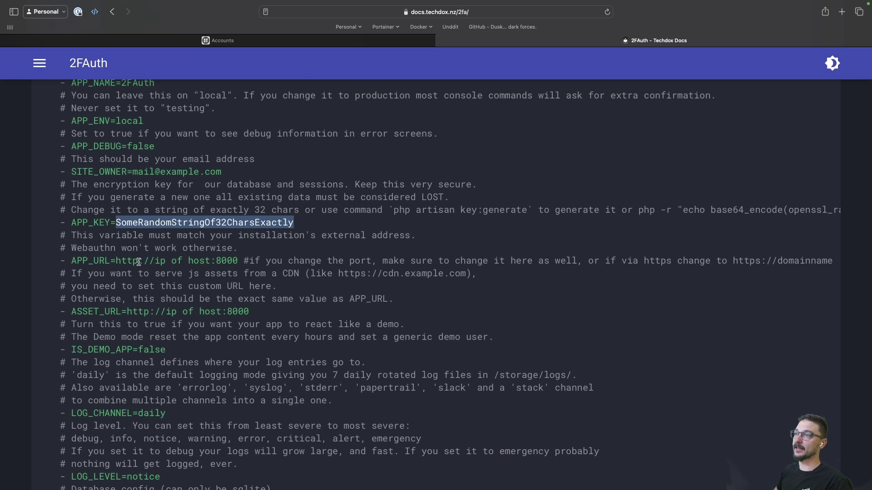
double_click(129, 261)
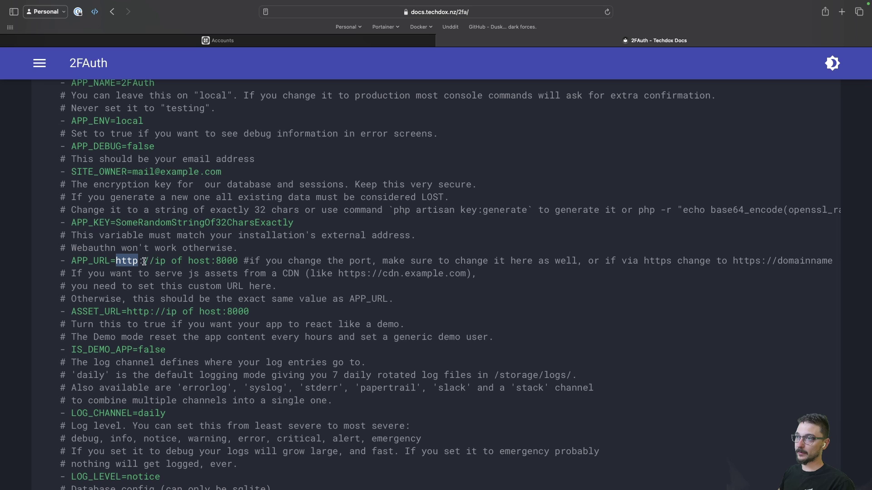
left_click_drag(154, 263, 183, 261)
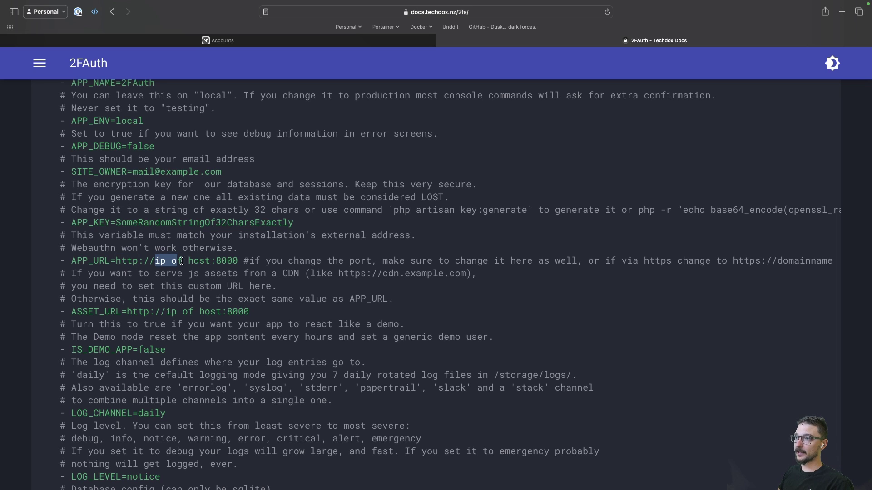
double_click(235, 262)
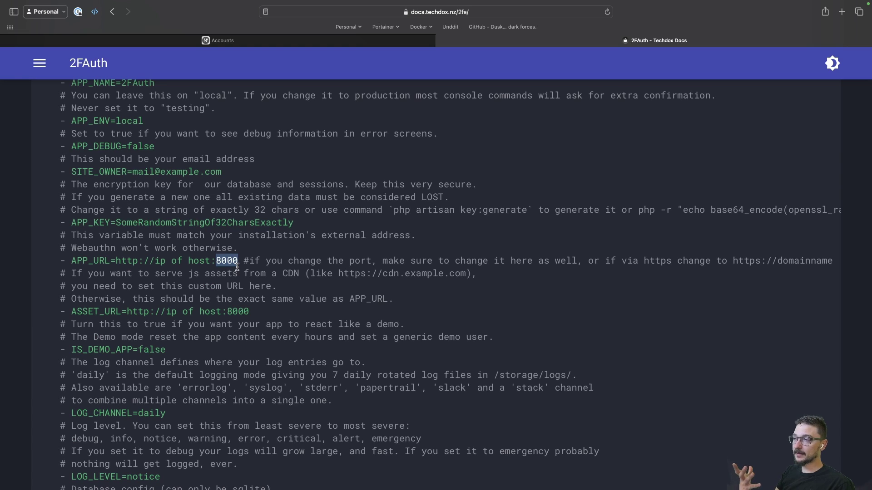
double_click(122, 260)
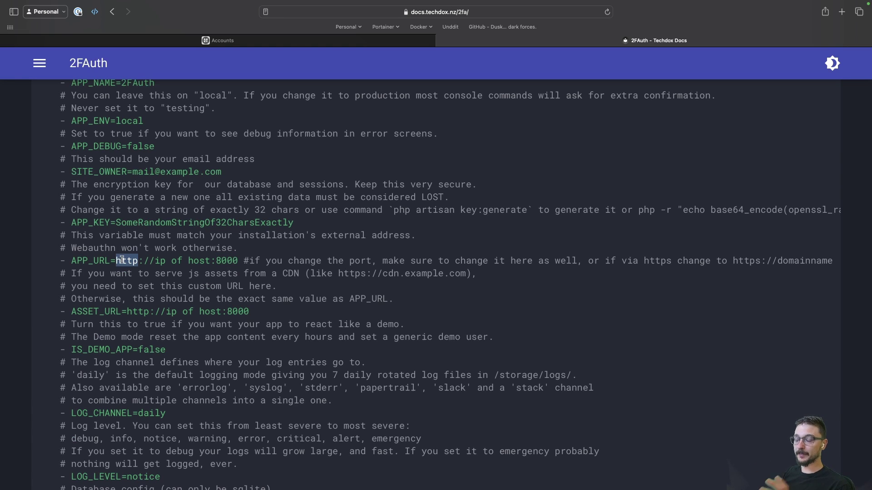
left_click_drag(150, 262, 222, 262)
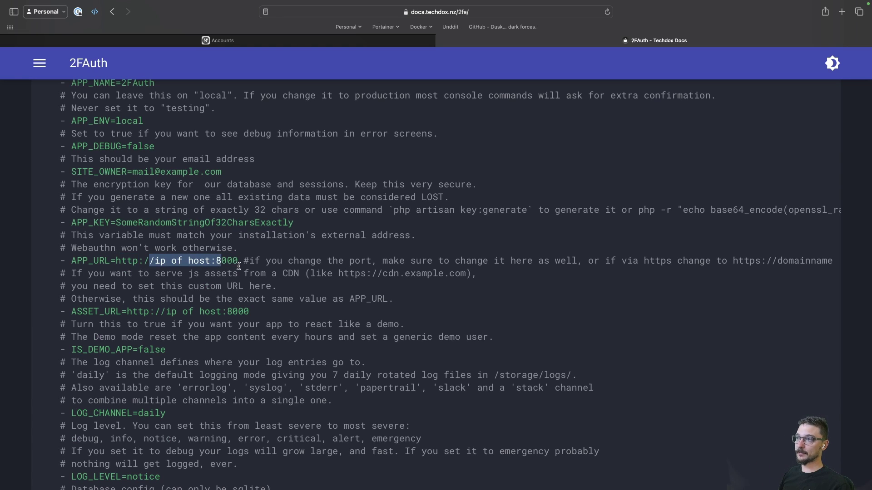
left_click(239, 266)
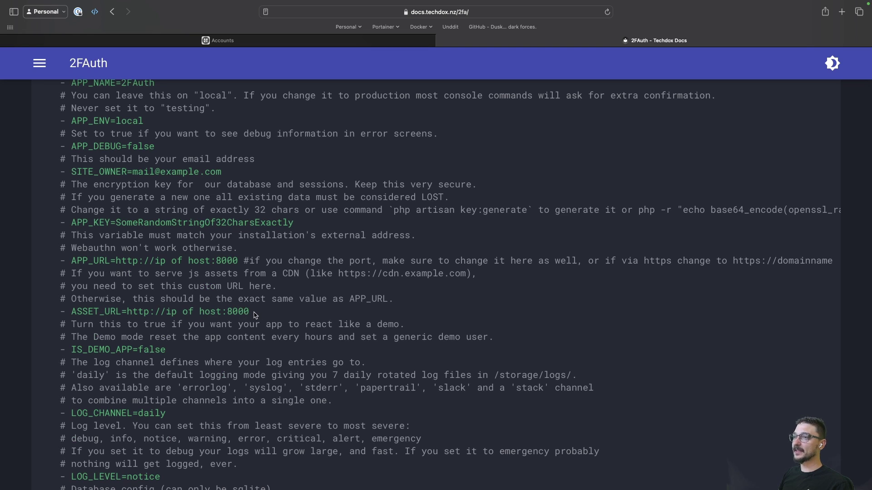
left_click_drag(254, 315, 128, 310)
left_click_drag(170, 263, 169, 264)
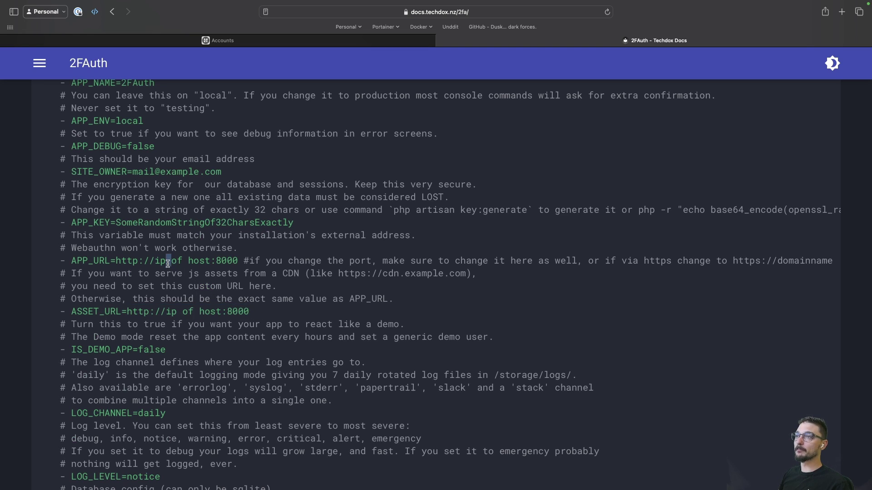
left_click_drag(394, 299, 245, 260)
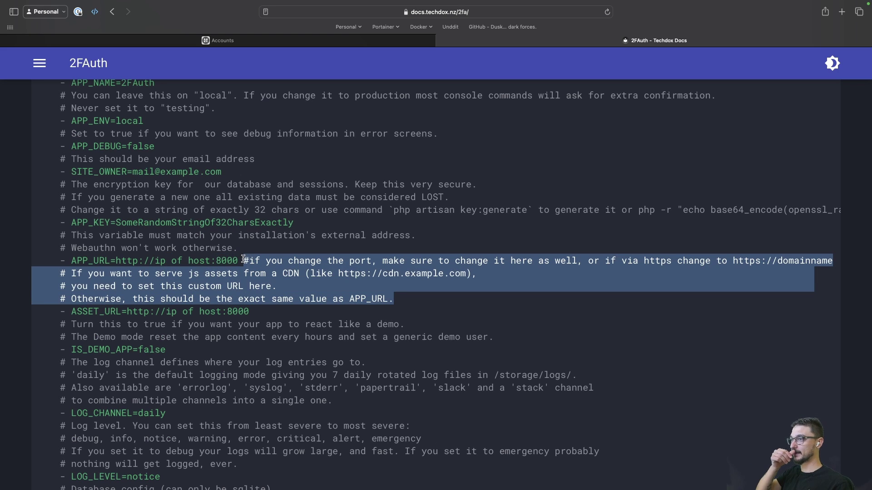
scroll(249, 309, "down", 2)
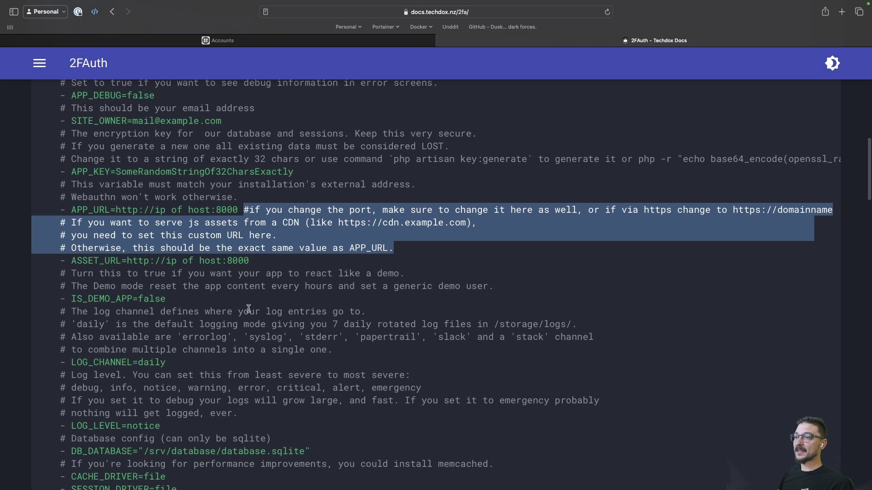
left_click(319, 303)
left_click_drag(74, 302, 308, 387)
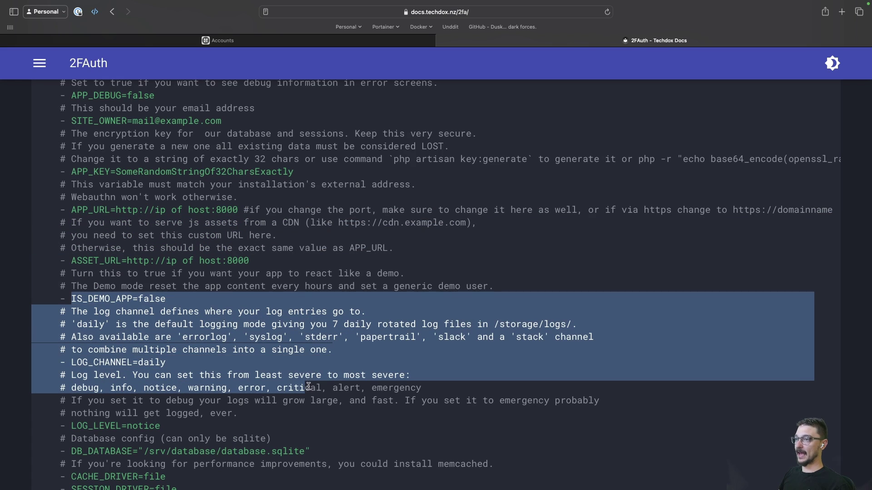
left_click(198, 405)
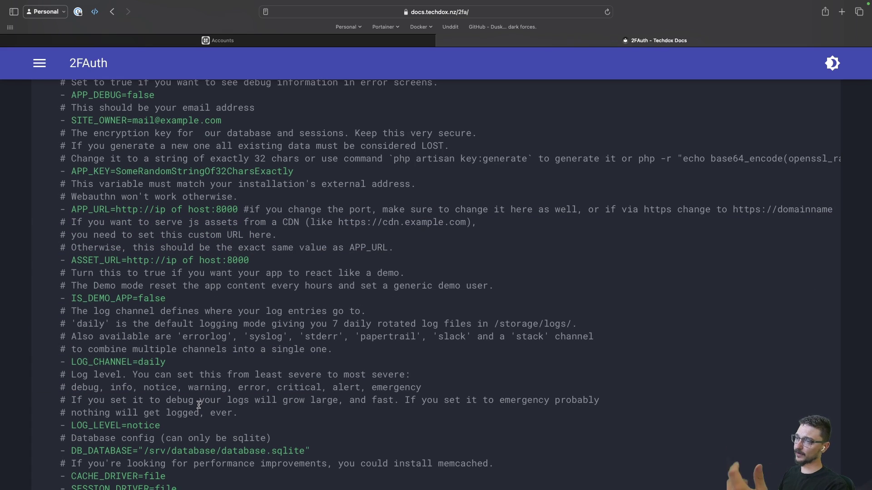
scroll(199, 405, "down", 7)
scroll(199, 410, "down", 1)
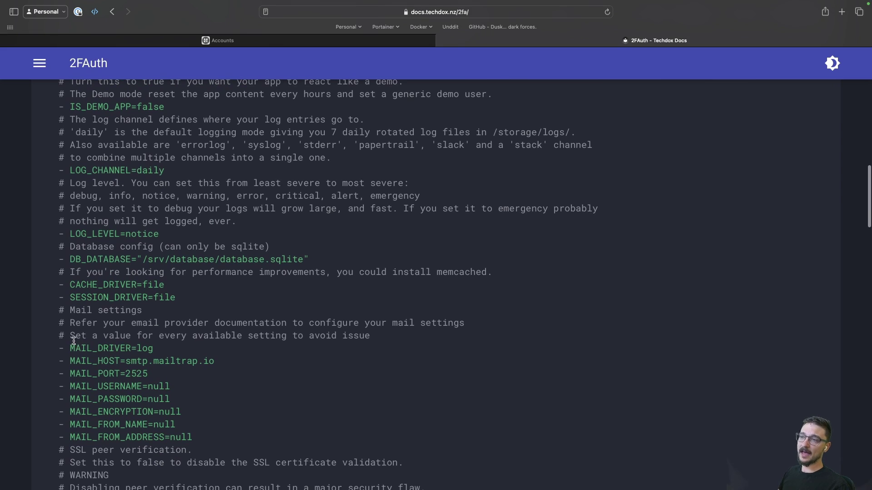
left_click_drag(70, 341, 172, 364)
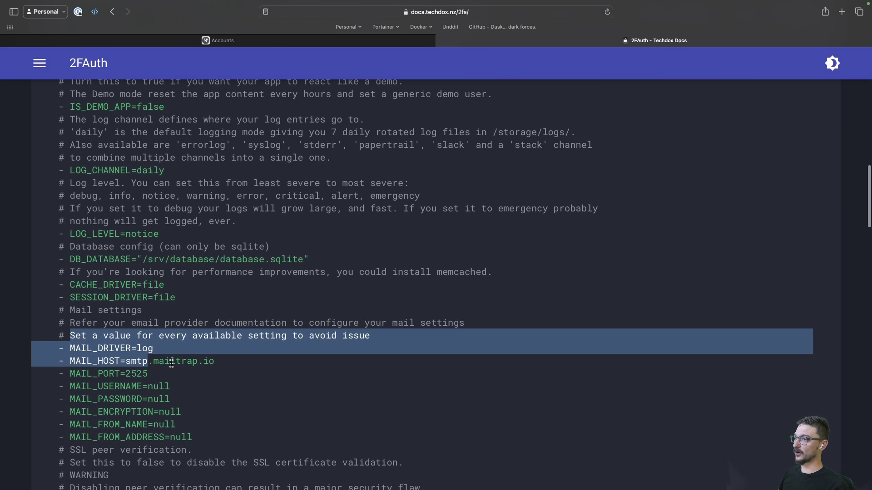
left_click(213, 364)
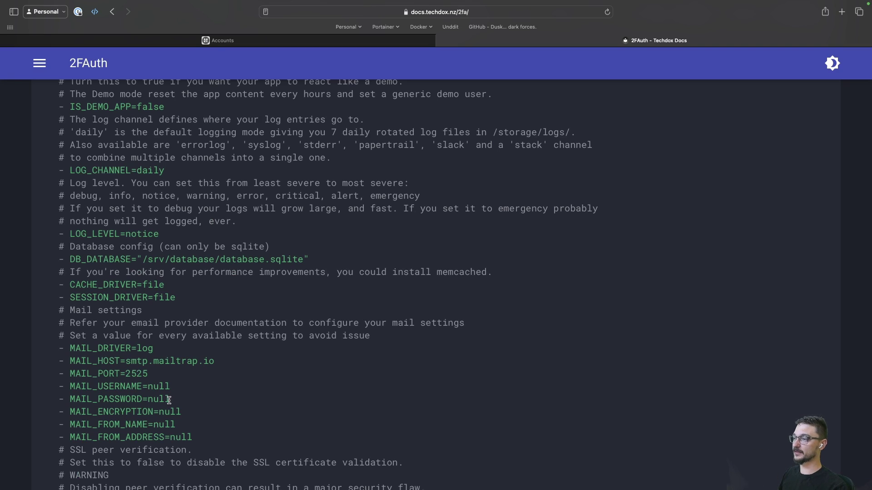
scroll(169, 400, "up", 10)
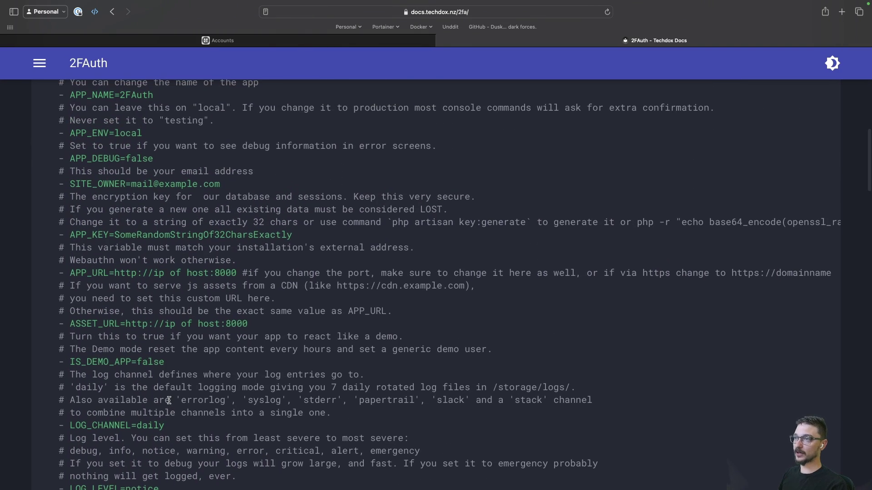
scroll(169, 400, "down", 10)
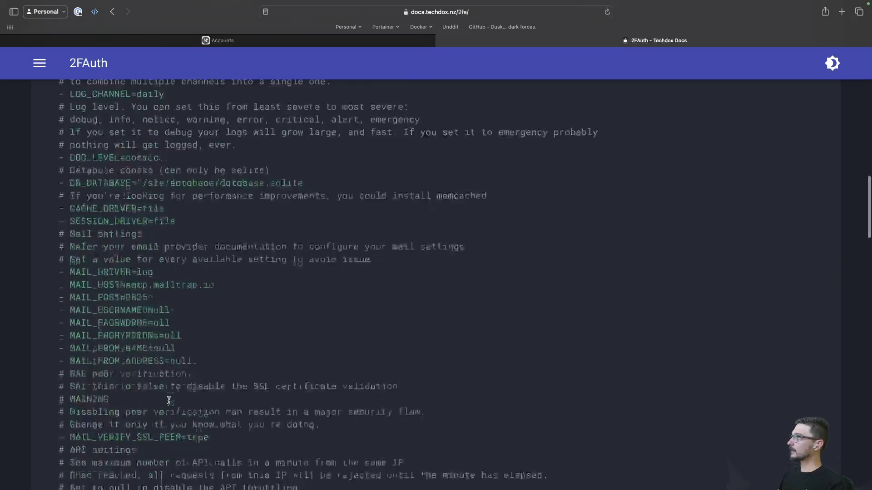
scroll(169, 400, "down", 20)
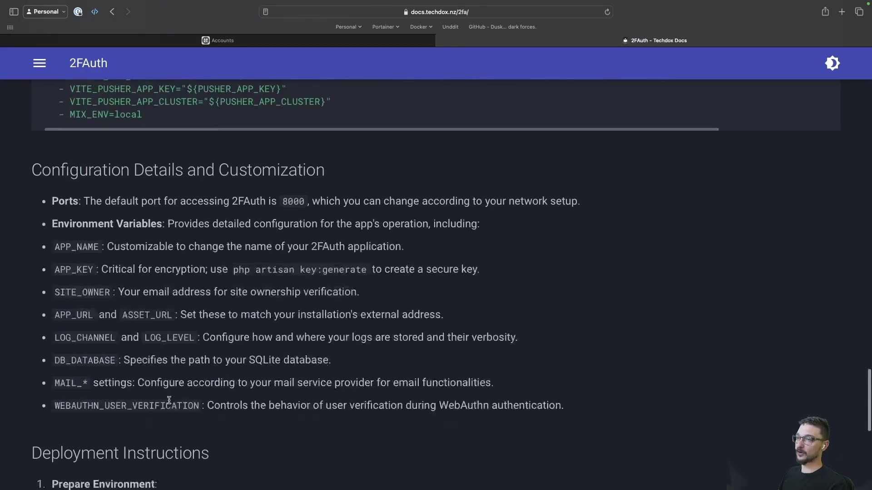
left_click_drag(51, 167, 356, 361)
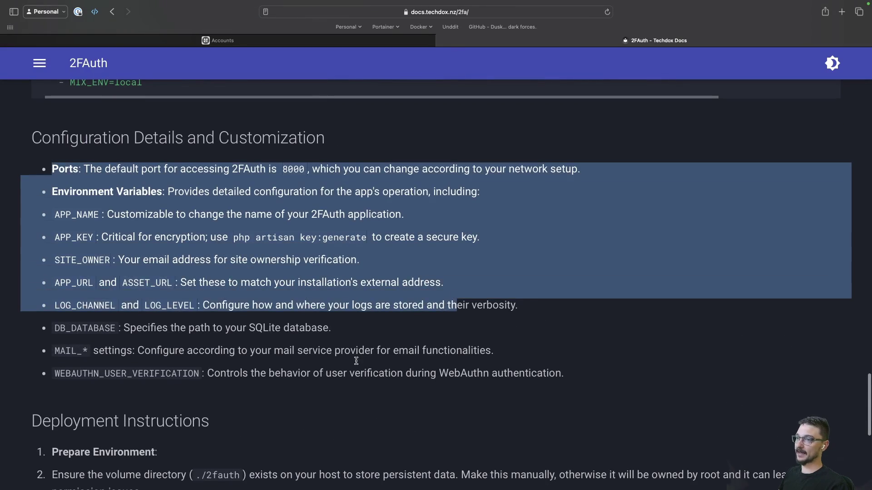
left_click(356, 361)
scroll(345, 364, "down", 4)
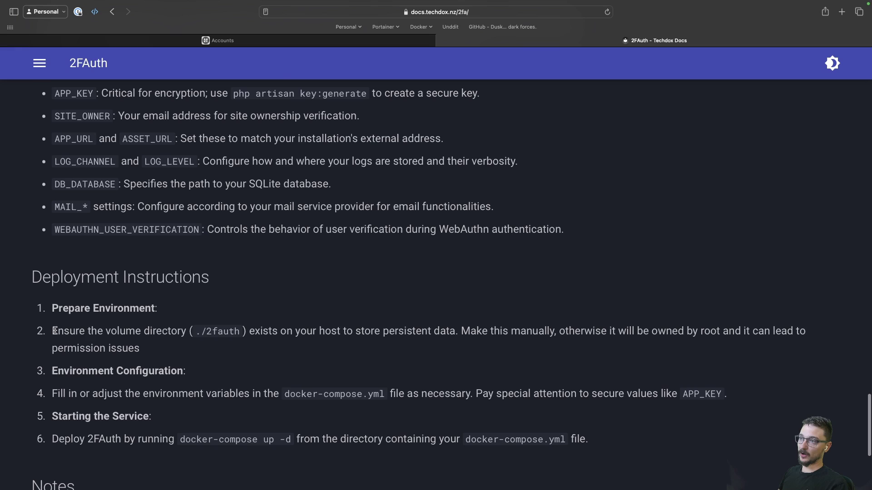
left_click_drag(54, 331, 381, 330)
scroll(287, 372, "up", 15)
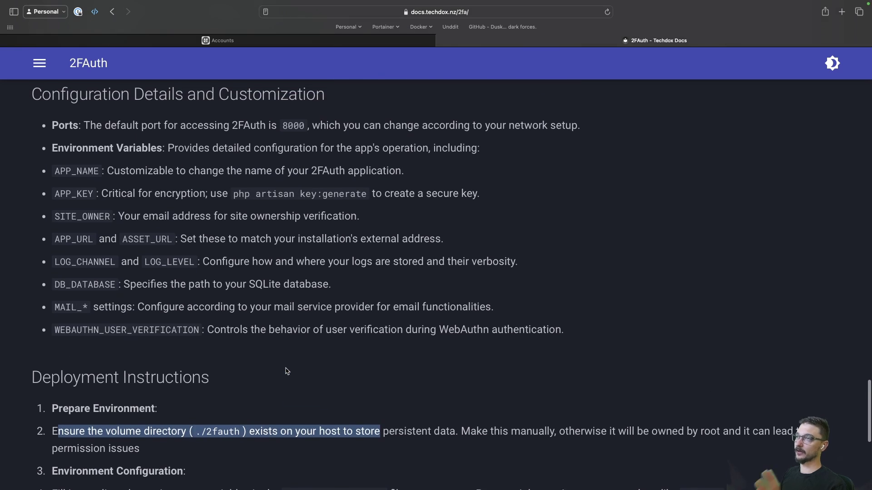
scroll(286, 368, "up", 10)
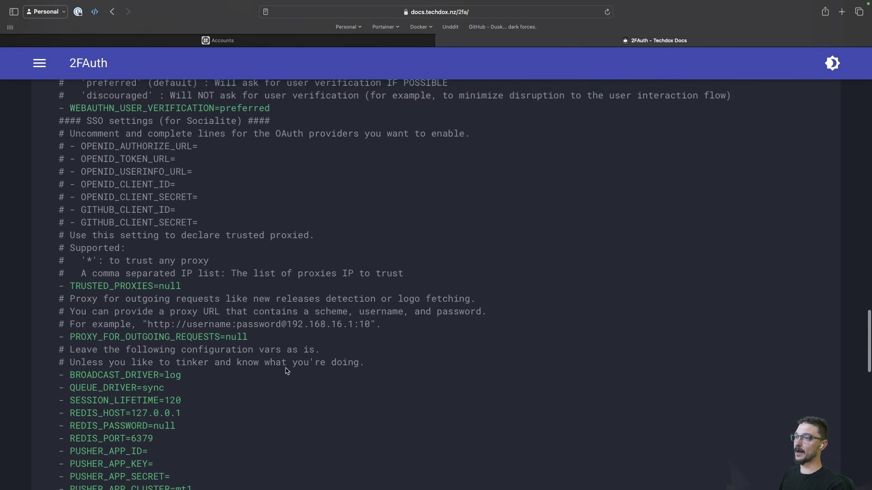
scroll(287, 372, "up", 1)
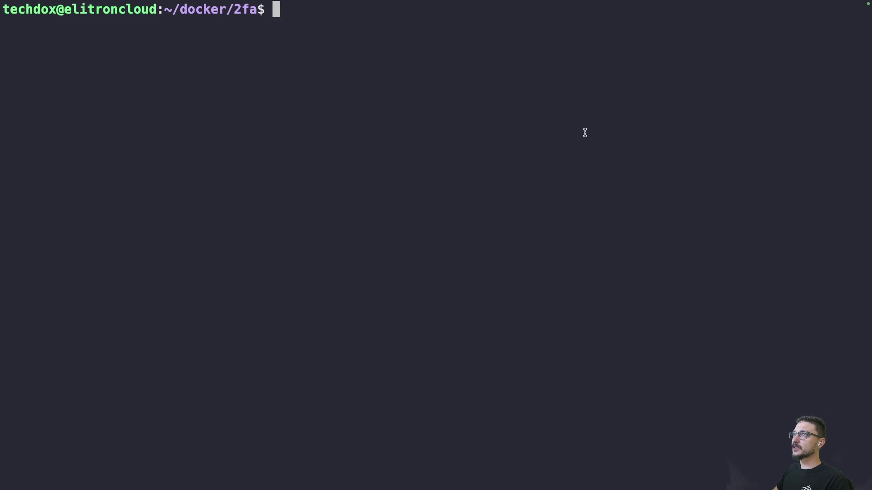
Step: Go up to the ~/docker folder and list its contents
double_click(202, 11)
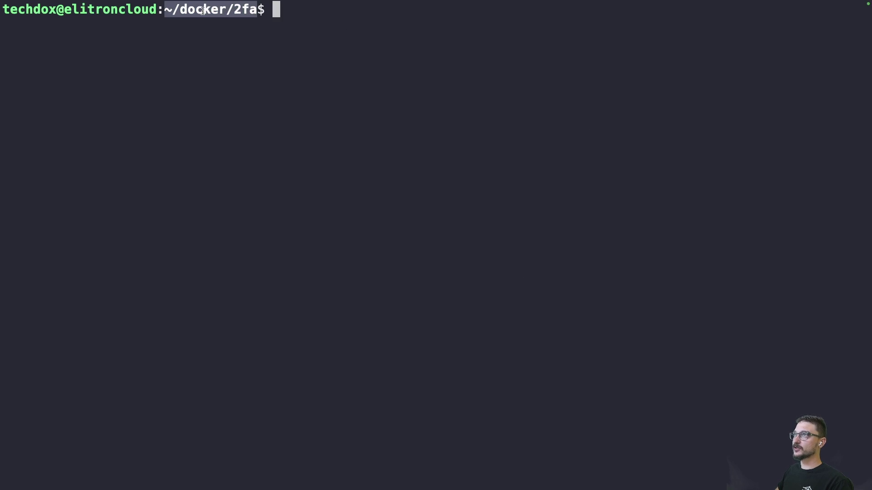
left_click(189, 11)
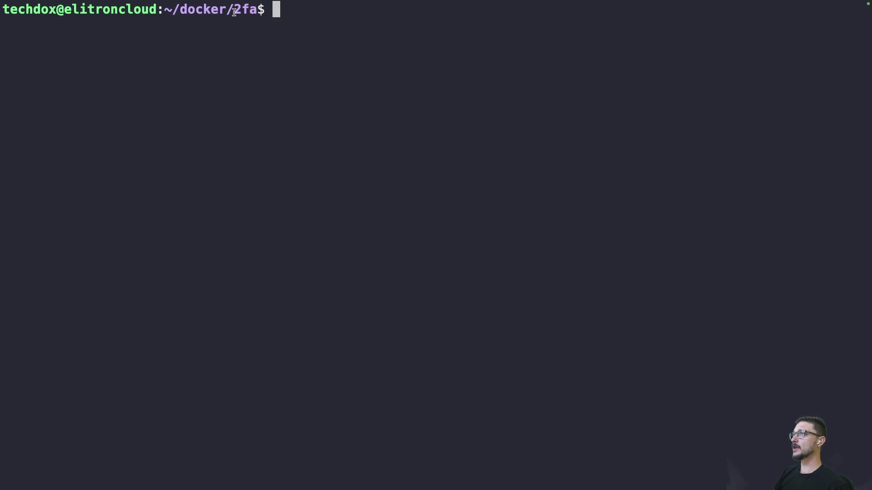
type("cd ..")
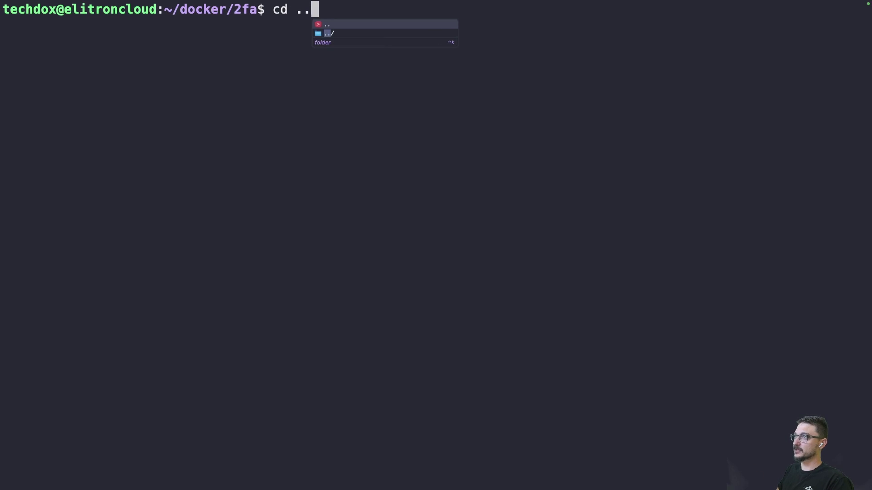
key("Return")
type("ls")
key("Return")
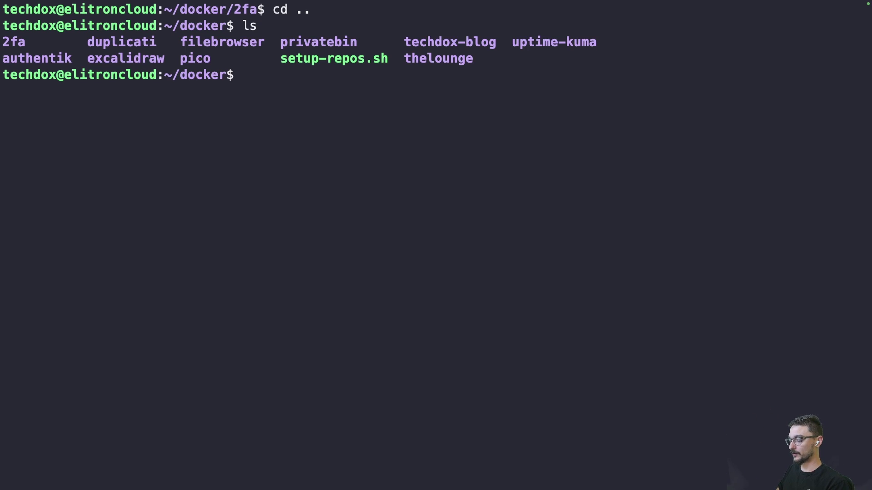
Step: Move into the 2fa folder and list its contents
type("cd 2")
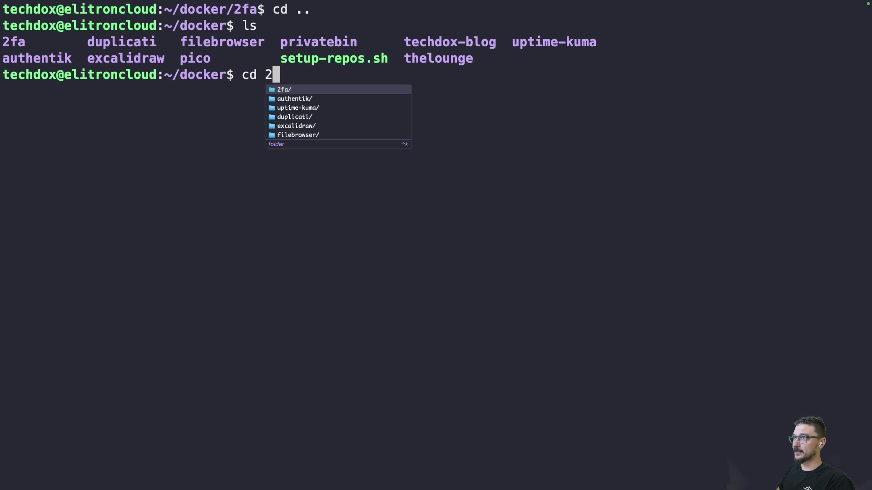
key("Tab")
key("Return")
key("ctrl+l")
type("l")
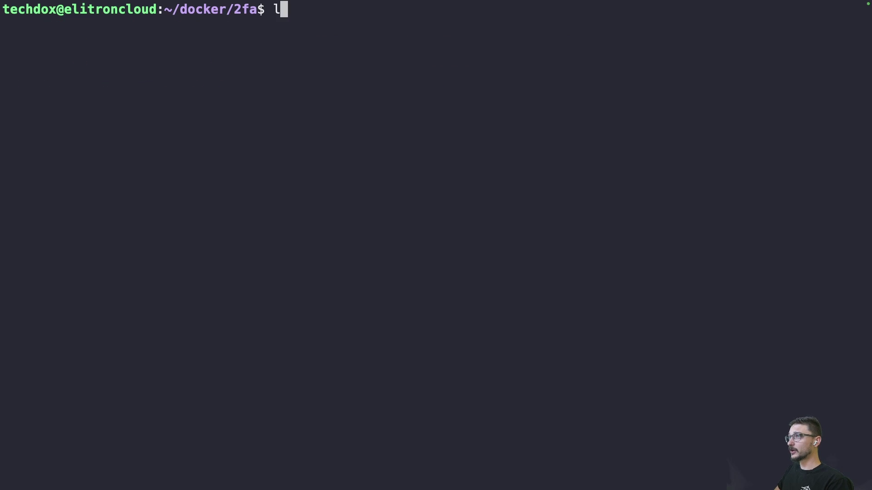
type("s")
key("Return")
Step: Clear the screen and create docker-compose.yml in nano
type("clear")
key("Return")
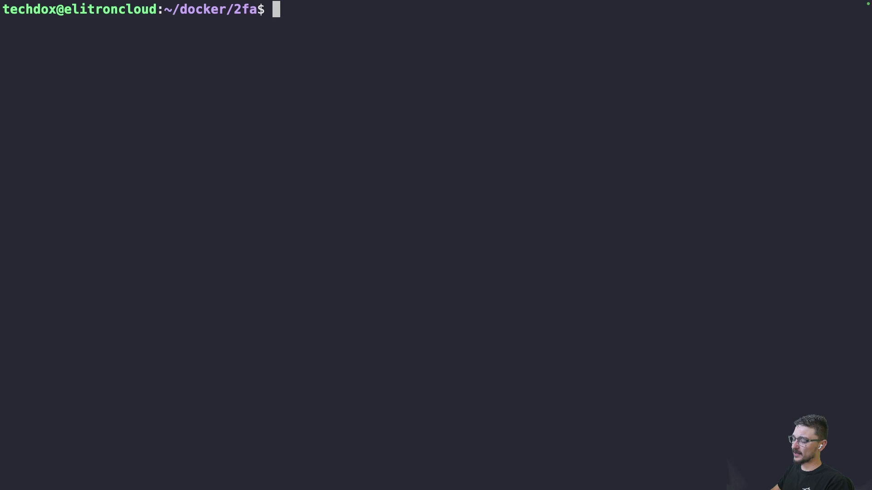
type("nano ")
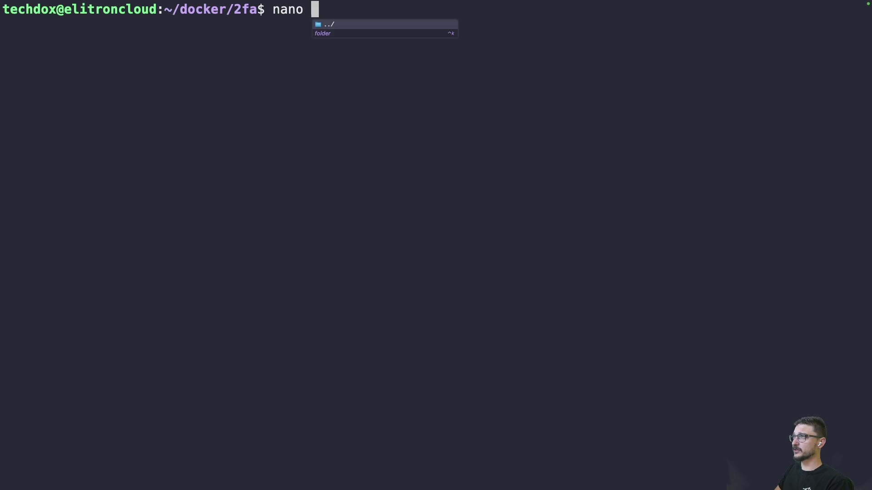
type("docker-compose.ym")
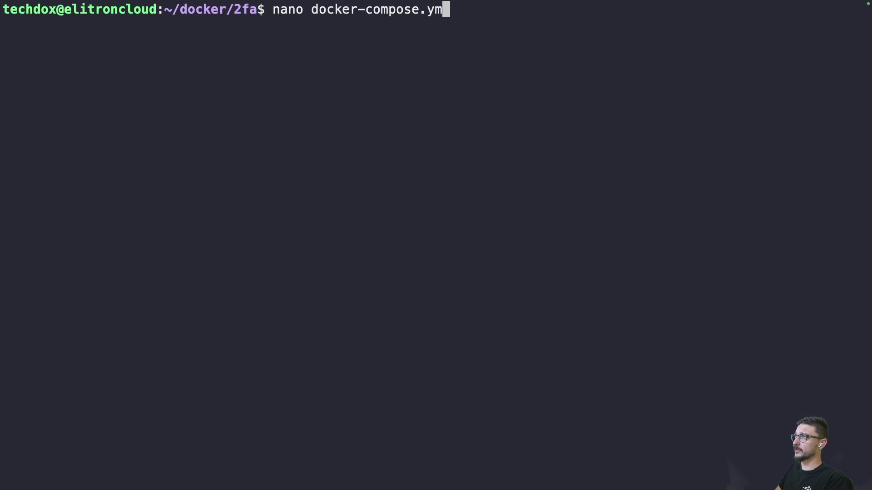
type("l")
key("Return")
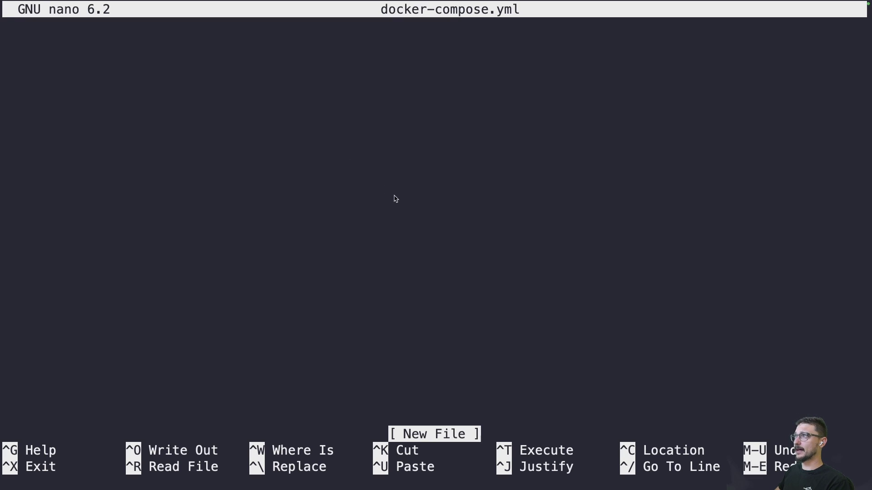
Step: Paste the 2FAuth compose configuration and change the port mapping to 8092:8000
key("super+v")
key("Down")
key("Down")
key("Down")
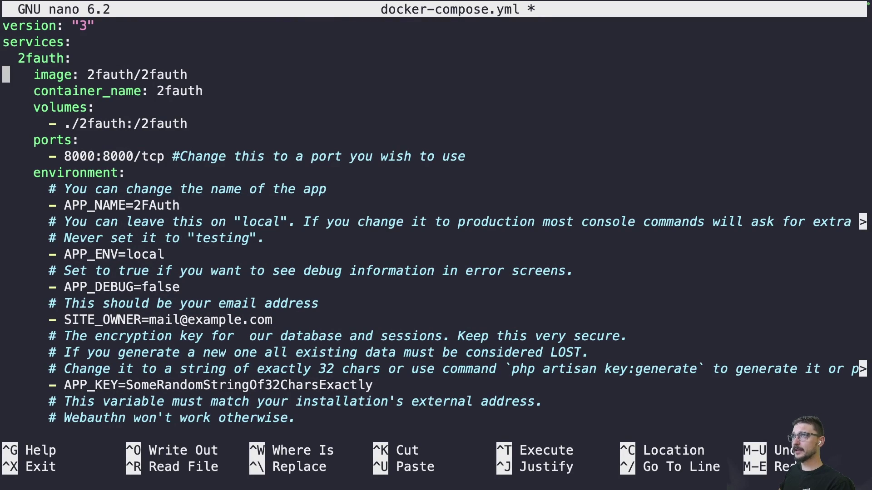
key("Right")
key("Right")
key("Right")
key("Right")
key("Right")
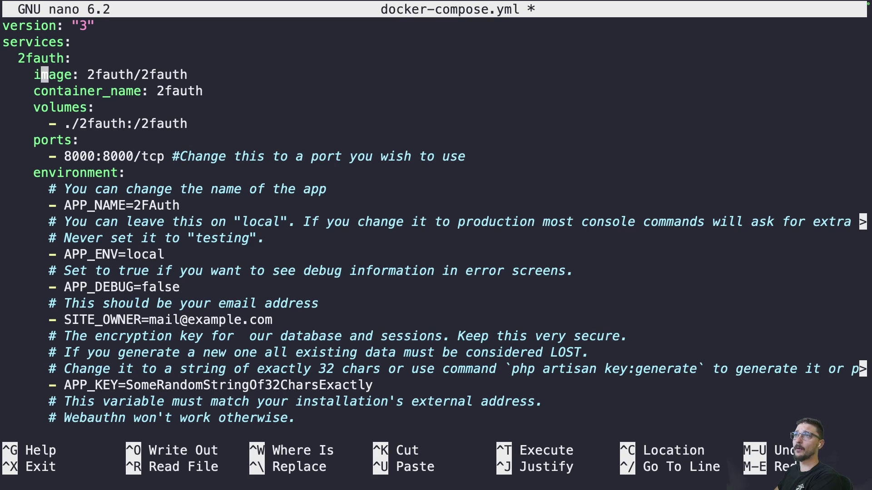
left_click(95, 157)
key("BackSpace")
key("BackSpace")
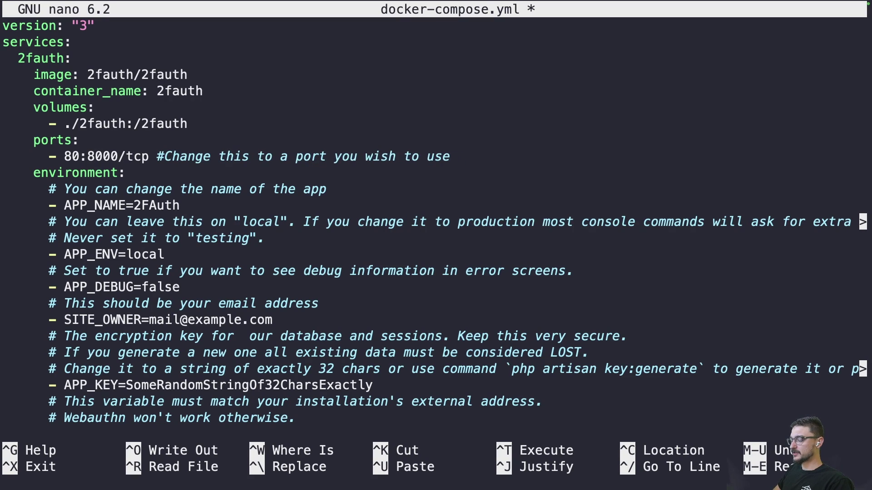
type("92")
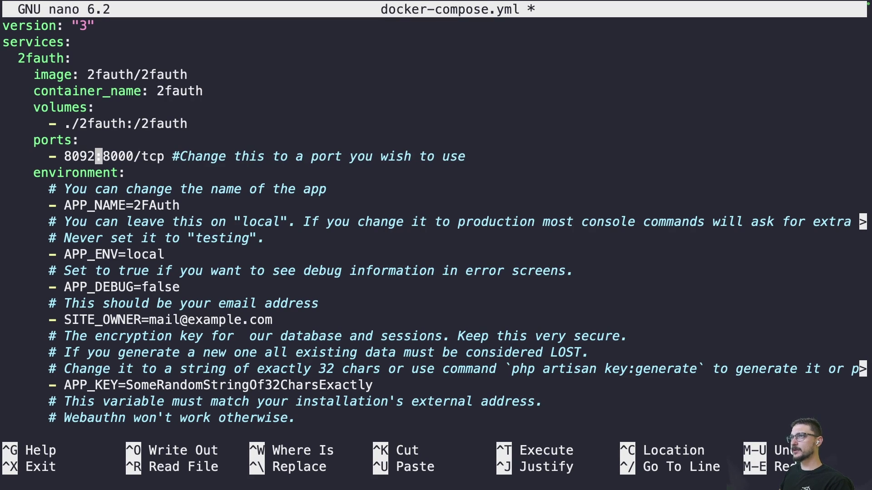
Step: Replace the example SITE_OWNER address with the owner's own e-mail address
left_click(99, 189)
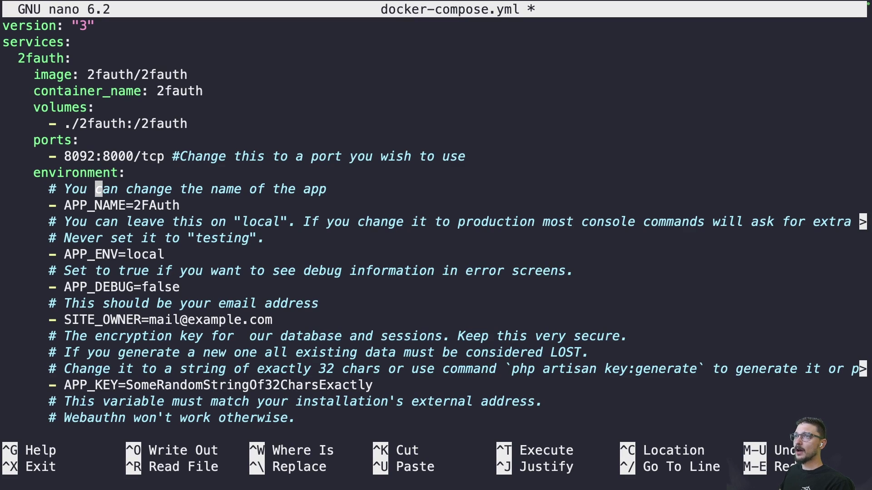
key("Down")
key("Right")
key("Right")
key("Down")
key("Down")
key("Down")
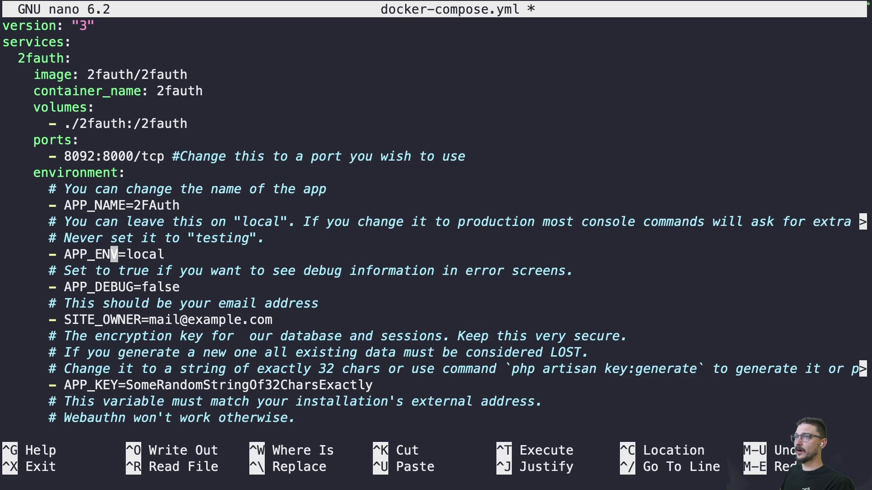
key("Right")
key("Down")
key("Down")
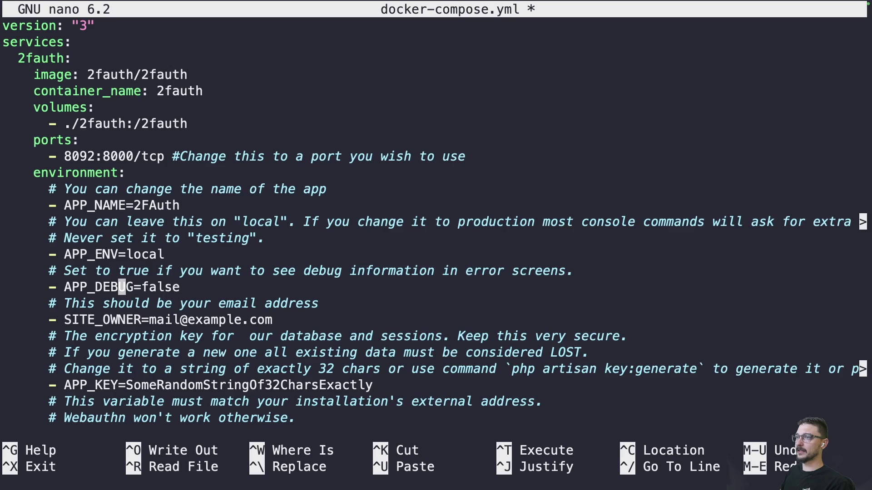
key("Down")
key("Right")
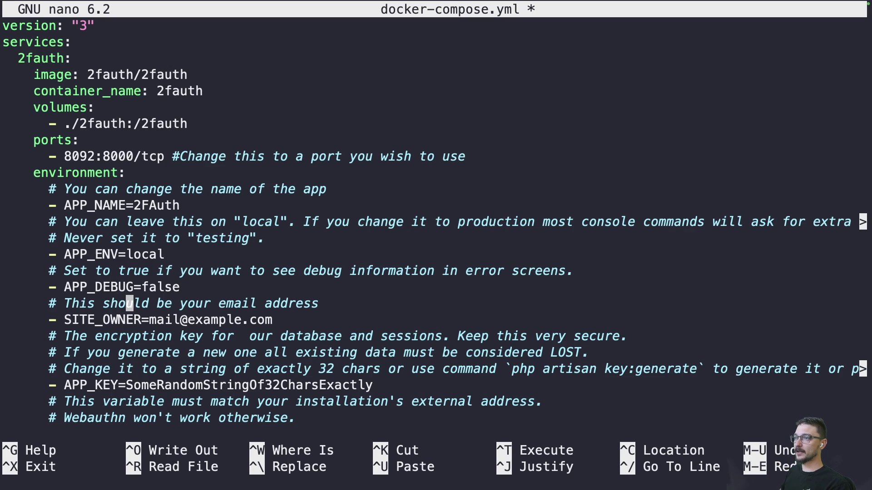
key("Right")
key("Right")
key("Right")
key("Right")
key("Down")
key("Right")
key("Right")
key("Right")
key("Right")
key("Right")
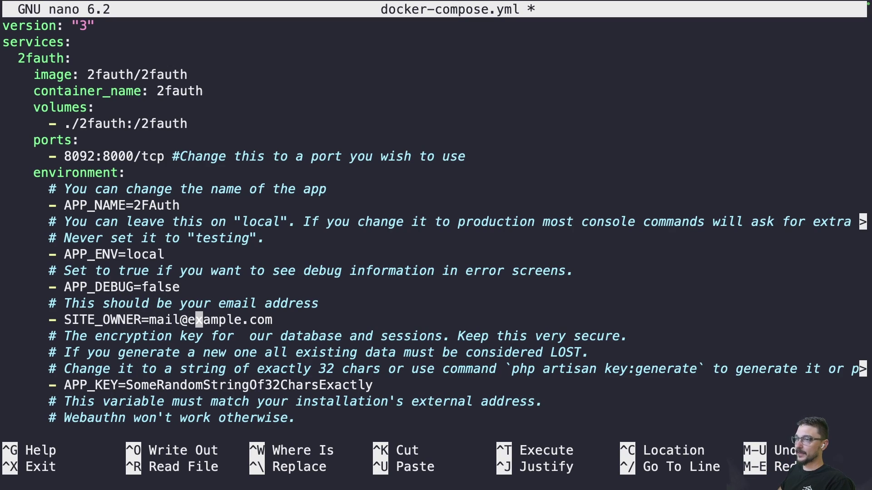
key("Right")
key("Right")
key("Right")
key("Right")
key("Right")
key("Right")
key("Right")
key("Right")
key("Right")
key("Right")
key("BackSpace")
key("BackSpace")
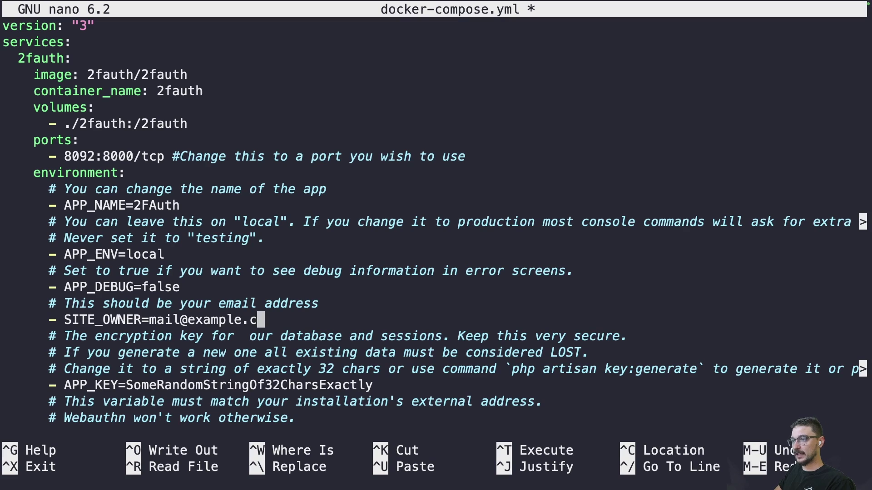
key("BackSpace")
key("BackSpace")
key("BackSpace")
key("BackSpace")
key("BackSpace")
key("BackSpace")
key("BackSpace")
key("BackSpace")
key("BackSpace")
key("BackSpace")
key("BackSpace")
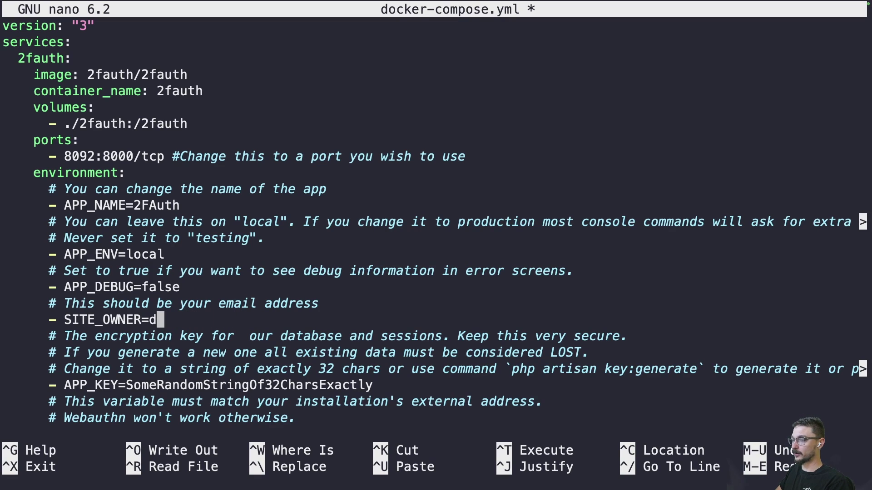
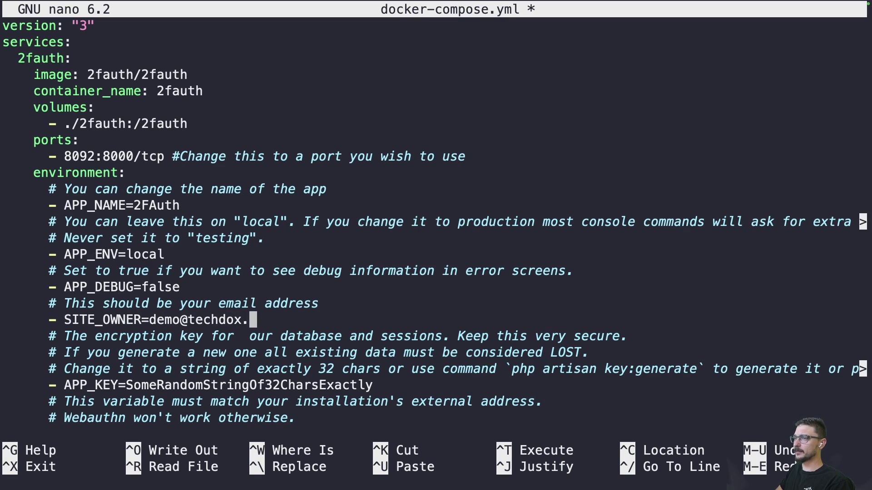
Step: Add the base64: prefix to the APP_KEY value
type("base64:")
key("Up")
key("Up")
key("Up")
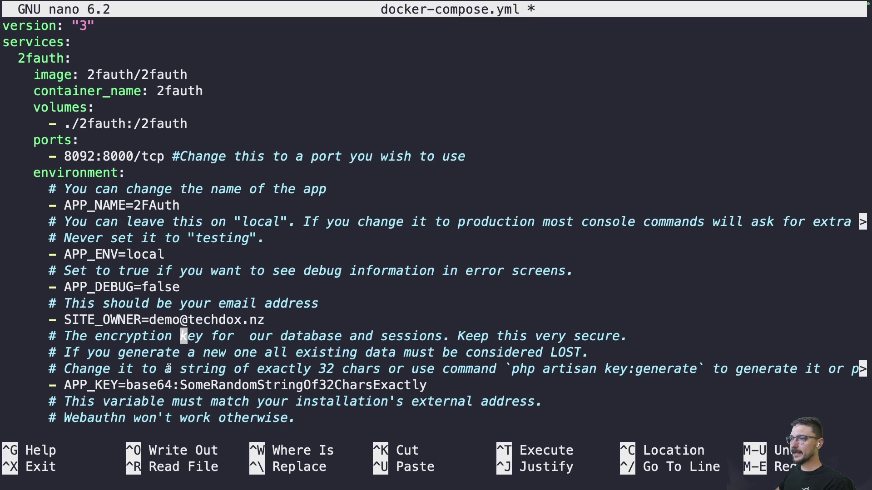
key("Down")
key("Down")
Step: Highlight the base64: prefix and the placeholder key string on the APP_KEY line
double_click(141, 385)
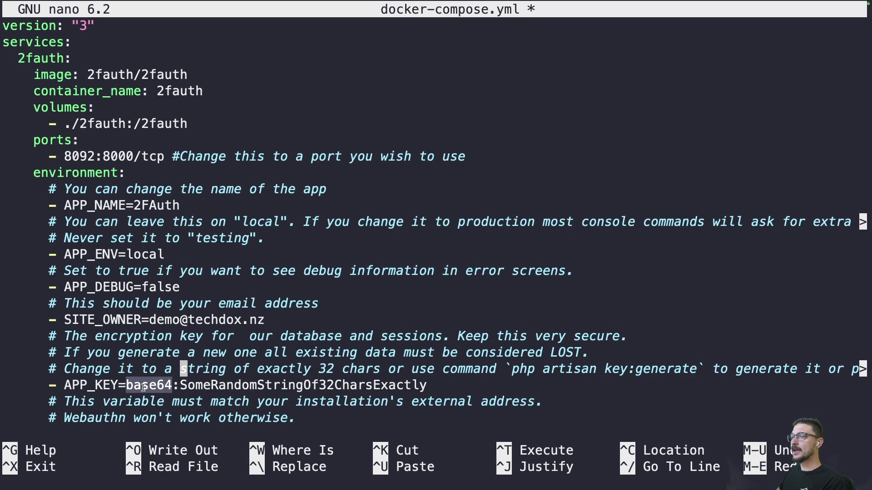
left_click(175, 387)
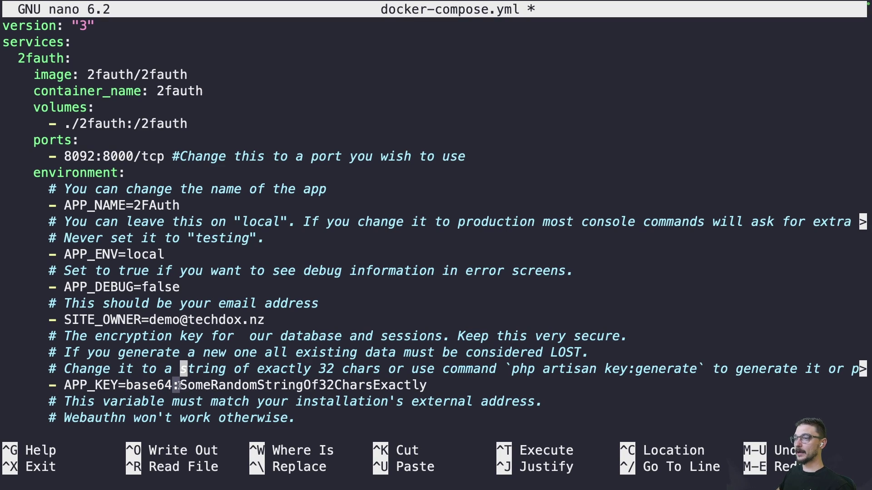
double_click(182, 385)
left_click_drag(181, 385, 418, 370)
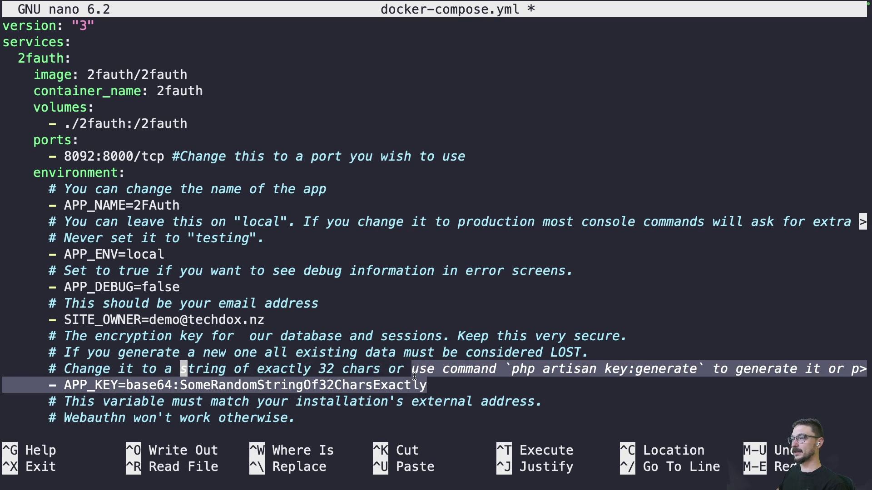
double_click(174, 386)
left_click_drag(181, 387, 128, 387)
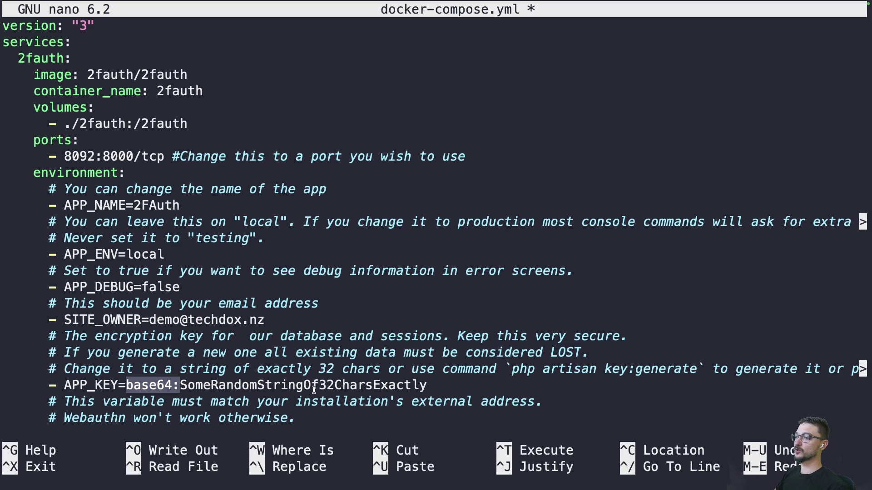
left_click(119, 363)
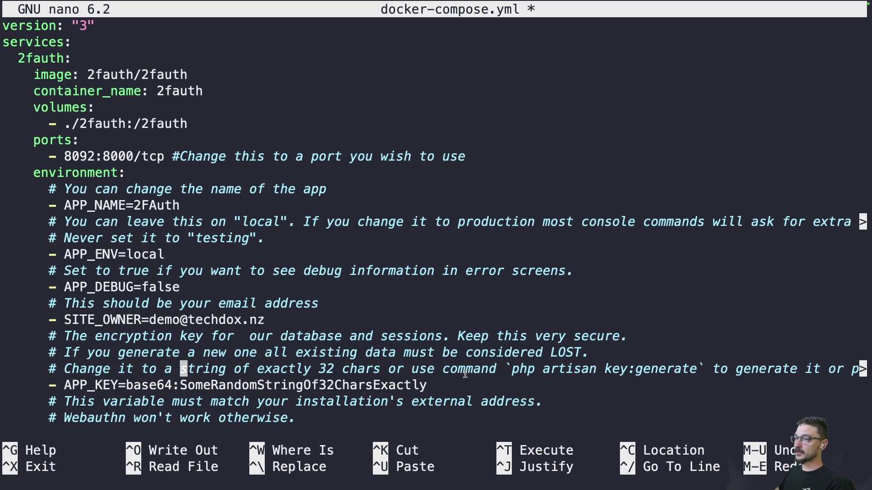
Step: Save docker-compose.yml and exit nano
key("ctrl+o")
key("Return")
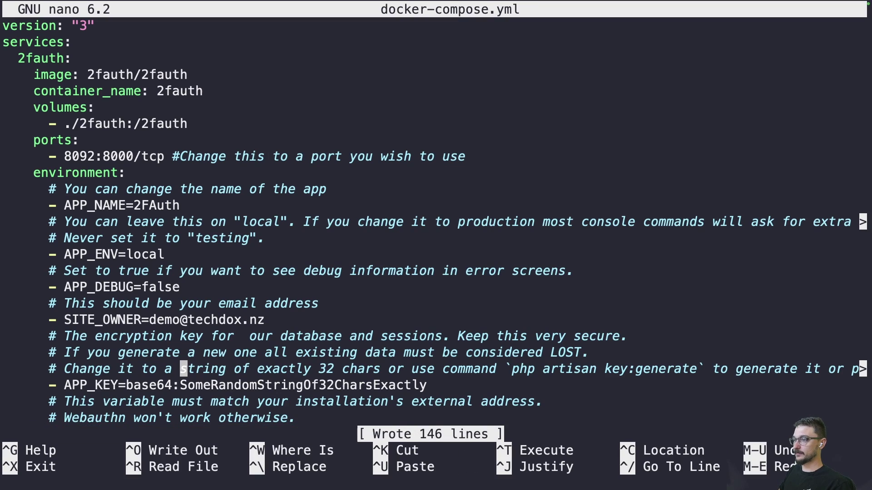
key("ctrl+x")
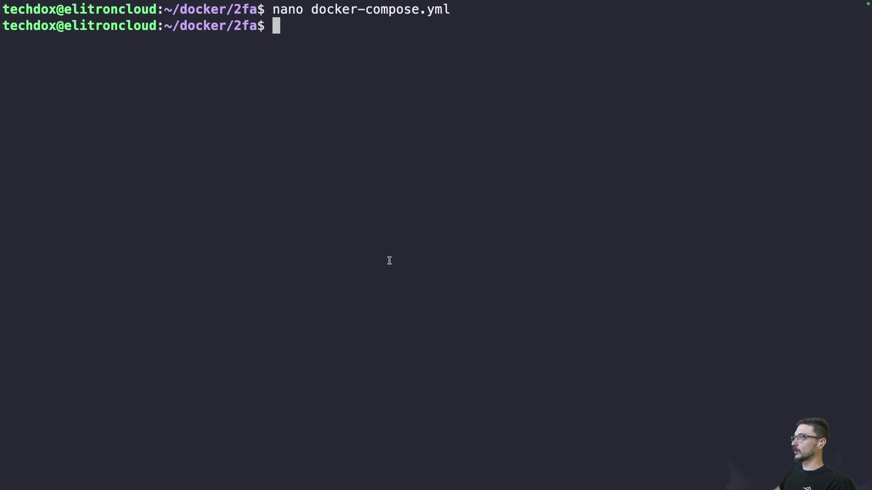
Step: Copy the php -r base64_encode(openssl_random_pseudo_bytes(32)) command from the docs, run it, and select the key
key("super+Tab")
left_click_drag(490, 343, 830, 347)
key("super+c")
key("super+Tab")
key("super+v")
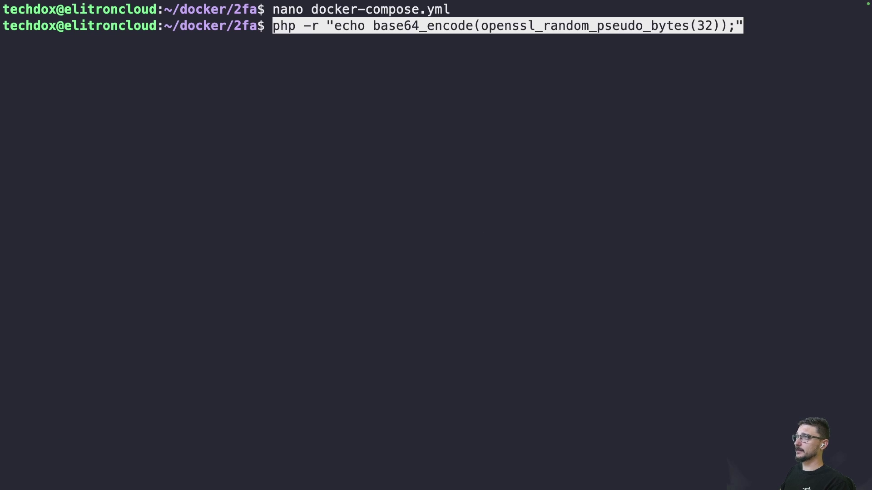
double_click(282, 26)
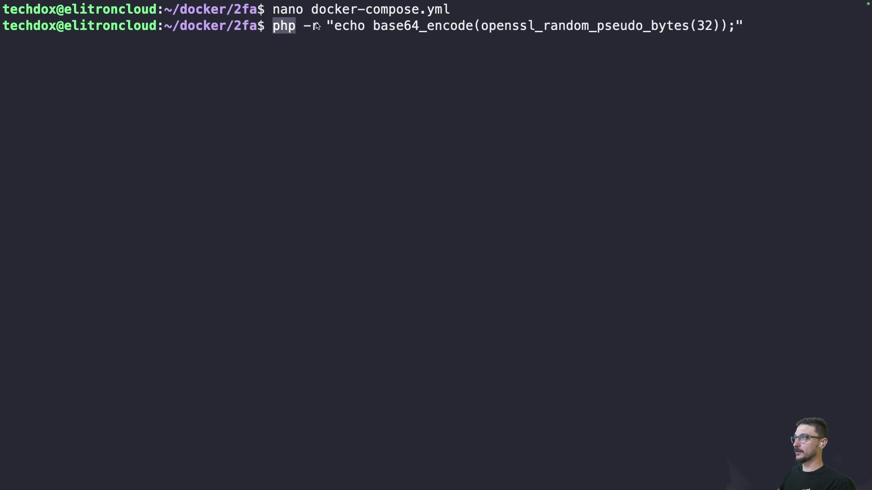
left_click(282, 28)
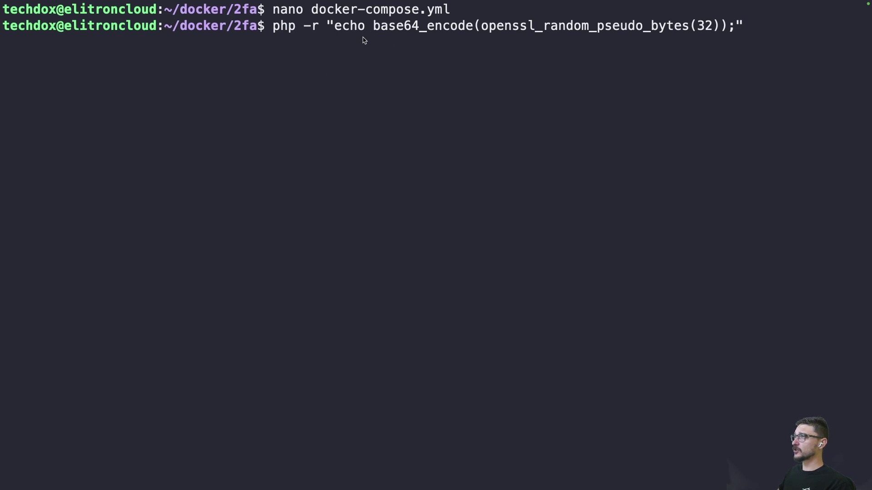
key("Return")
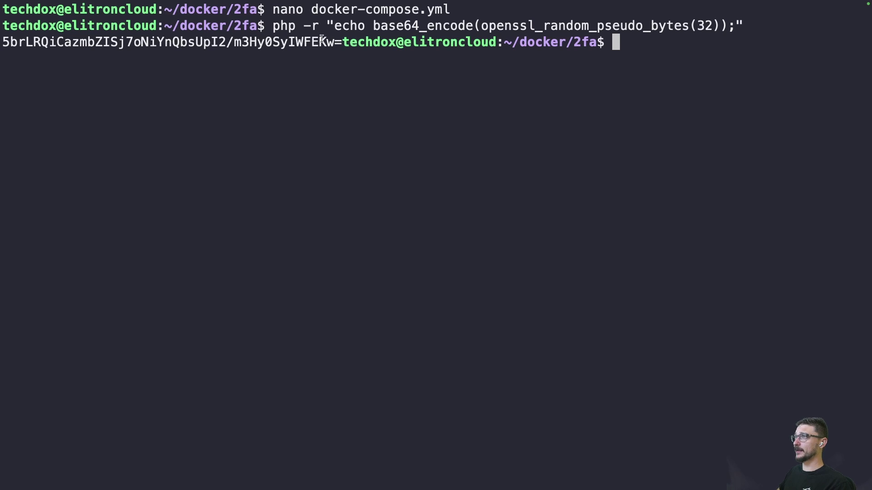
left_click_drag(342, 41, 5, 43)
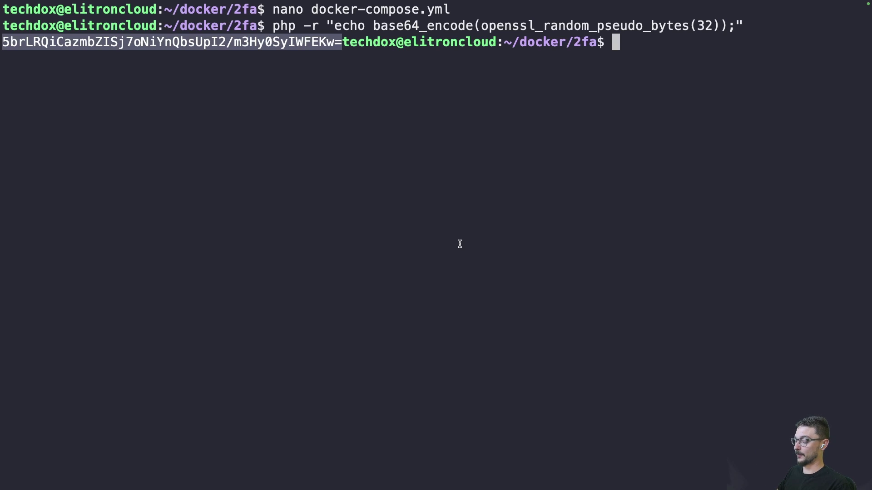
Step: Reopen docker-compose.yml and replace the APP_KEY placeholder after base64: with the generated key
key("Up")
key("Up")
key("Return")
key("Down")
key("Down")
key("Down")
key("Down")
key("Down")
key("Down")
key("Down")
key("Down")
key("Down")
key("Down")
key("Down")
key("Down")
key("Down")
key("Down")
key("Down")
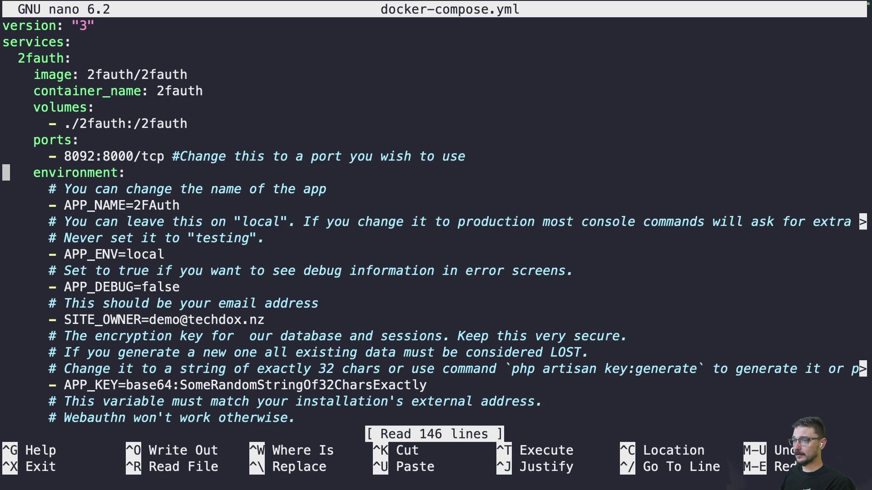
key("Down")
key("Down")
key("Down")
key("Down")
key("Down")
key("Down")
key("Down")
key("Down")
key("Up")
key("End")
key("BackSpace")
key("BackSpace")
key("BackSpace")
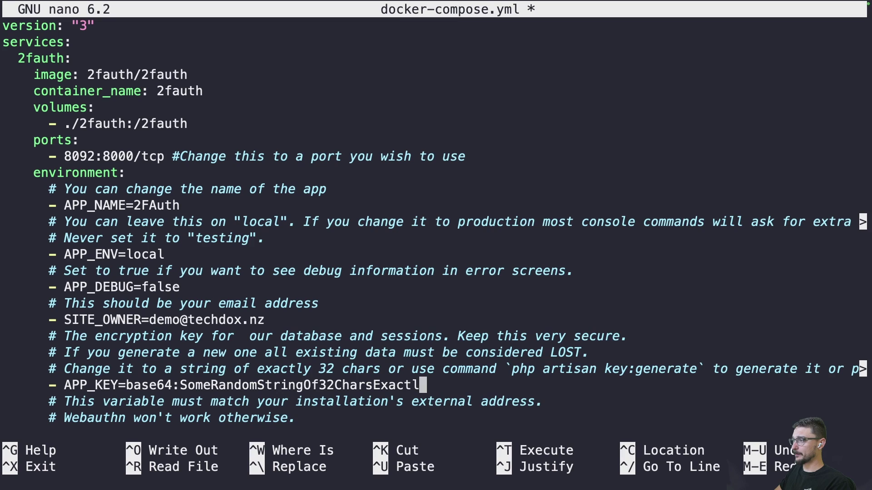
key("BackSpace")
key("BackSpace")
key("BackSpace")
key("BackSpace")
key("BackSpace")
key("BackSpace")
key("BackSpace")
key("BackSpace")
key("BackSpace")
key("BackSpace")
key("BackSpace")
key("BackSpace")
key("BackSpace")
key("BackSpace")
key("BackSpace")
key("BackSpace")
key("BackSpace")
key("BackSpace")
key("BackSpace")
key("BackSpace")
key("super+v")
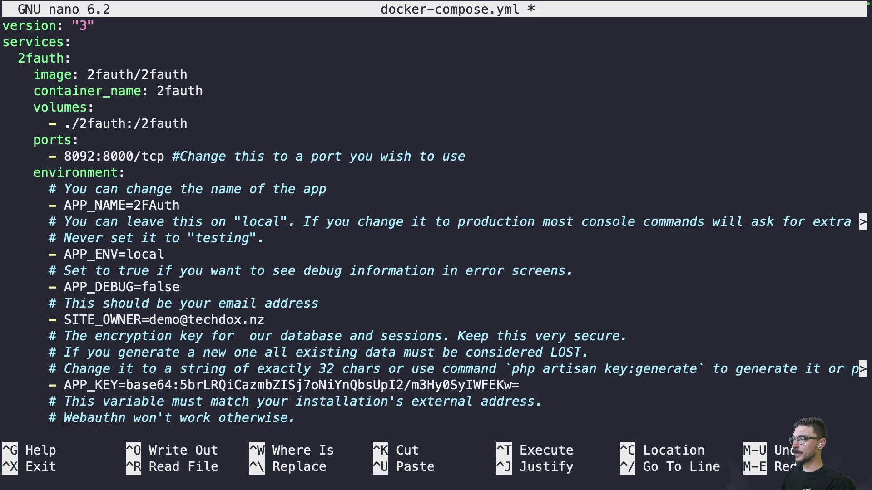
key("Down")
key("Down")
key("Down")
key("Down")
key("Up")
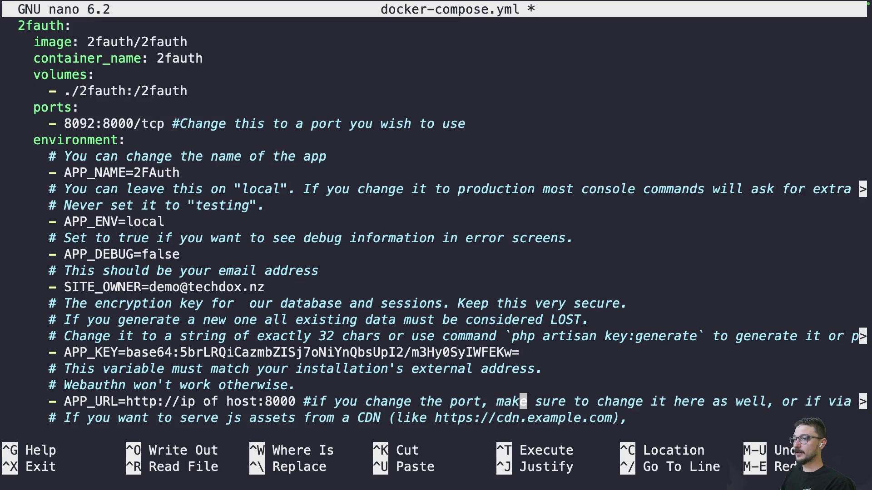
key("Left")
key("Left")
key("Left")
key("Left")
key("Left")
key("Left")
key("Left")
key("Left")
key("Left")
key("Left")
key("Left")
key("Left")
key("Left")
key("Left")
key("Left")
key("Left")
key("Left")
key("Left")
key("Left")
key("Left")
key("Left")
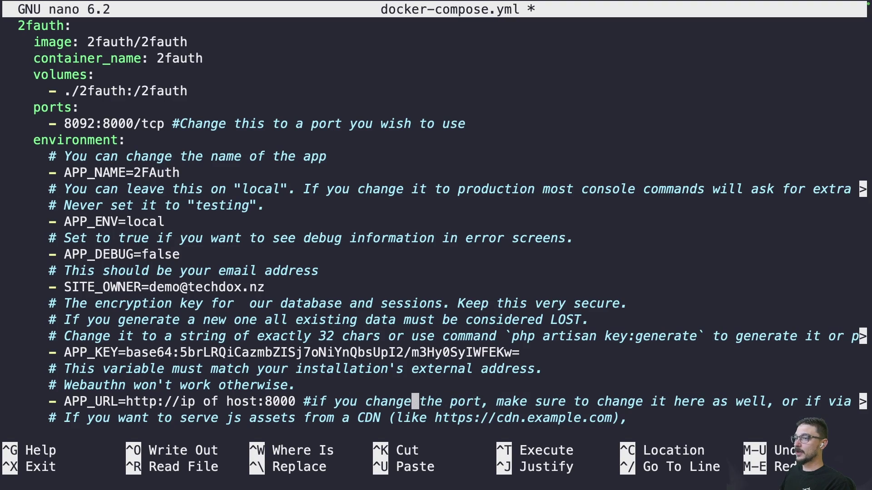
key("Left")
key("Left")
key("Left")
key("Left")
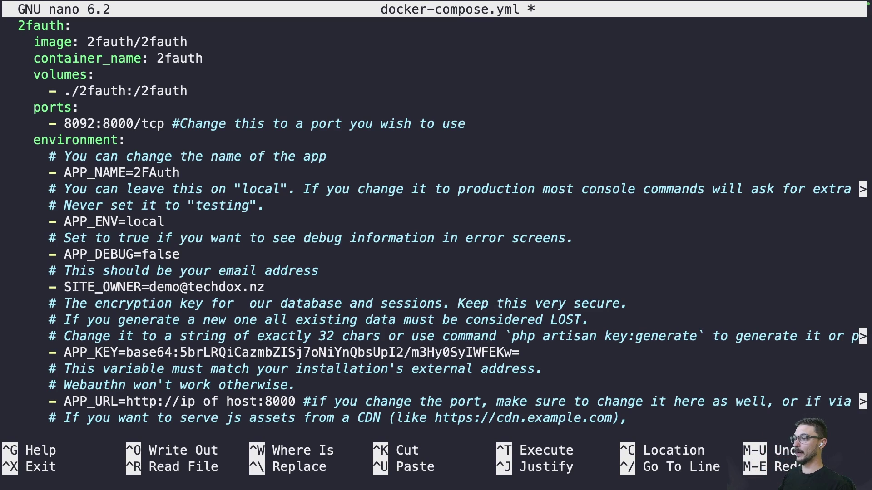
key("BackSpace")
key("BackSpace")
key("BackSpace")
key("BackSpace")
key("BackSpace")
key("BackSpace")
key("BackSpace")
key("BackSpace")
key("BackSpace")
key("BackSpace")
key("BackSpace")
key("BackSpace")
key("BackSpace")
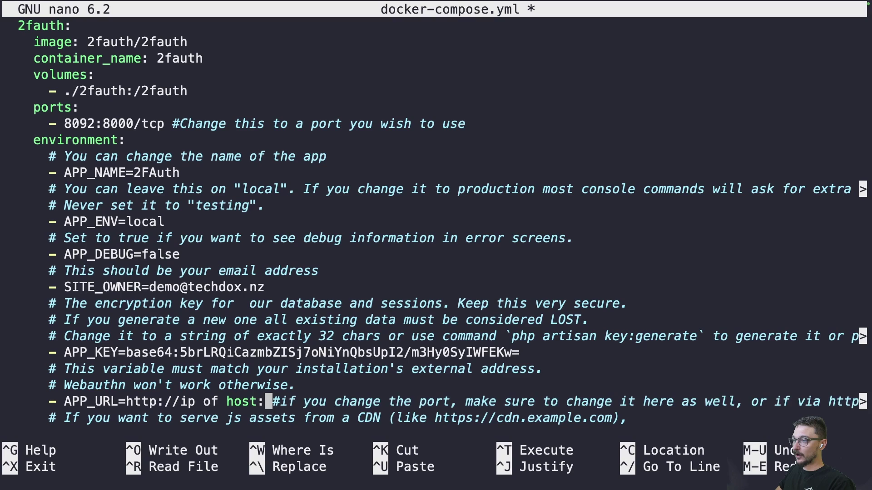
key("BackSpace")
key("BackSpace")
key("BackSpace")
key("BackSpace")
key("BackSpace")
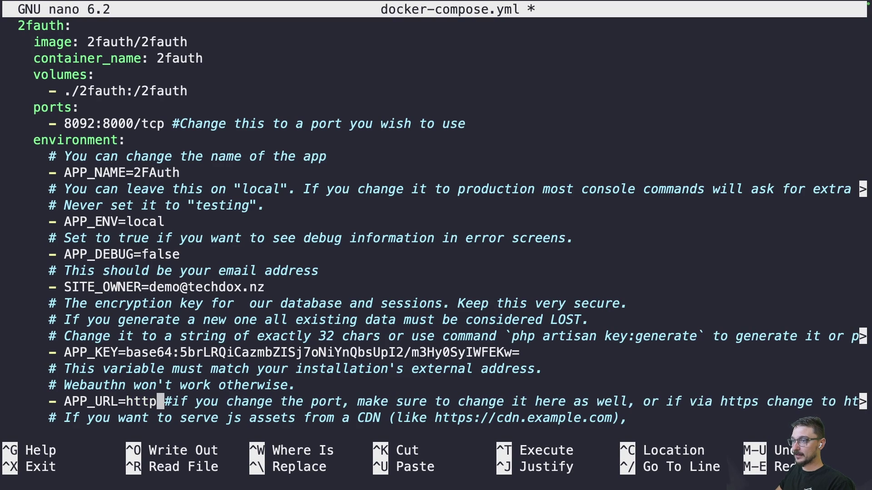
type("s")
type("://2fa")
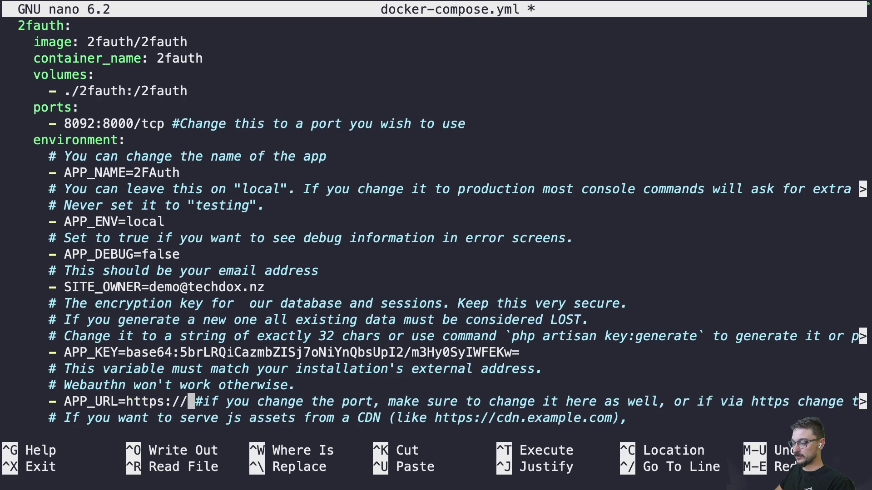
type(".techdox.nz")
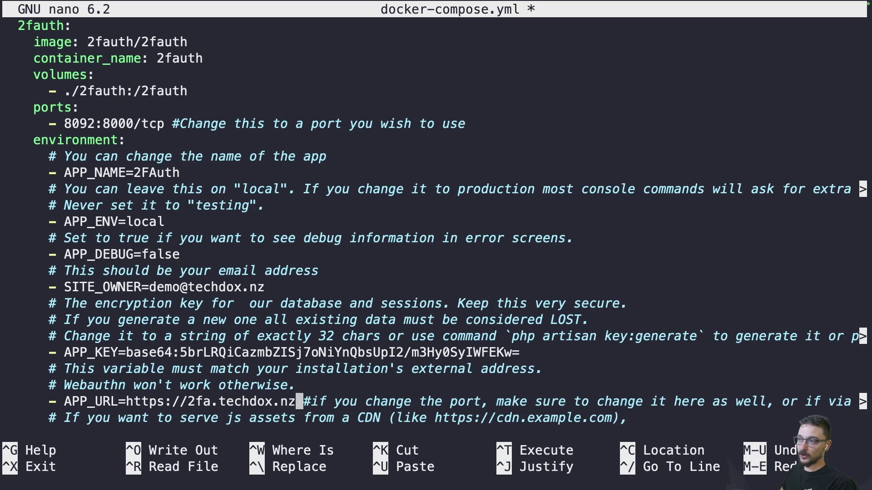
left_click(300, 418)
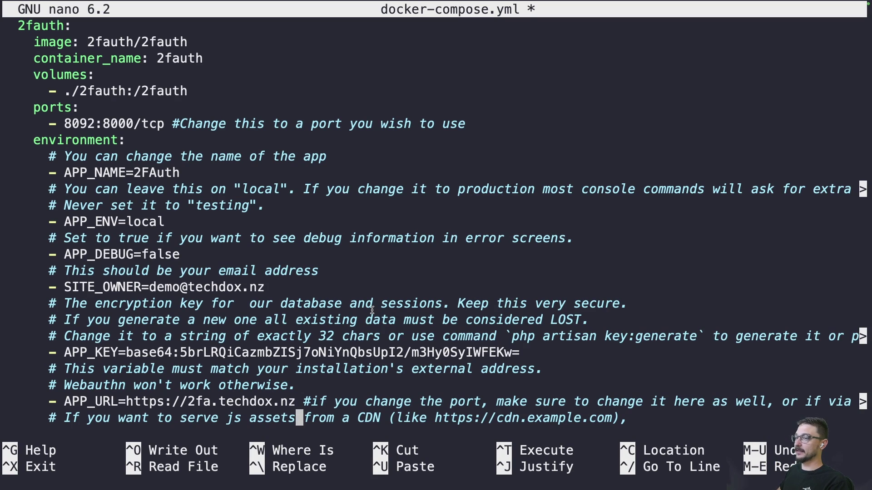
key("End")
key("super+v")
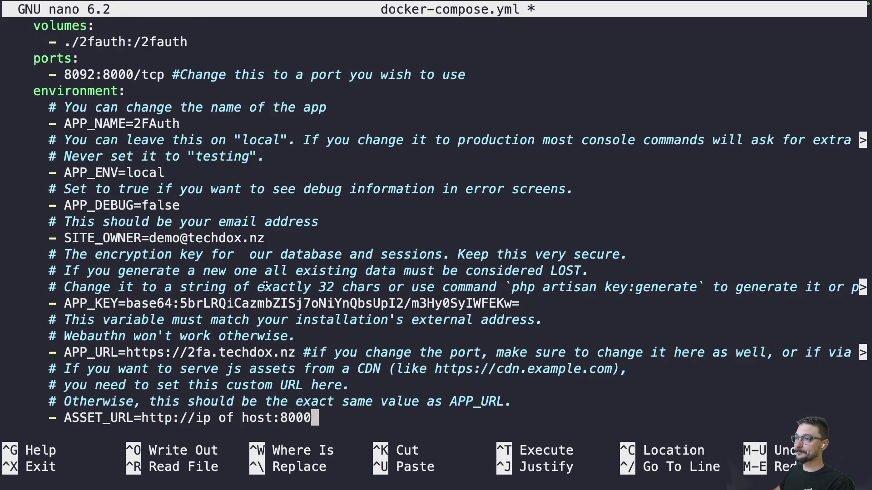
left_click_drag(295, 353, 127, 355)
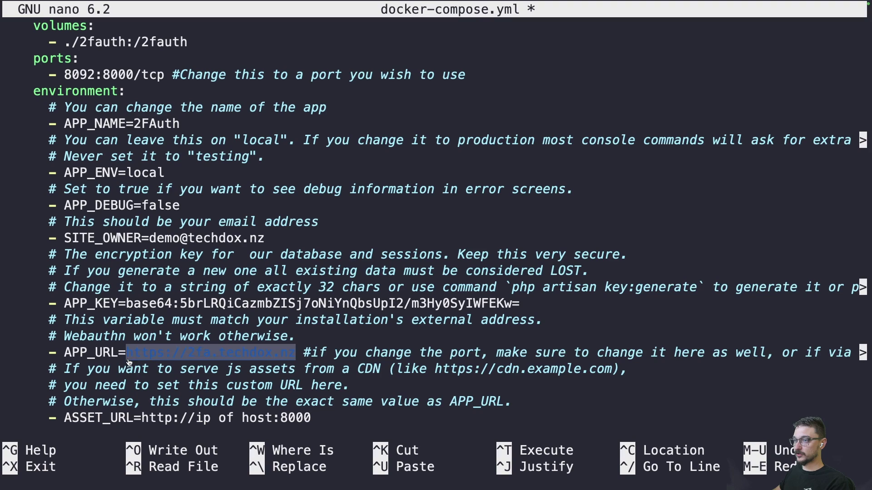
key("BackSpace")
key("BackSpace")
key("BackSpace")
key("BackSpace")
key("BackSpace")
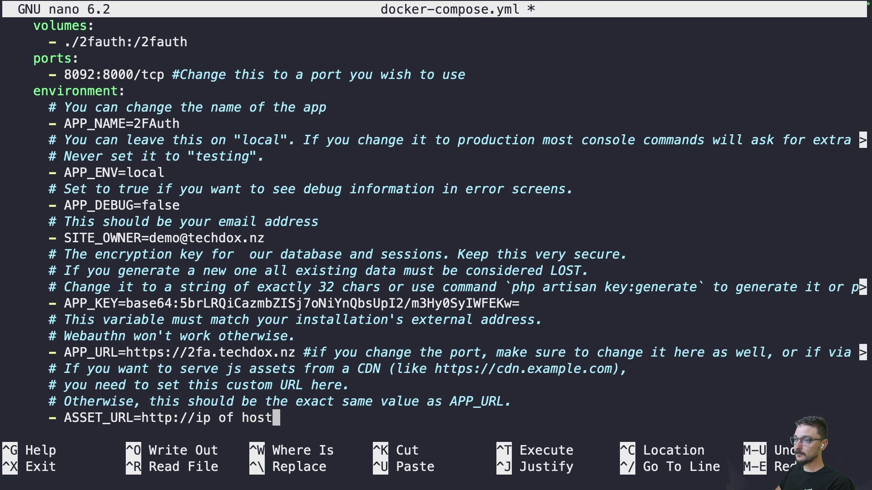
key("BackSpace")
key("BackSpace")
key("BackSpace")
key("BackSpace")
key("BackSpace")
key("BackSpace")
key("BackSpace")
key("BackSpace")
key("BackSpace")
key("BackSpace")
key("BackSpace")
key("BackSpace")
key("BackSpace")
key("BackSpace")
key("BackSpace")
key("BackSpace")
key("BackSpace")
key("super+v")
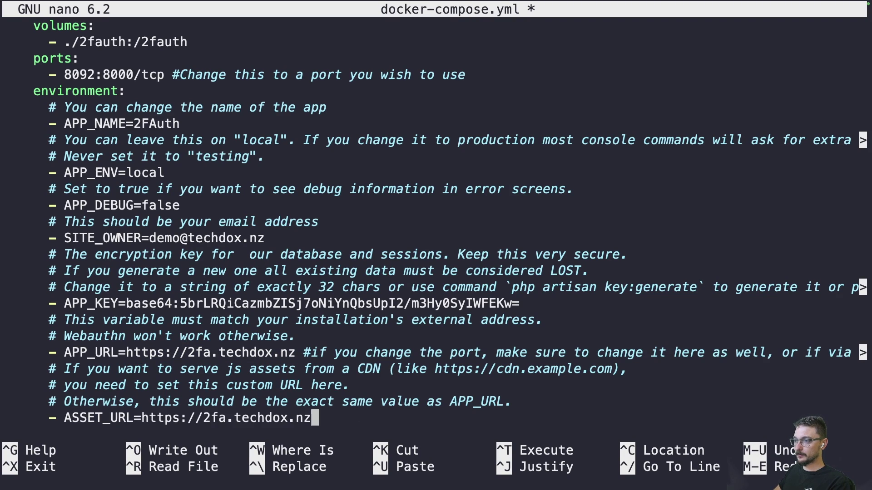
double_click(131, 419)
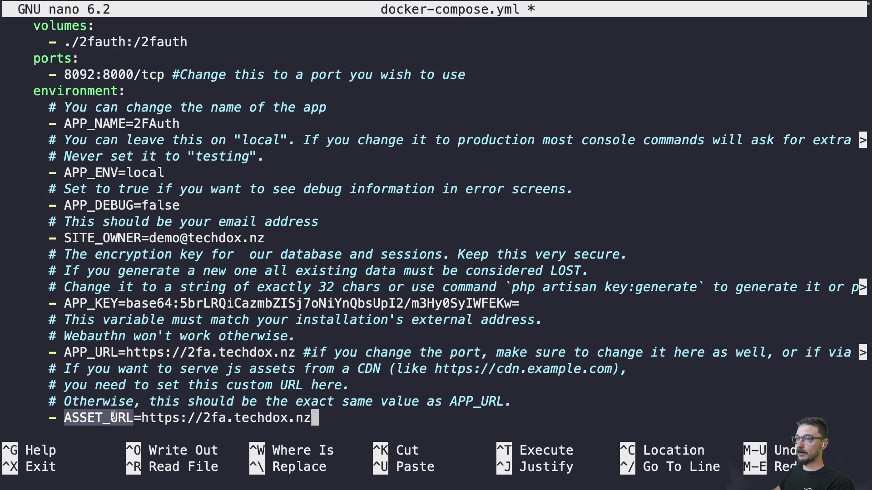
double_click(88, 353)
scroll(126, 359, "down", 2)
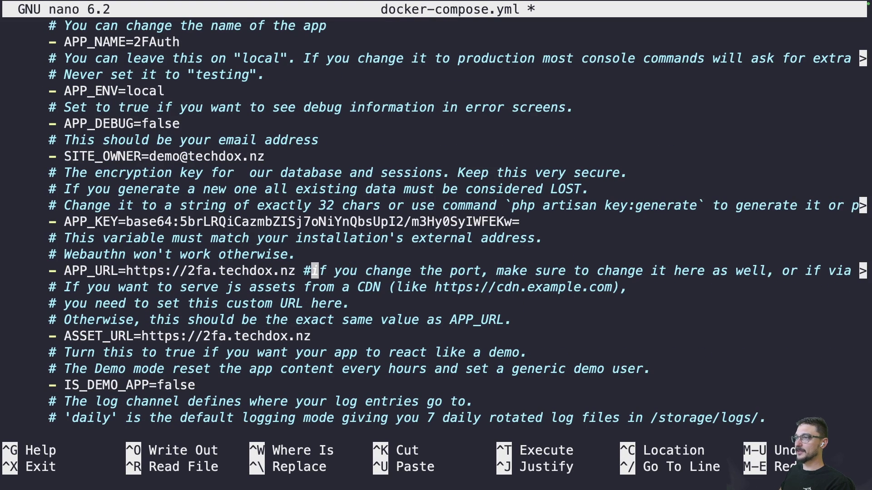
Step: Save docker-compose.yml and exit nano
key("ctrl+o")
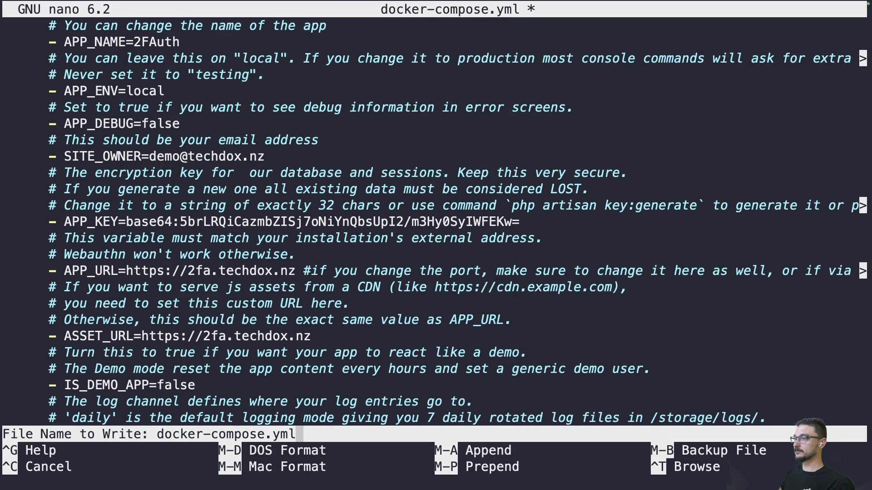
key("Return")
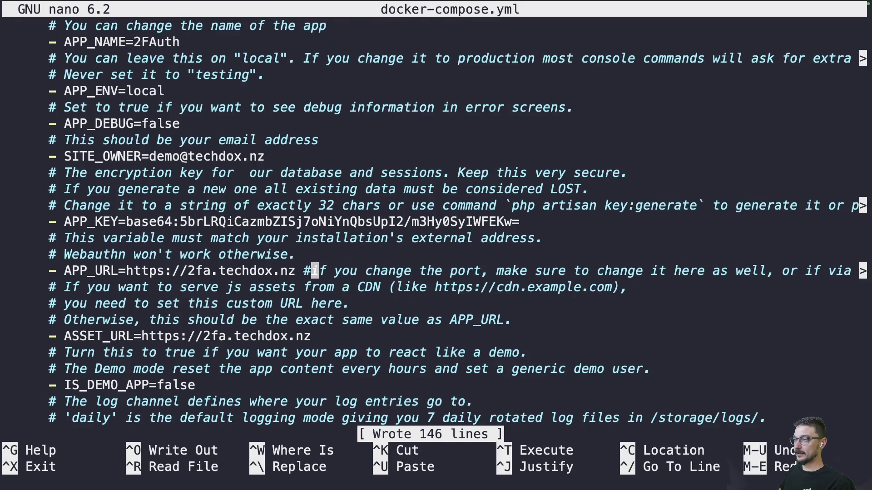
key("ctrl+x")
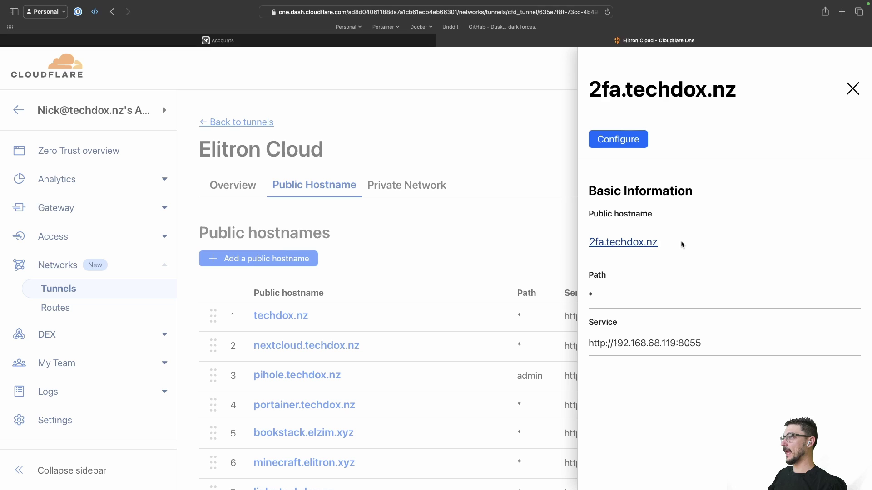
double_click(597, 344)
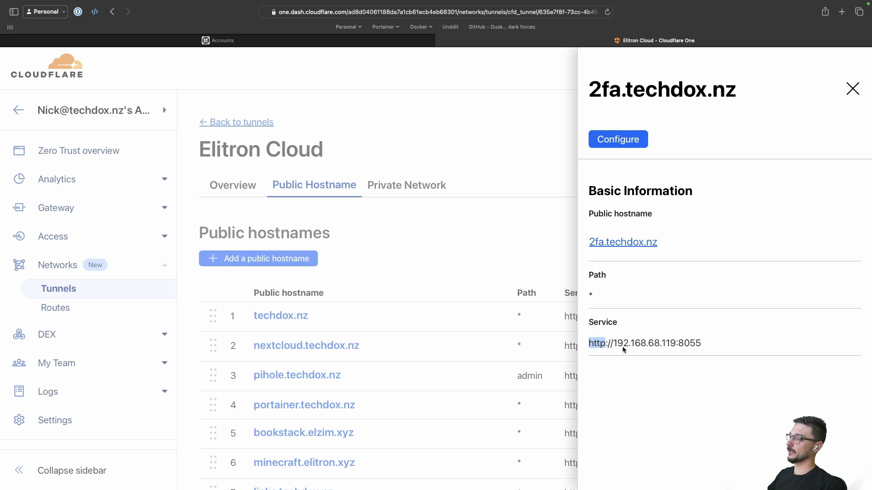
left_click_drag(613, 345, 736, 351)
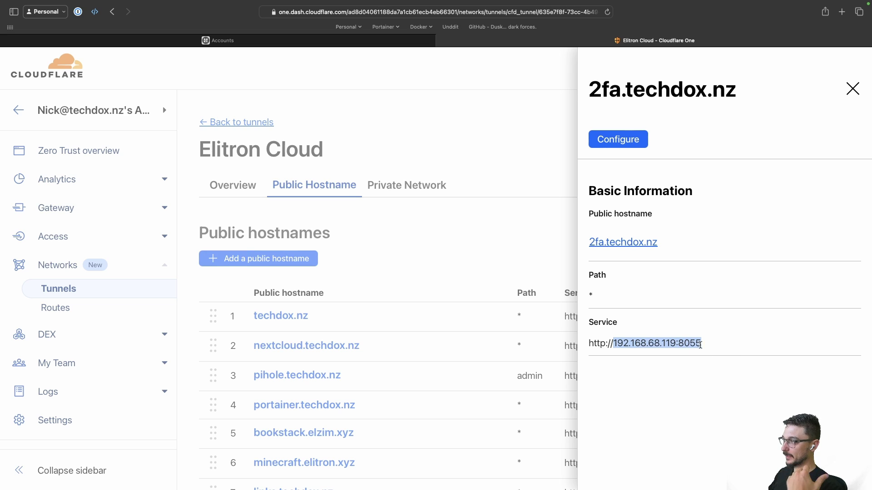
left_click(706, 343)
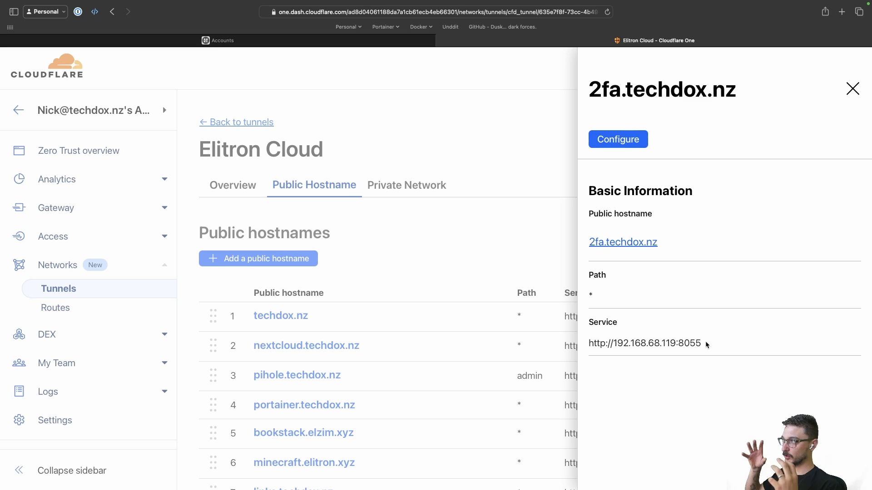
triple_click(610, 344)
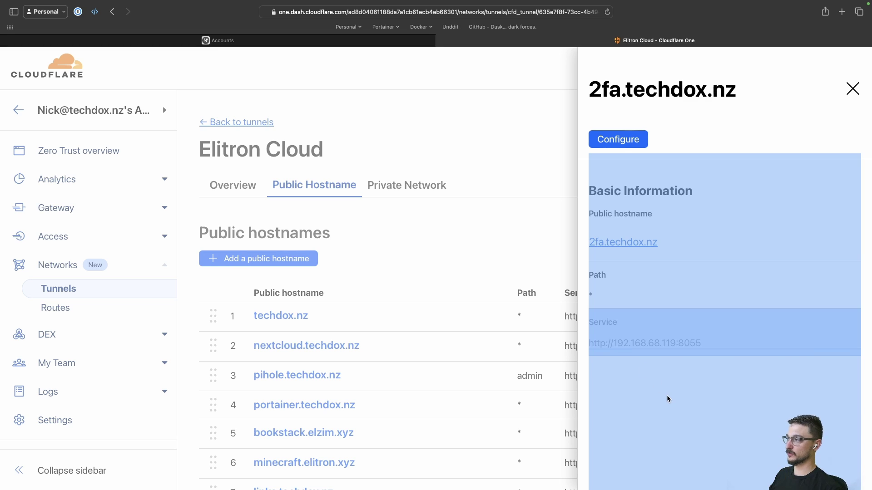
left_click(627, 341)
left_click_drag(593, 341, 719, 346)
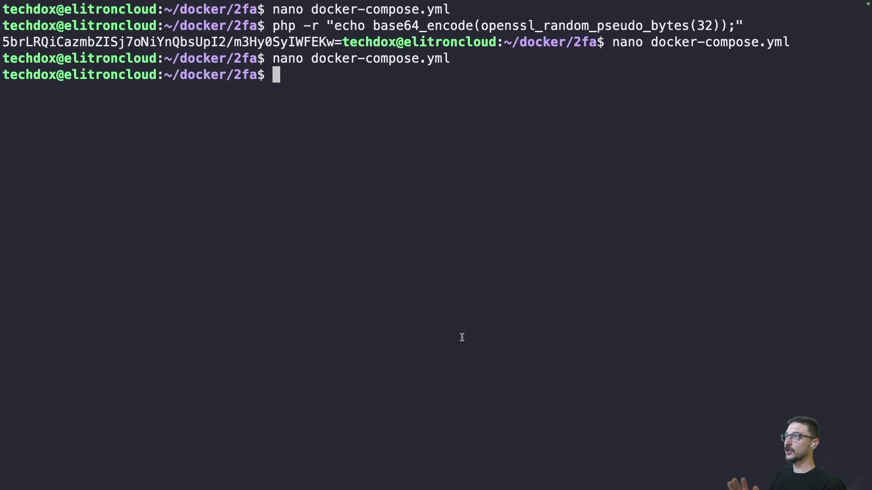
Step: List the project folder, check the ./2fauth volume path in docker-compose.yml, and exit nano
type("ls")
key("Return")
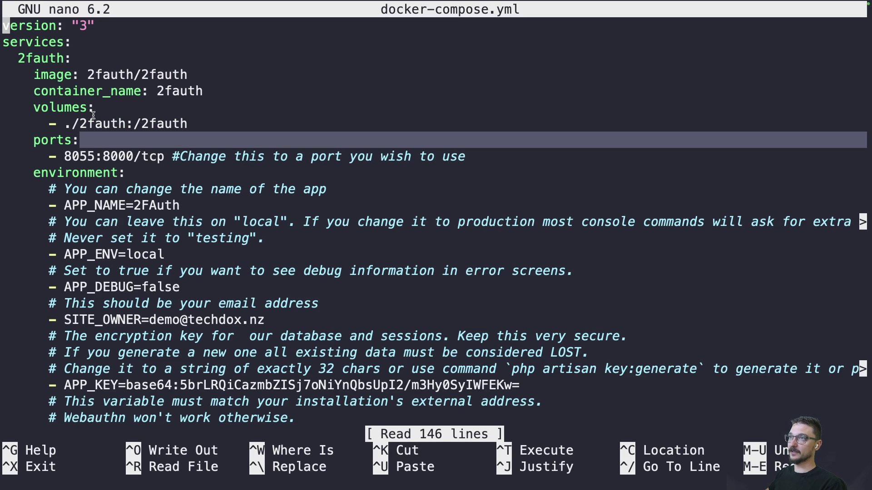
double_click(98, 127)
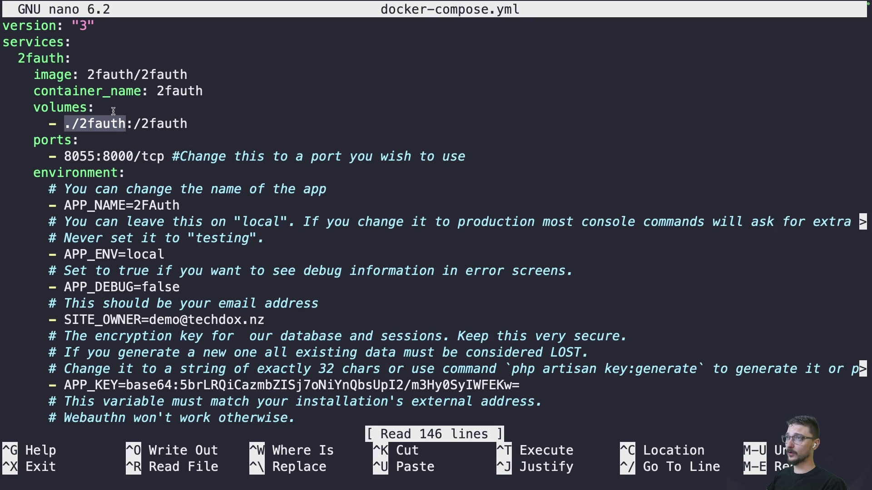
mouse_move(133, 123)
left_mouse_down()
mouse_move(93, 123)
mouse_move(125, 124)
left_mouse_up()
left_click(82, 124)
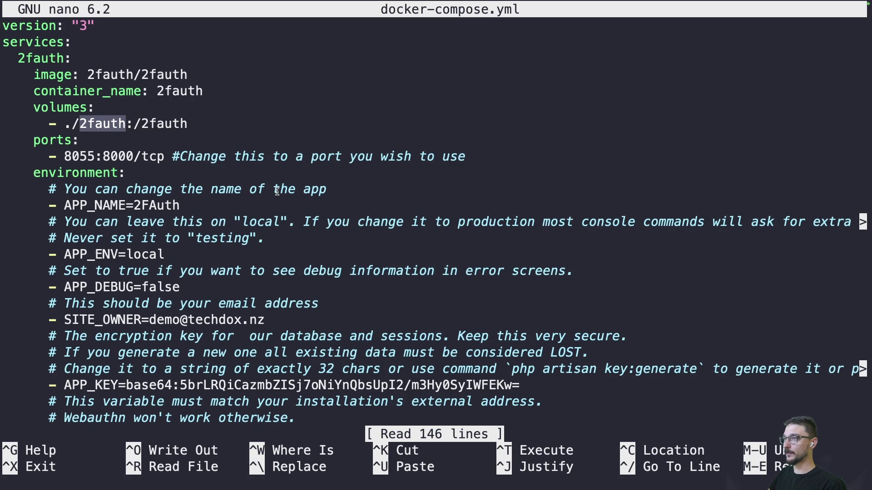
key("ctrl+x")
Step: Create the 2fauth data folder with mkdir and confirm it exists with ls
type("mkdir")
key("super+v")
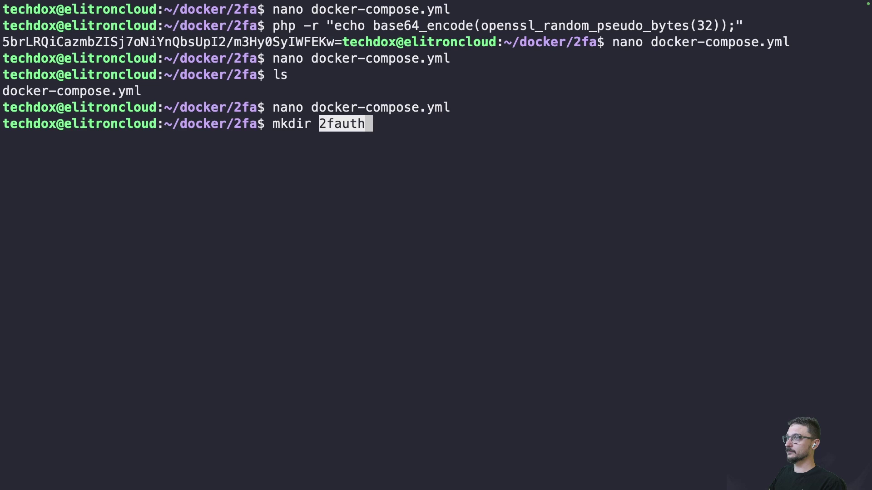
key("Return")
type("ls")
key("Return")
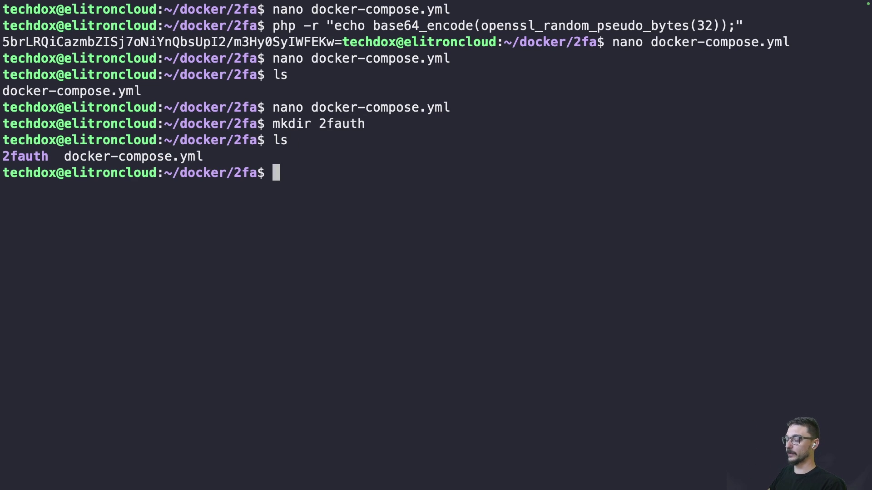
Step: Start 2FAuth with docker compose up -d and check the logs for completed migrations
type("docker co")
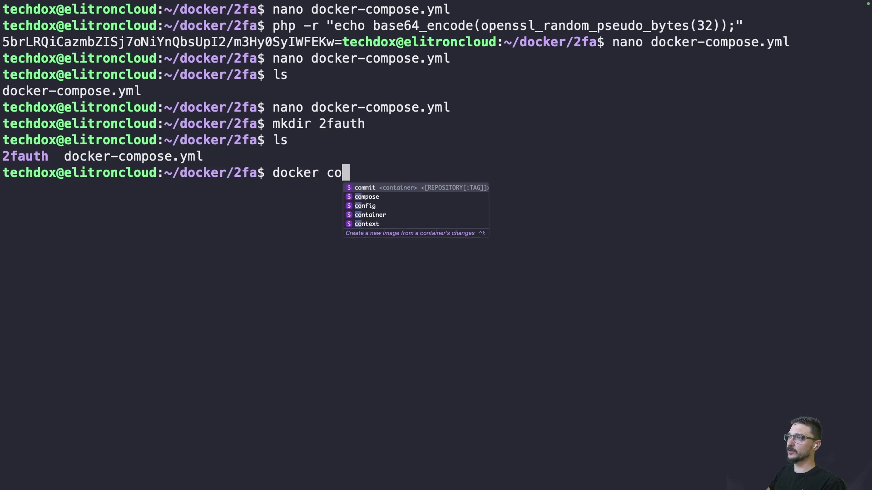
type("mpose up -d")
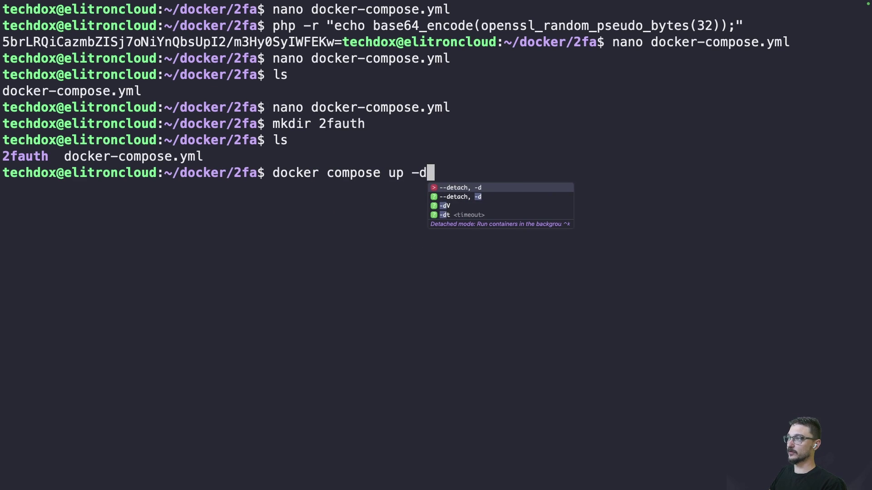
key("Return")
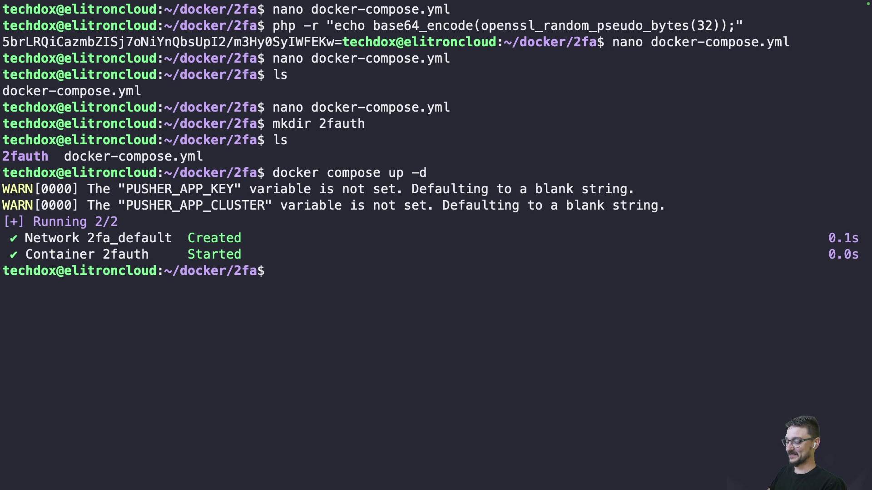
type("docker co")
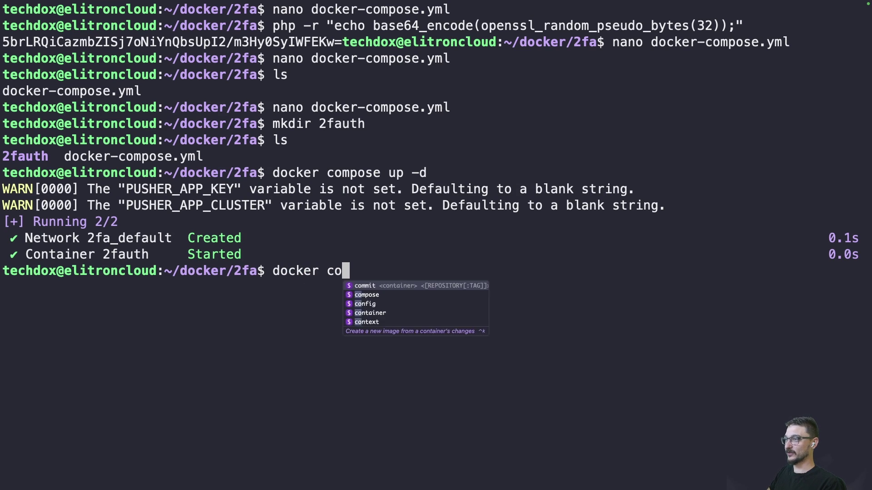
type("mpose logs")
key("Return")
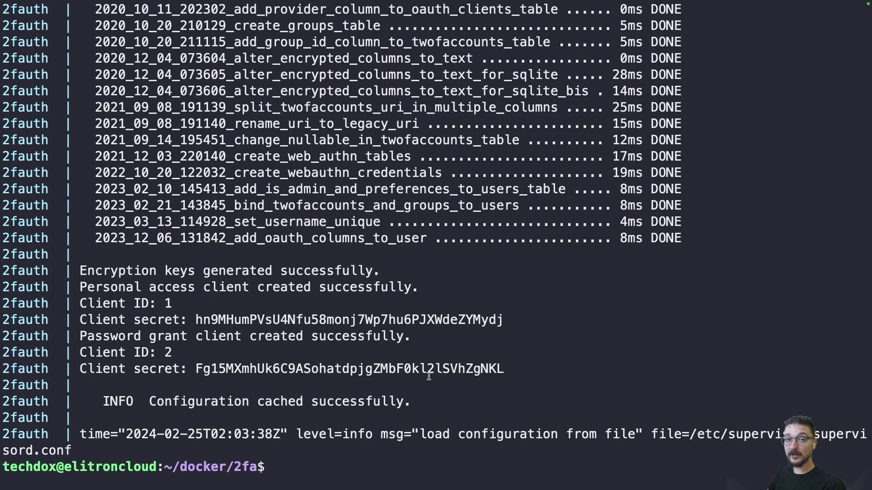
key("super+Tab")
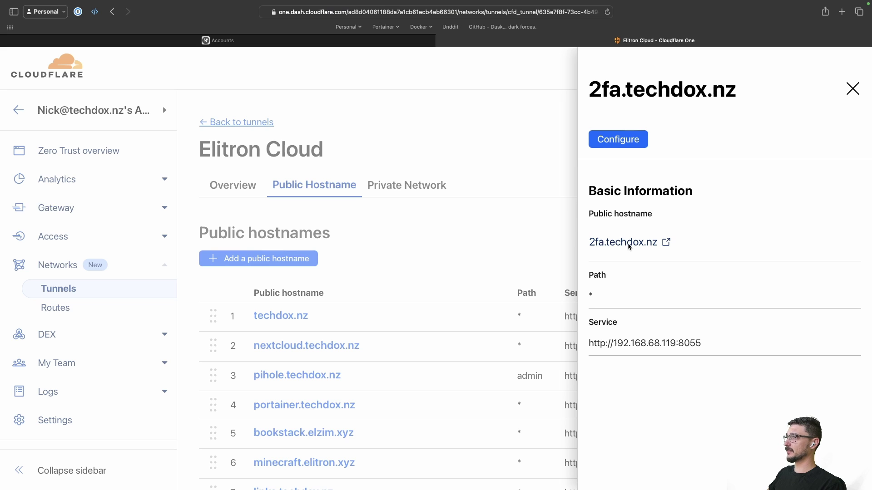
Step: Open the 2FAuth site at 2fa.techdox.nz from the tunnel hostname
left_click(629, 247)
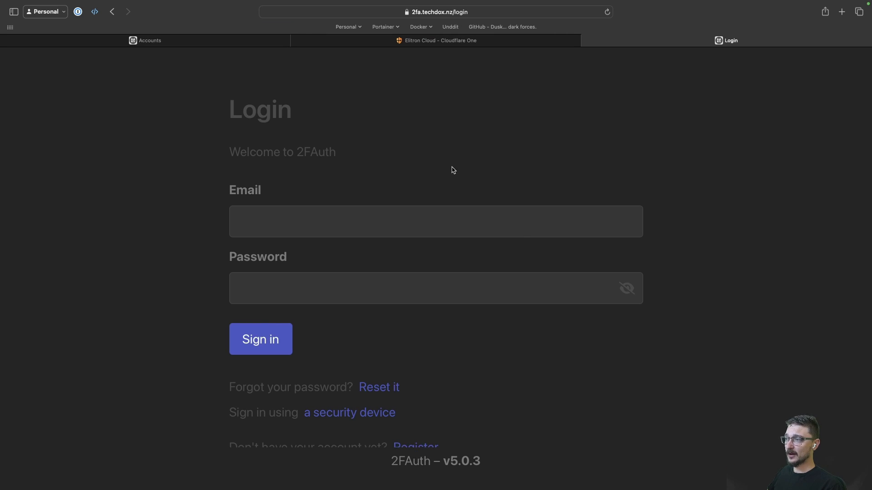
scroll(494, 313, "down", 2)
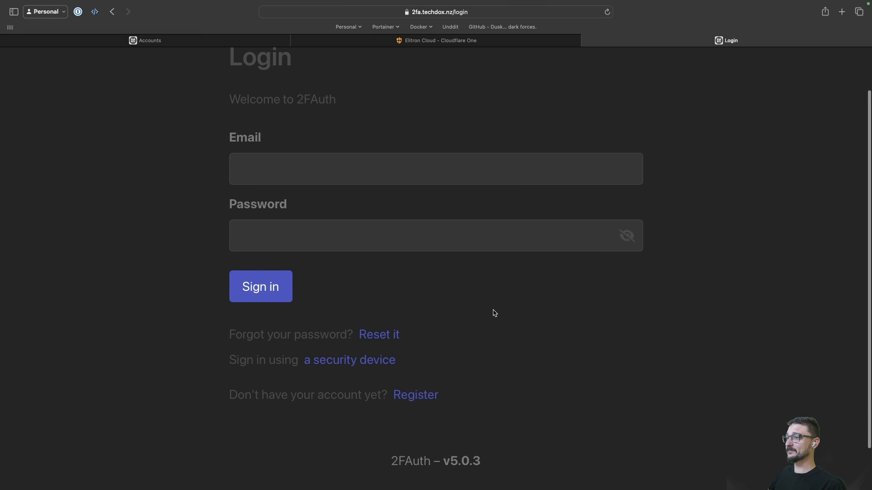
scroll(494, 313, "up", 2)
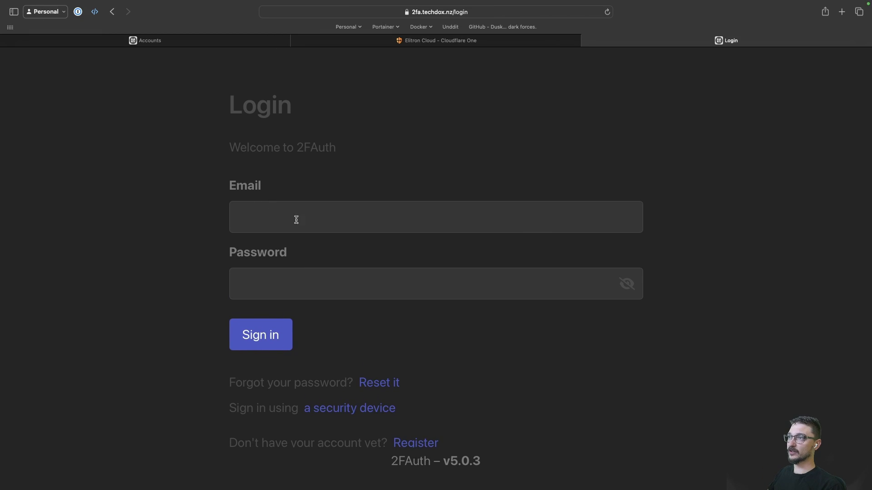
scroll(461, 333, "down", 2)
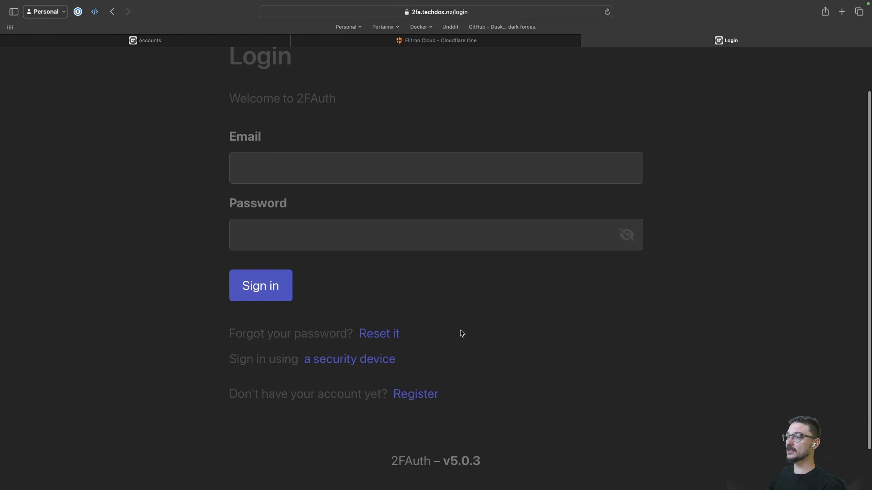
Step: Register a new 2FAuth account with a name, email and password
left_click(422, 393)
scroll(365, 220, "up", 1)
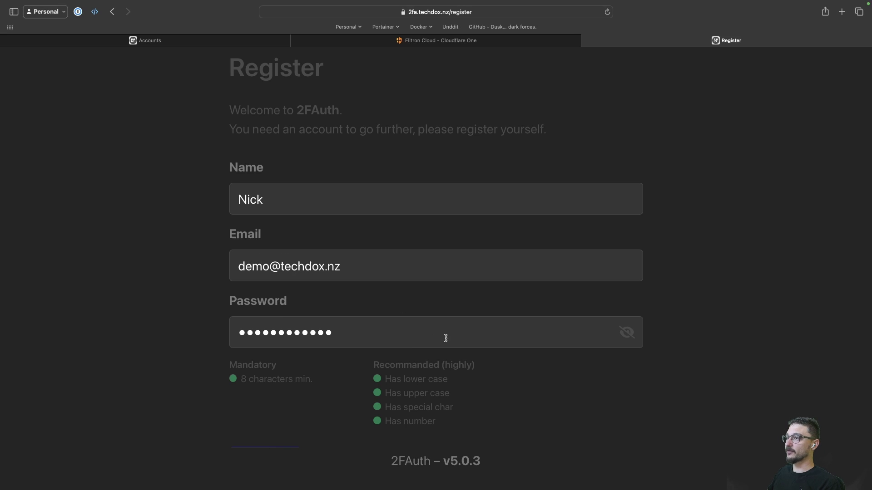
scroll(446, 338, "down", 1)
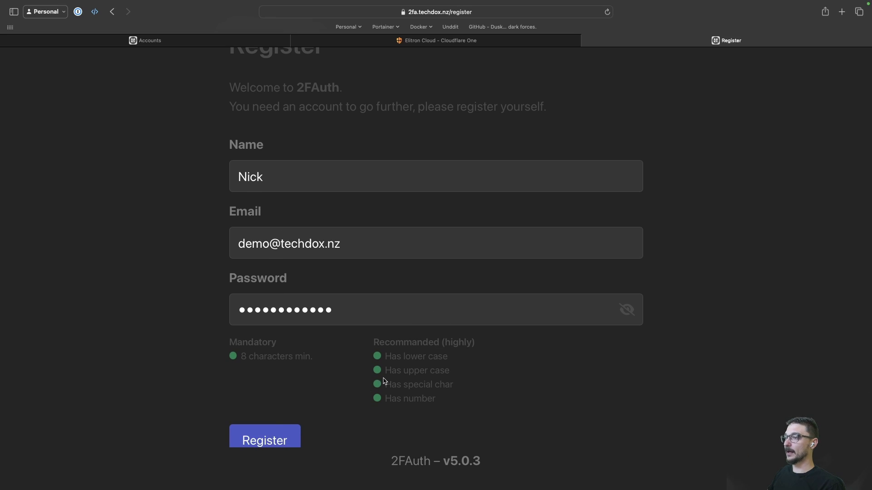
scroll(368, 425, "down", 1)
left_click(284, 429)
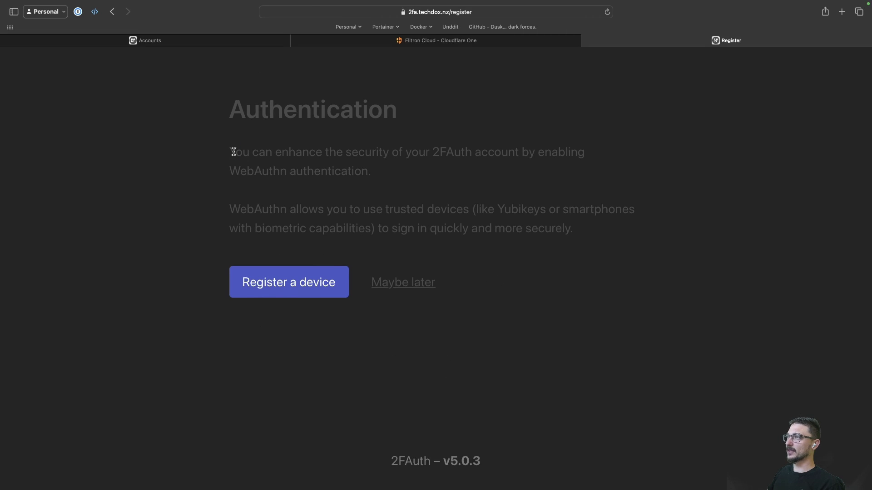
Step: Read about WebAuthn security devices like Yubikeys, then choose 'Maybe later' to skip setup
left_click_drag(234, 151, 486, 162)
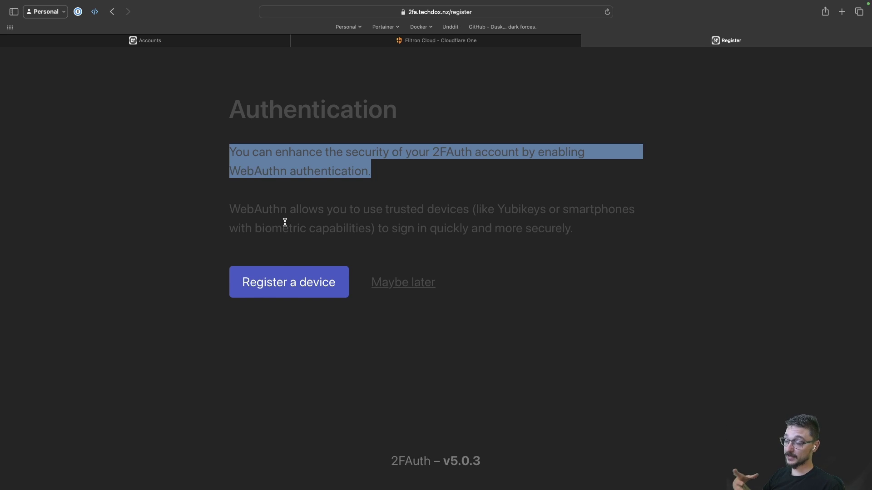
double_click(522, 204)
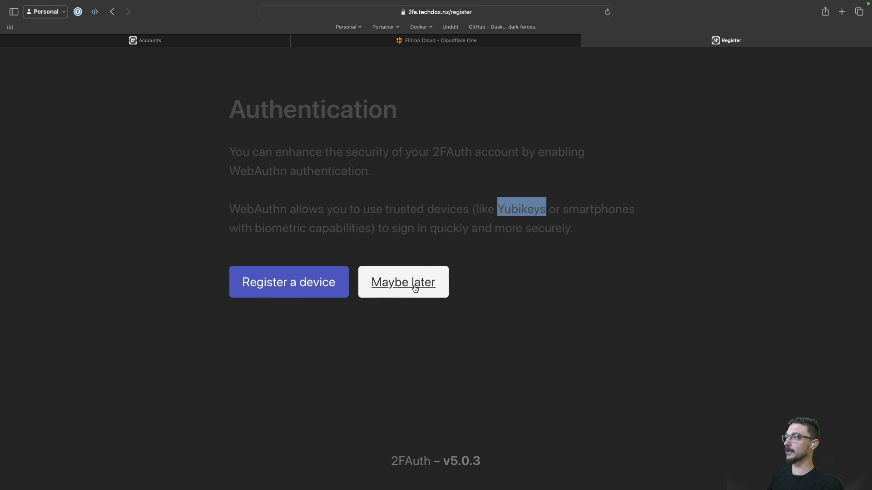
left_click(417, 289)
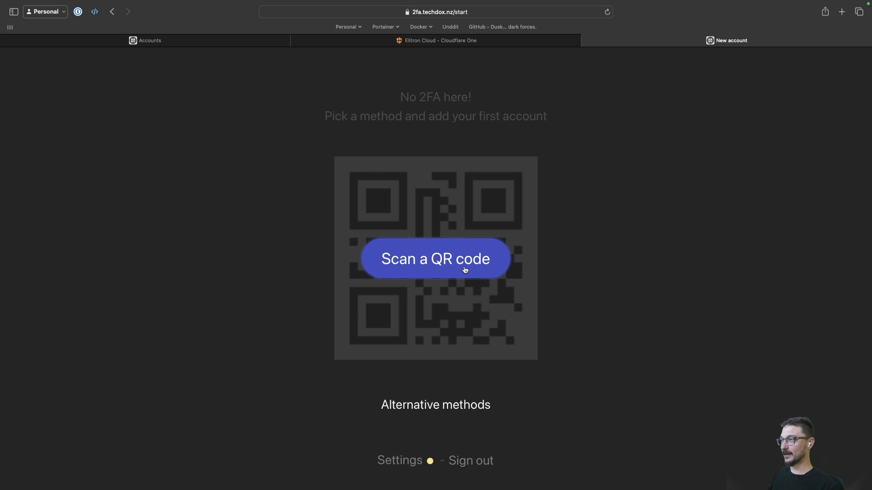
Step: Try Scan a QR code, then cancel the camera capture
left_click(439, 267)
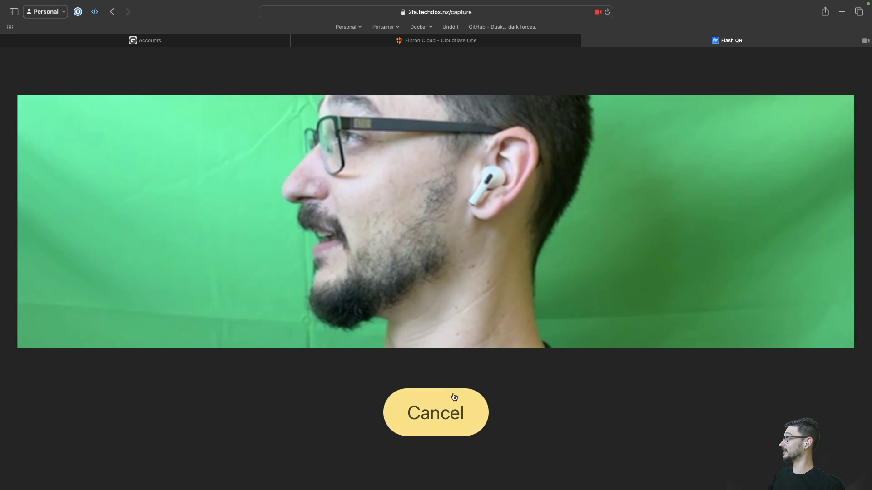
left_click(439, 394)
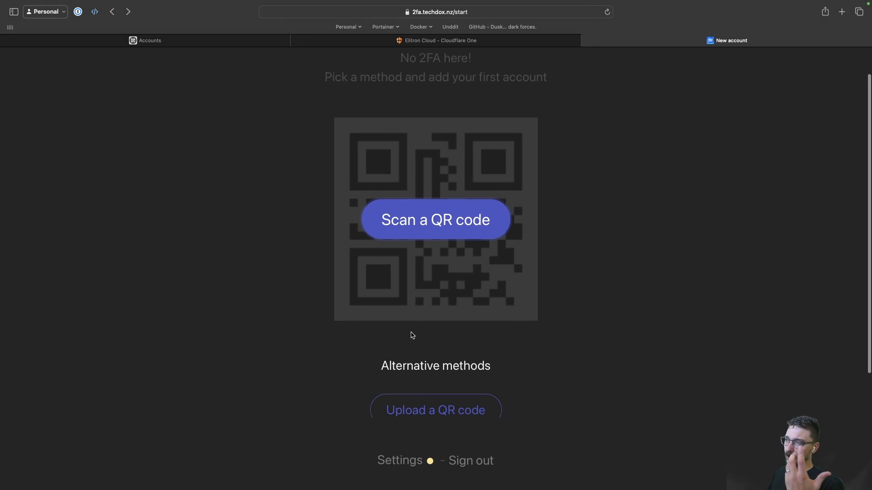
scroll(443, 378, "down", 3)
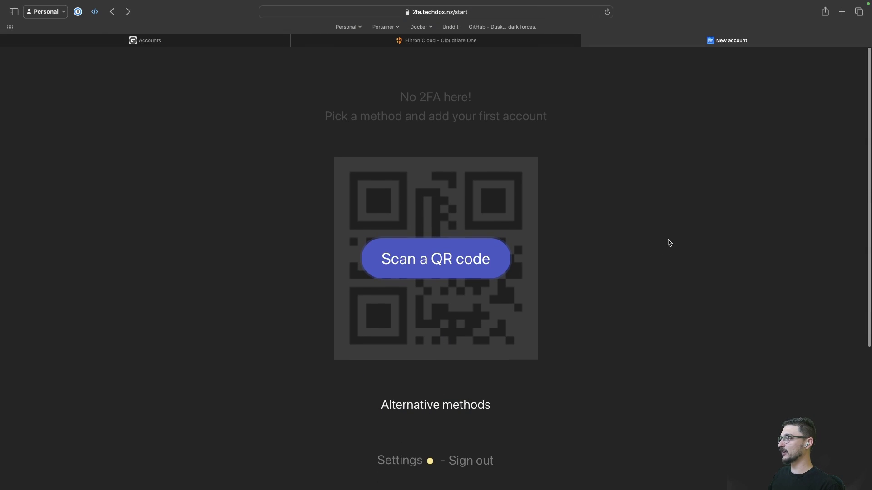
Step: Sign out of 2FAuth and review the registration prompt on the login page
left_click(463, 457)
key("Return")
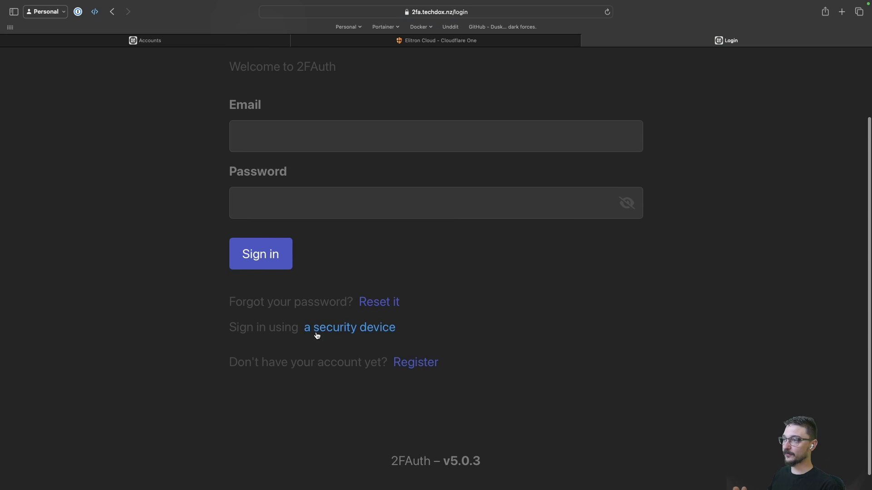
left_click_drag(244, 366, 463, 367)
left_click(476, 368)
scroll(490, 407, "up", 3)
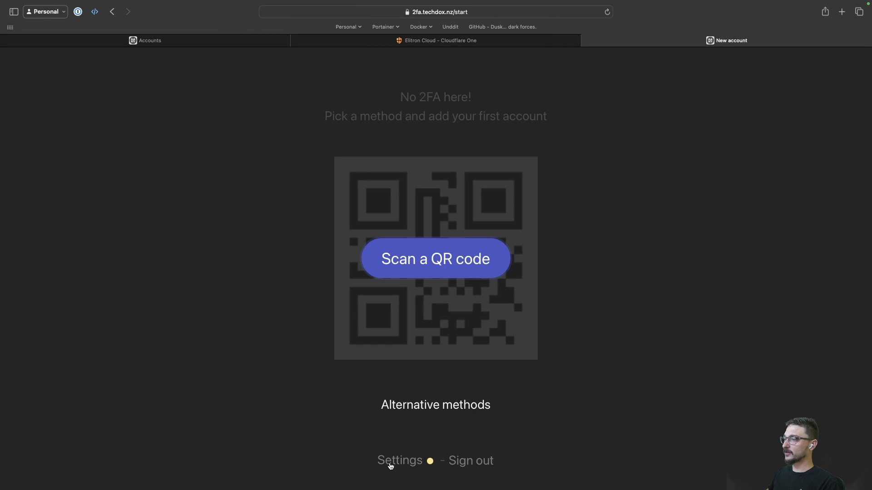
Step: Enable Disable registration in 2FAuth Settings > Options and close settings
left_click(389, 466)
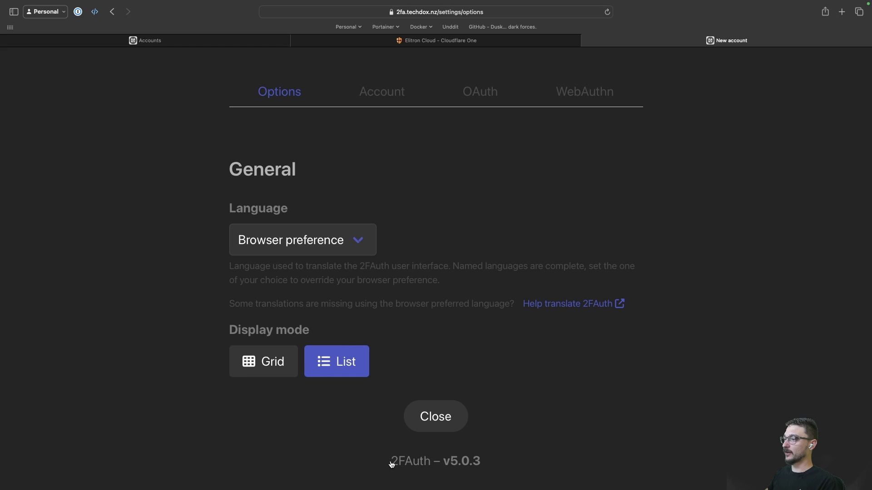
scroll(457, 237, "down", 5)
scroll(456, 236, "down", 15)
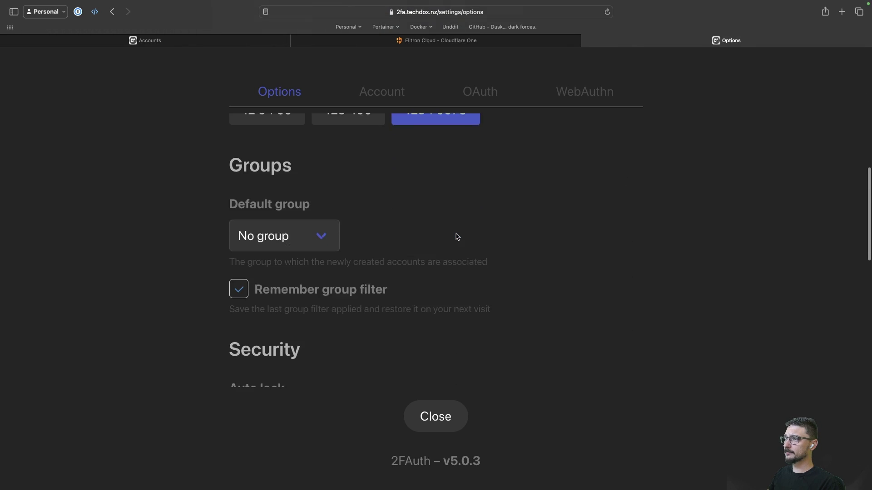
scroll(456, 236, "down", 15)
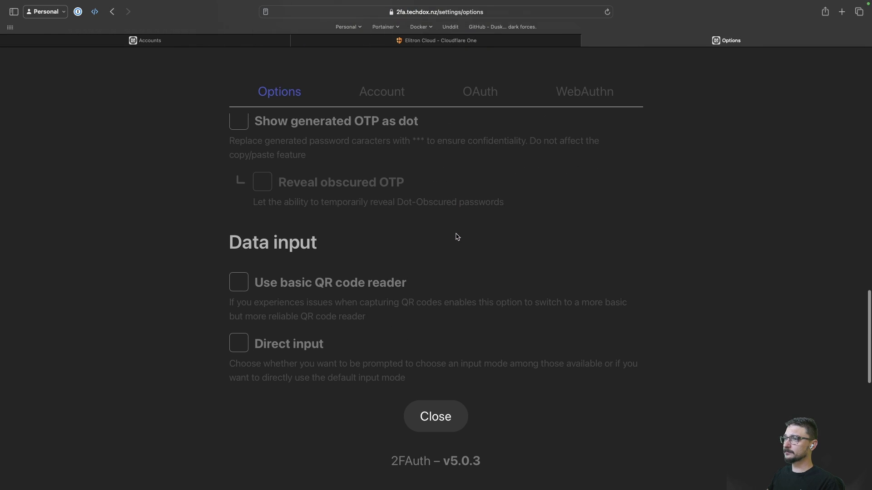
scroll(456, 236, "down", 3)
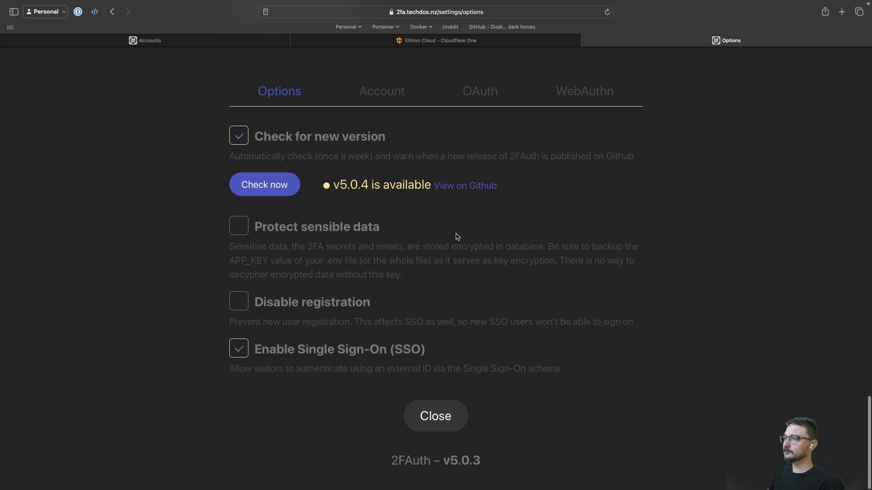
left_click(241, 303)
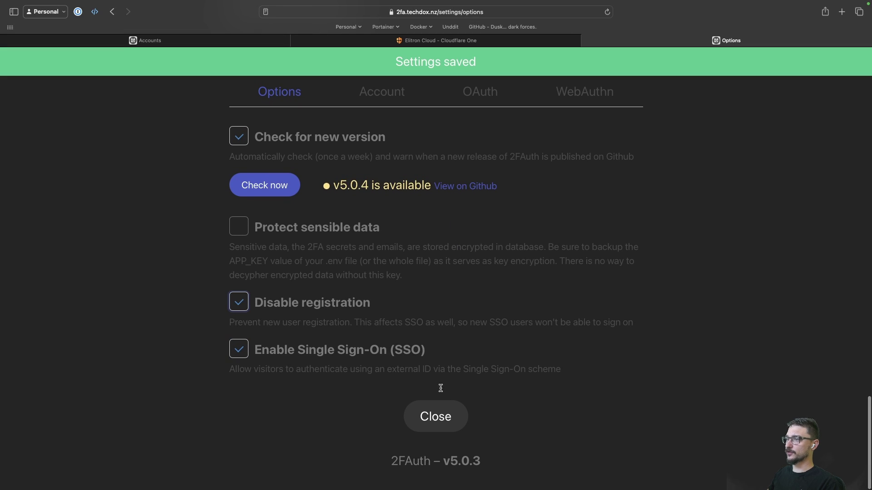
left_click(431, 417)
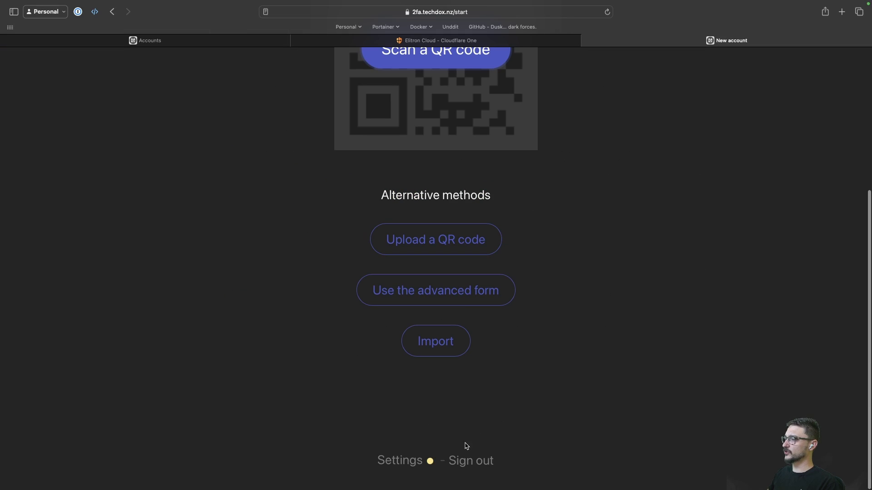
Step: Sign out and confirm the login page no longer offers registration
left_click(468, 460)
left_click(520, 257)
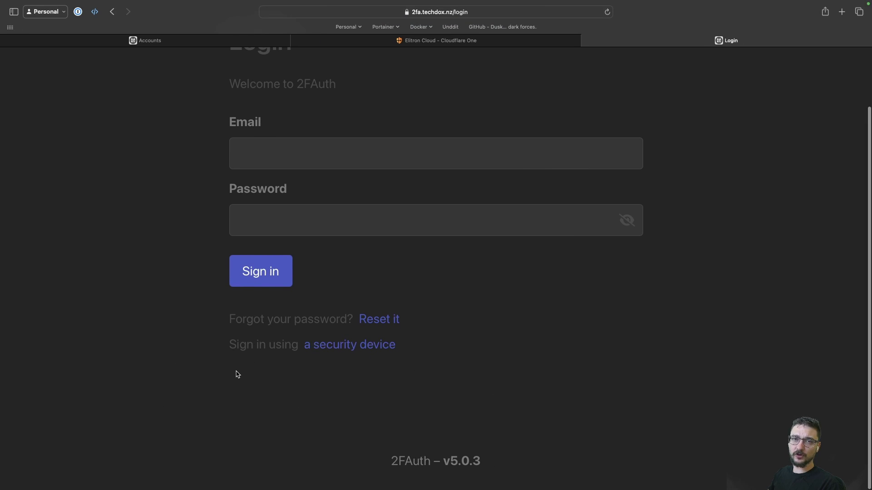
triple_click(279, 380)
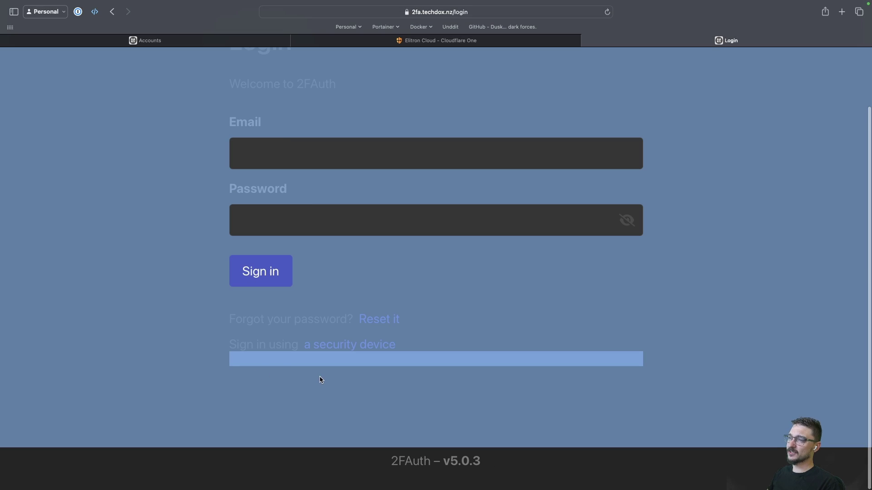
left_click(198, 341)
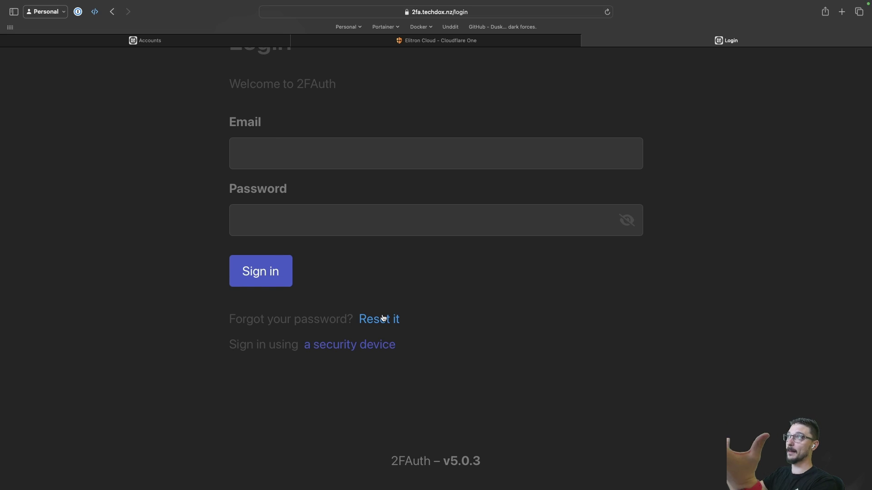